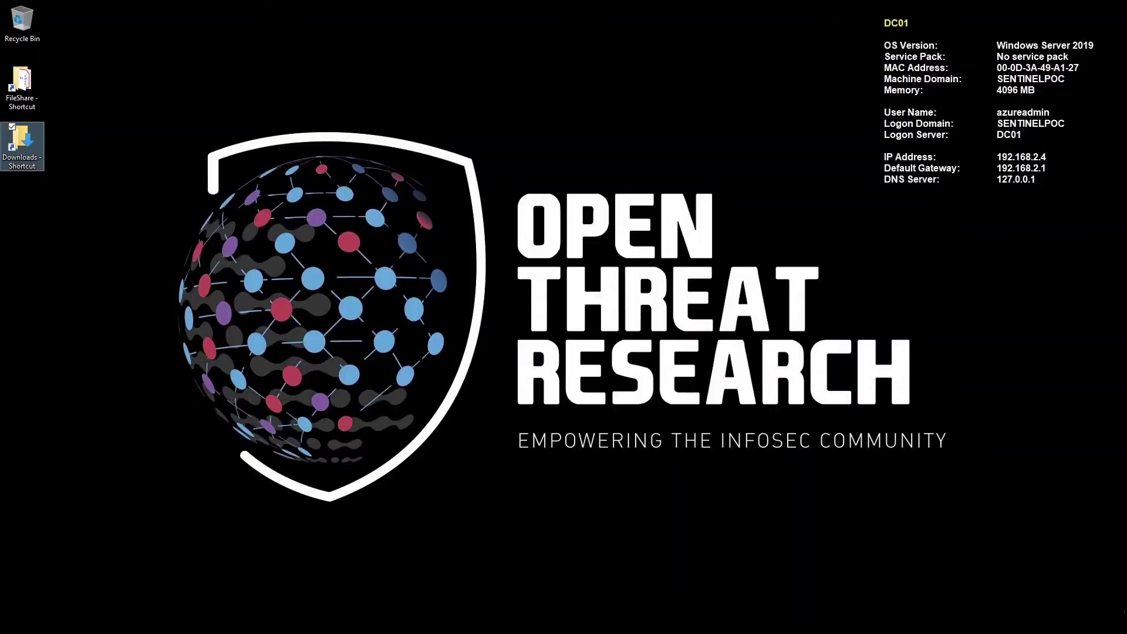
Step: Open the FileShare folder from the desktop shortcut and view its C:\FileShare path
click(601, 240)
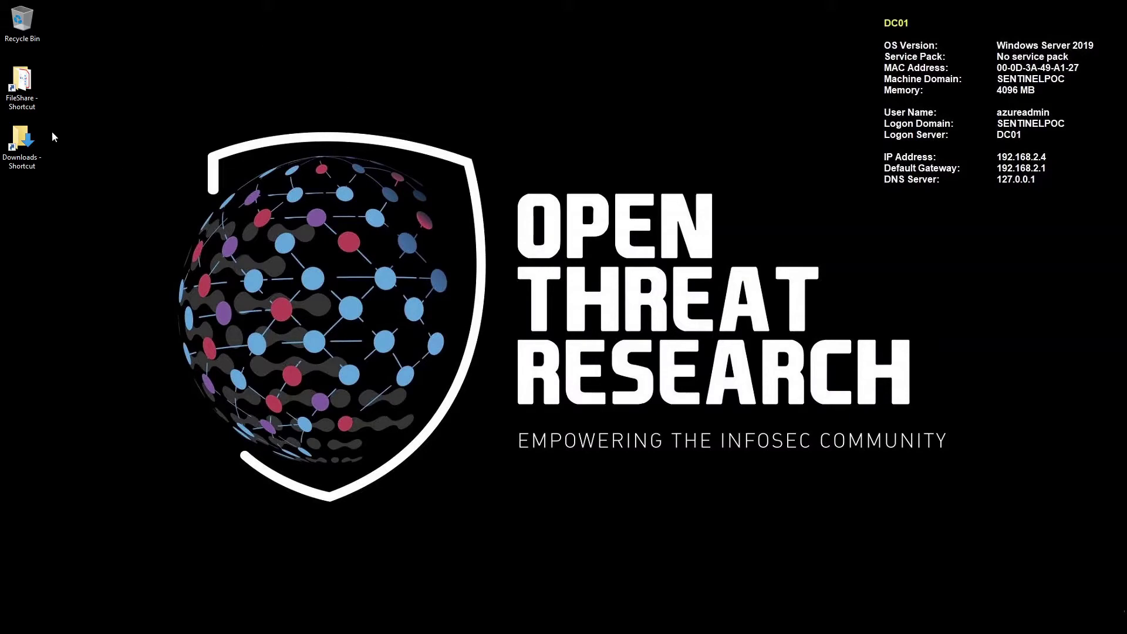
double_click(22, 83)
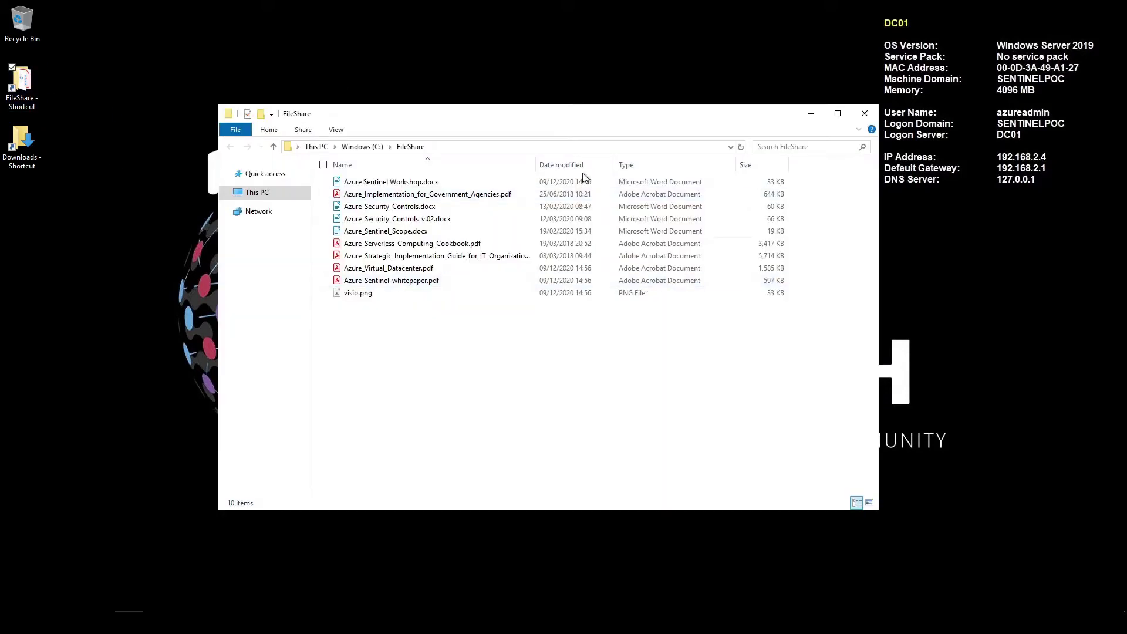
click(451, 149)
click(519, 392)
Step: Select all ten files, clear the selection, then select Azure Sentinel Workshop.docx
key(ctrl+a)
click(581, 411)
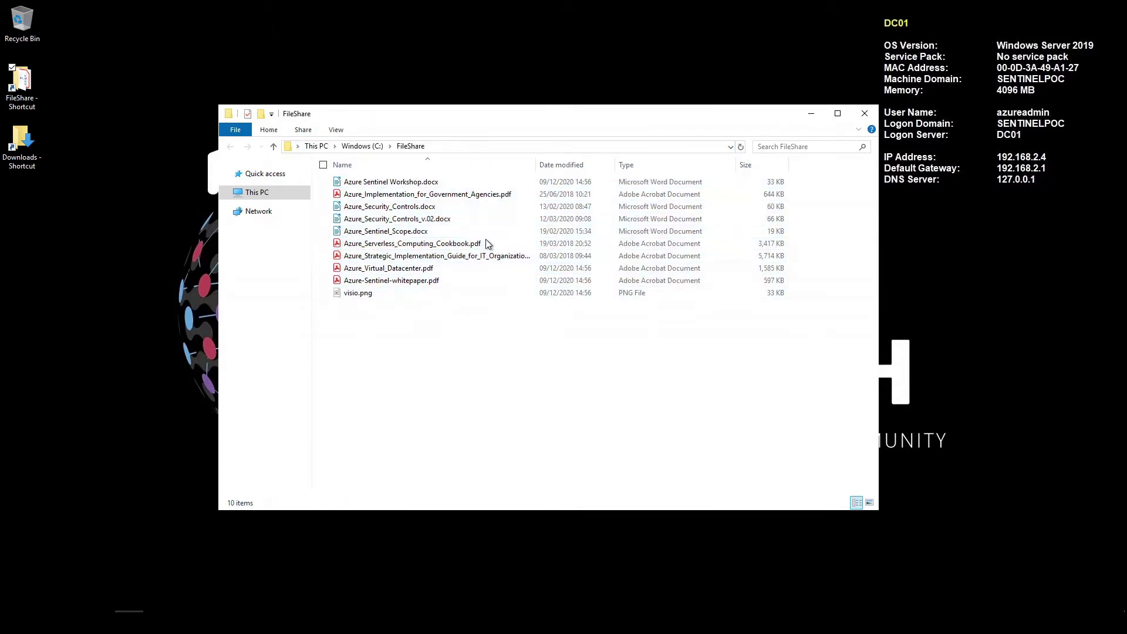
click(419, 182)
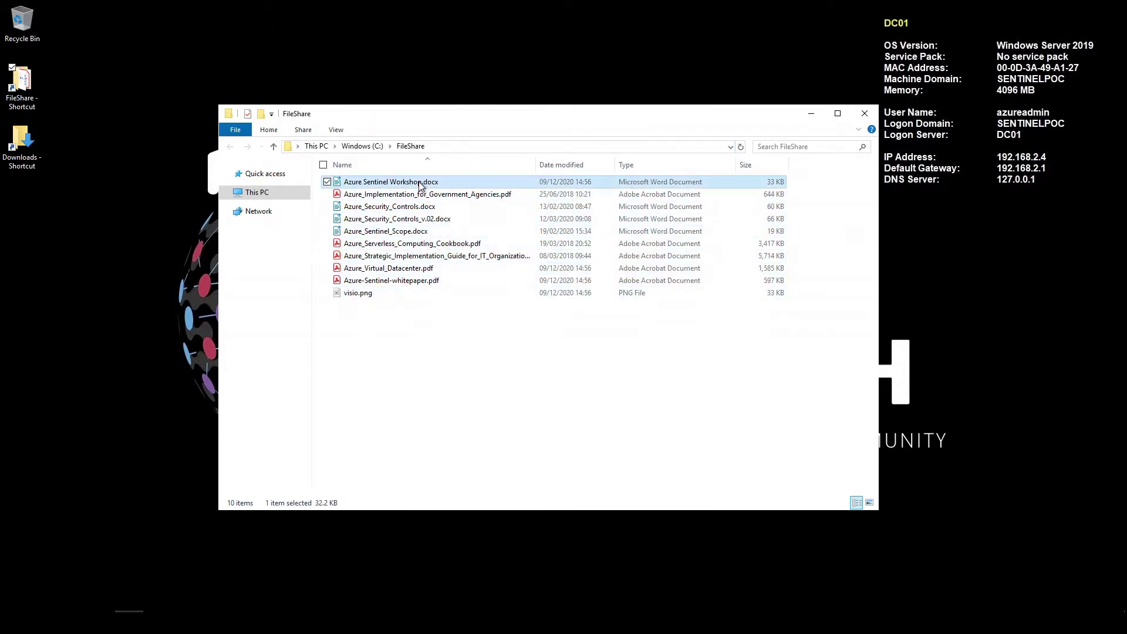
Step: Open Azure Sentinel Workshop.docx in LibreOffice Writer, dismiss the Tip of the Day, and scroll the FAQ
double_click(450, 183)
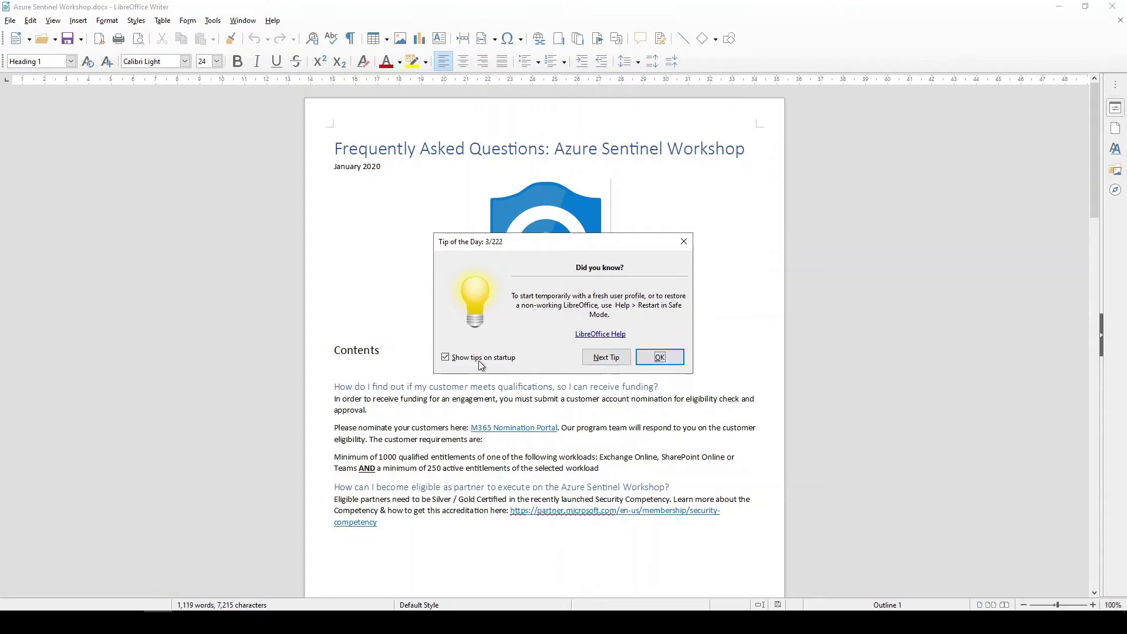
click(659, 357)
scroll(670, 355, down, 10)
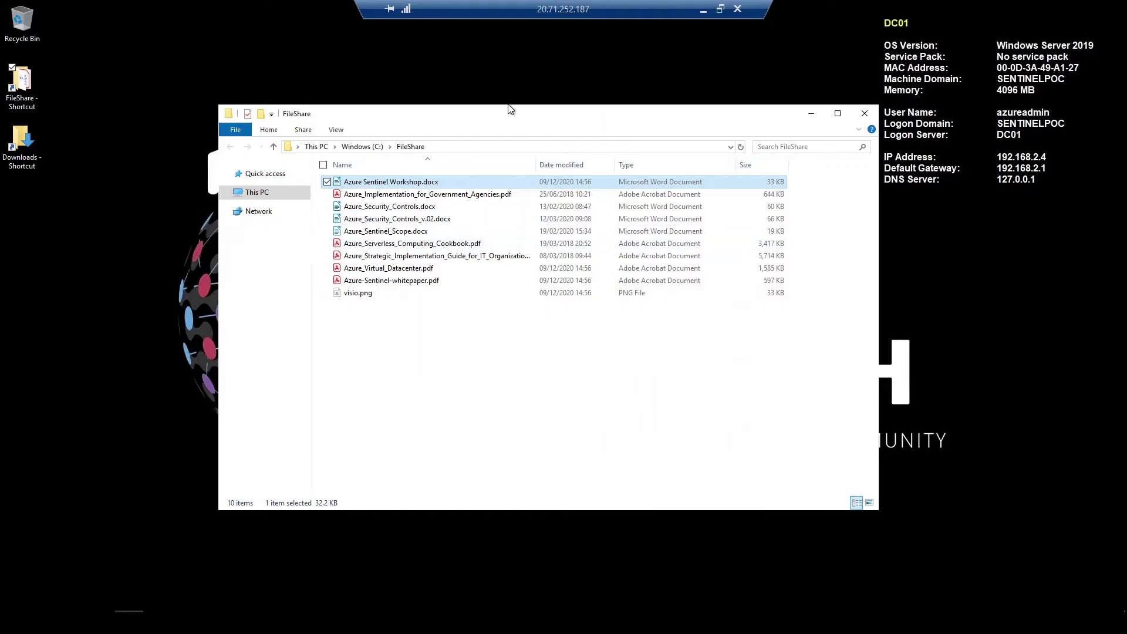
Step: View Azure_Implementation_for_Government_Agencies.pdf and visio.png, closing each viewer afterward
double_click(427, 194)
scroll(662, 370, down, 15)
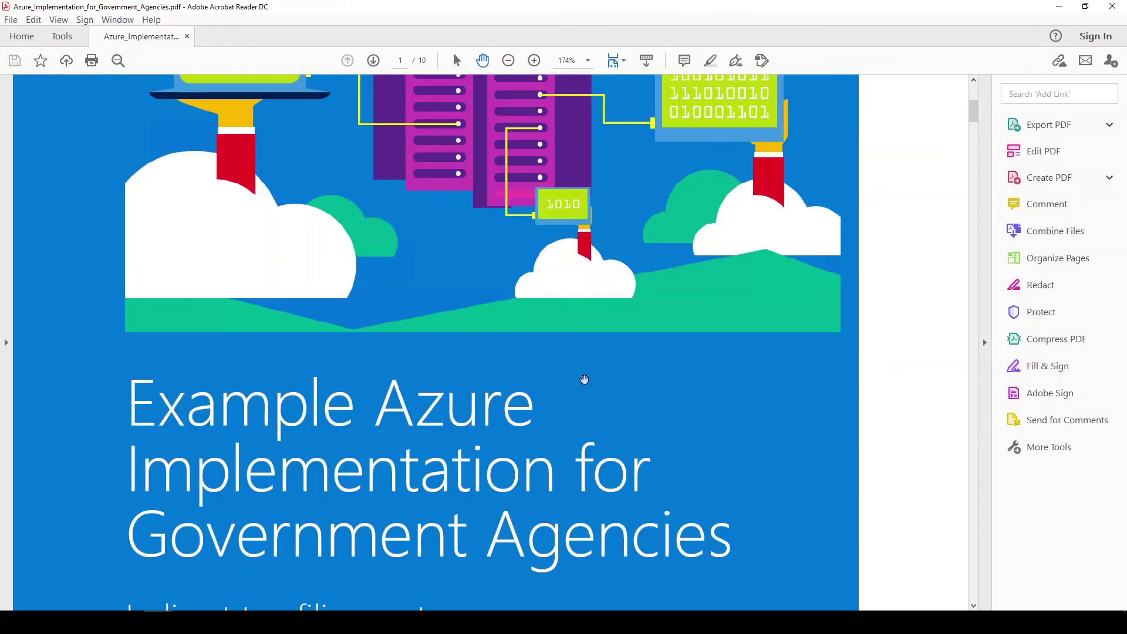
scroll(504, 405, down, 10)
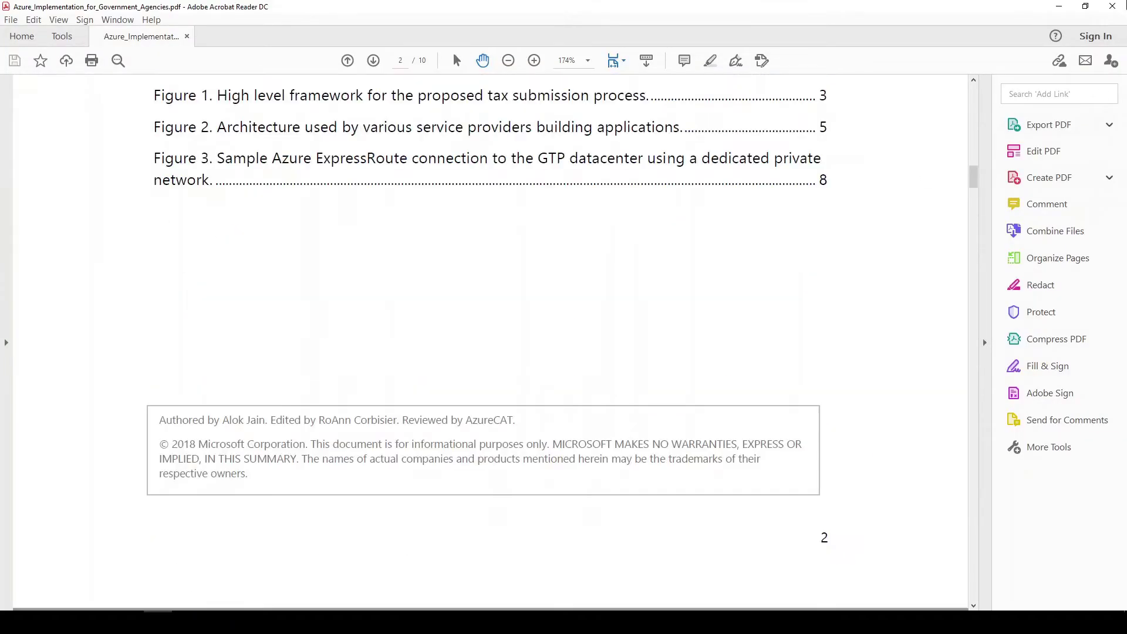
click(1112, 6)
double_click(358, 293)
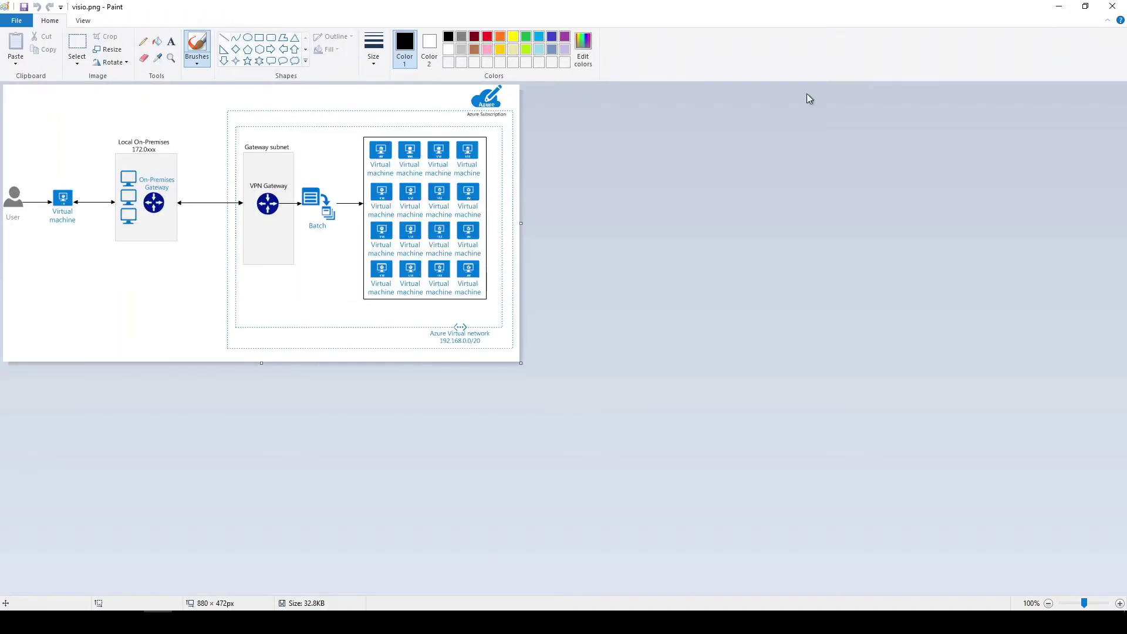
click(1112, 5)
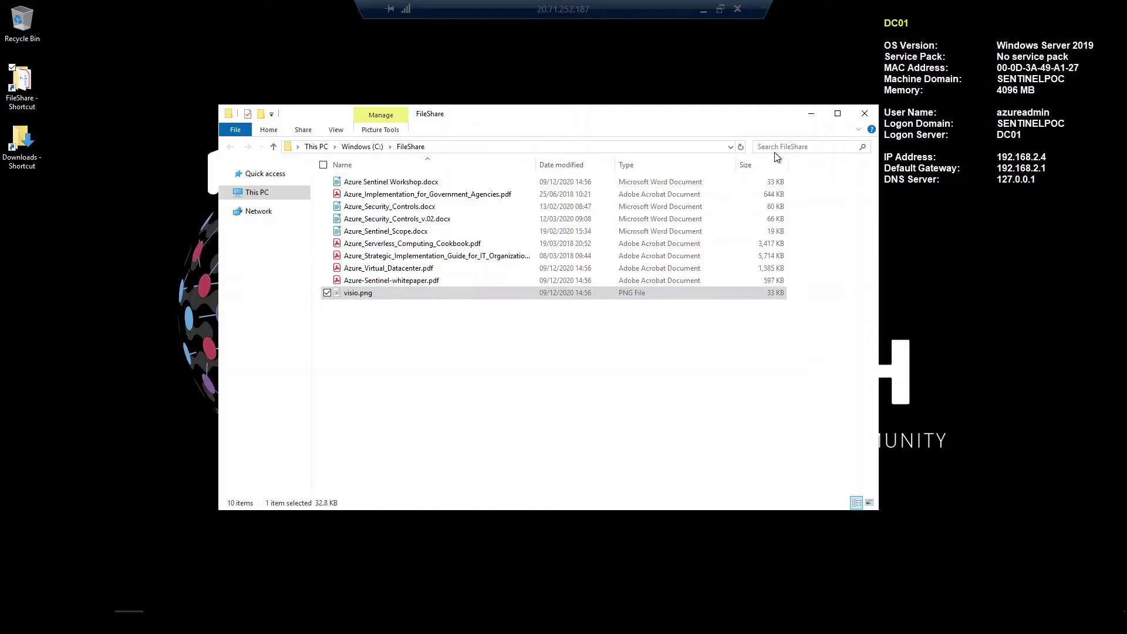
Step: Open Azure_Serverless_Computing_Cookbook.pdf and scroll through its pages
double_click(446, 244)
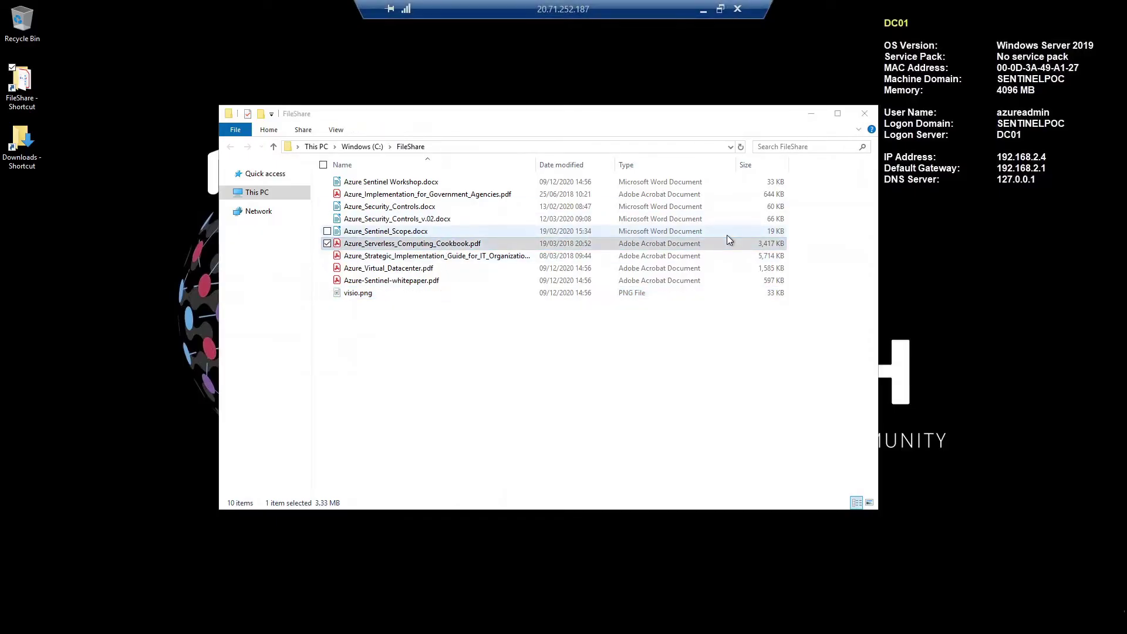
scroll(577, 391, down, 8)
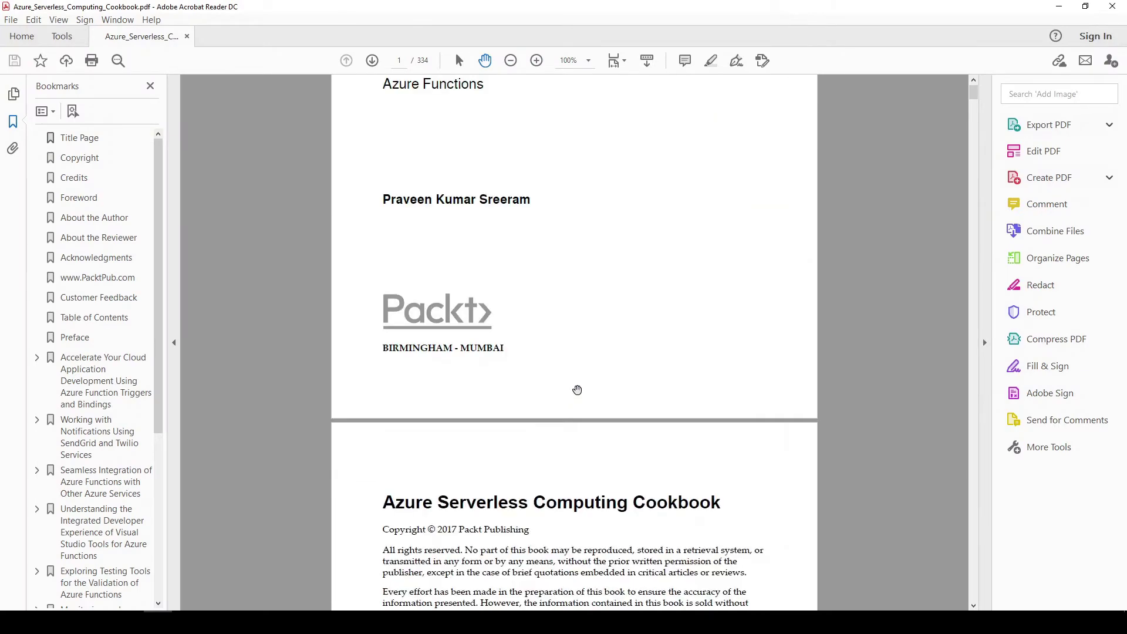
scroll(577, 390, down, 3)
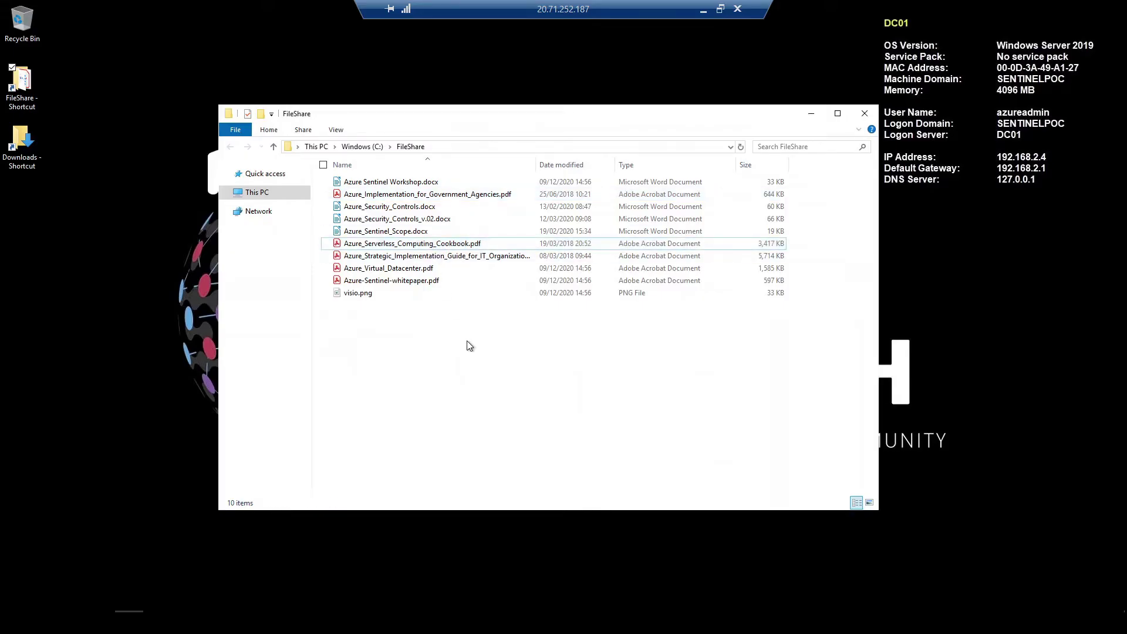
Step: Select and deselect all files, close the FileShare window, and open the Downloads folder
key(ctrl+a)
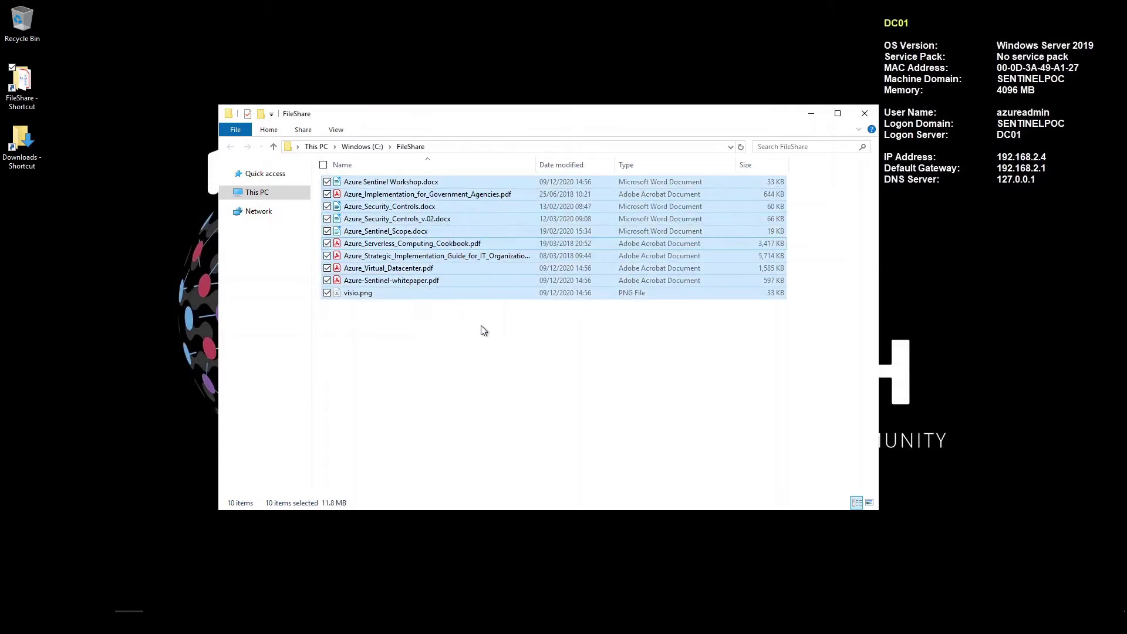
click(483, 330)
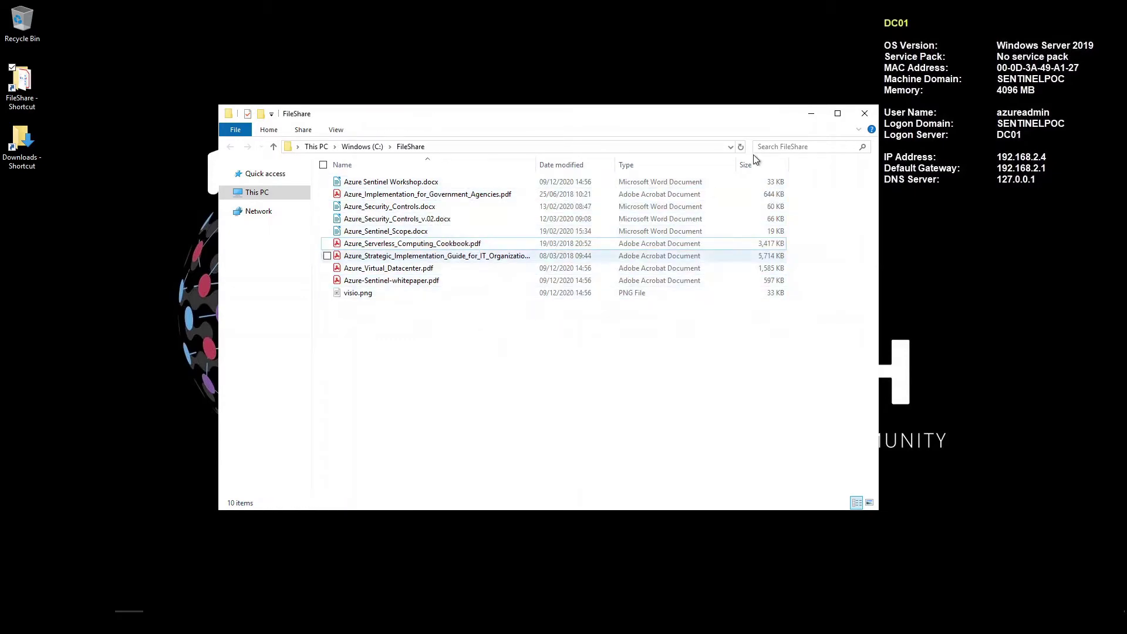
click(866, 114)
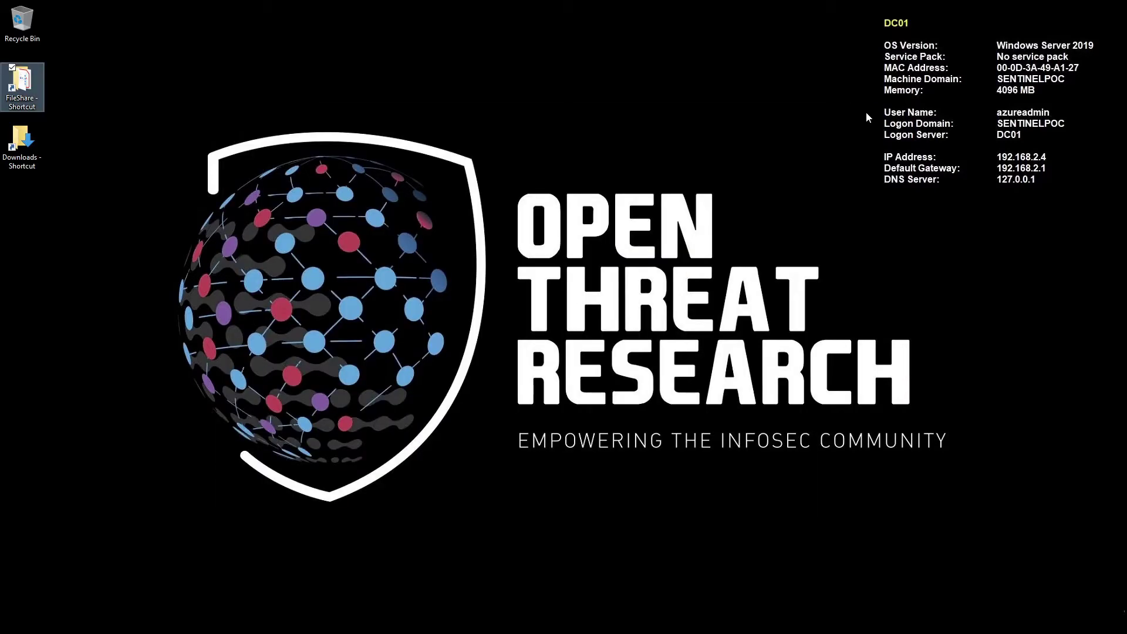
double_click(23, 144)
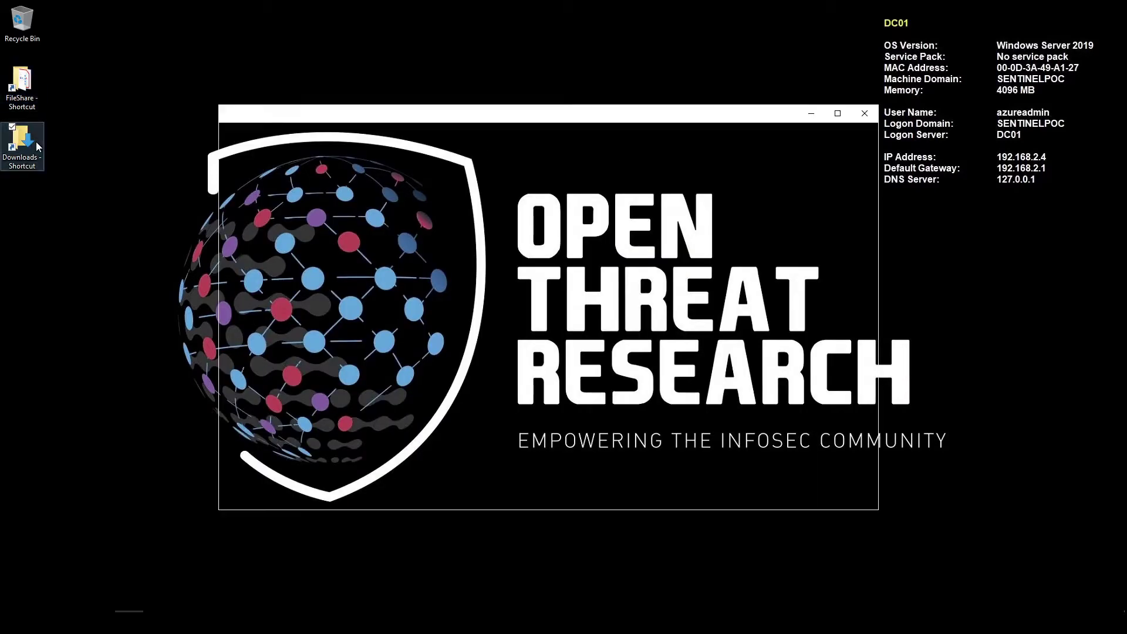
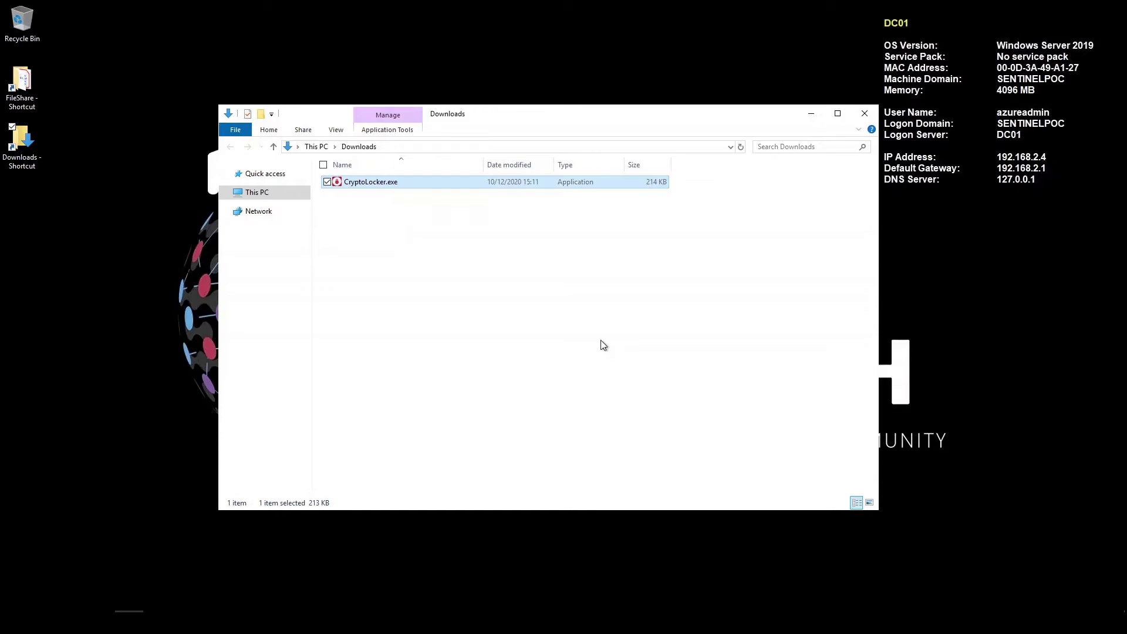
Step: Launch the CryptoLocker.exe sample from Downloads so its ransom note appears
key(Return)
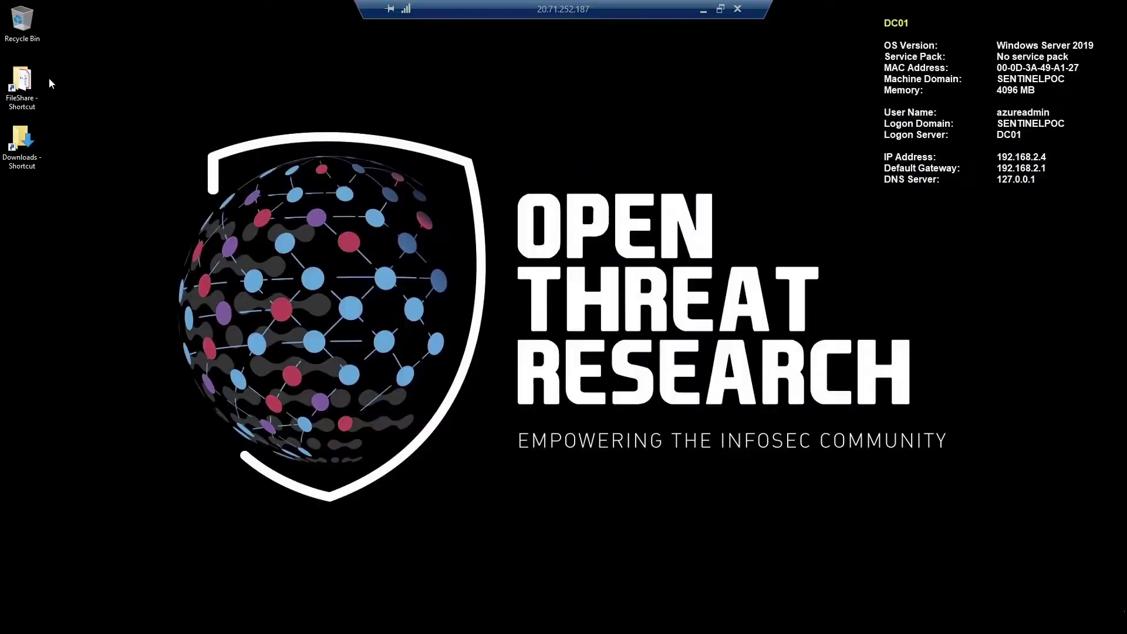
Step: Open the FileShare folder of .Encrypted files and view the Workshop file scrambled in LibreOffice Writer
double_click(21, 82)
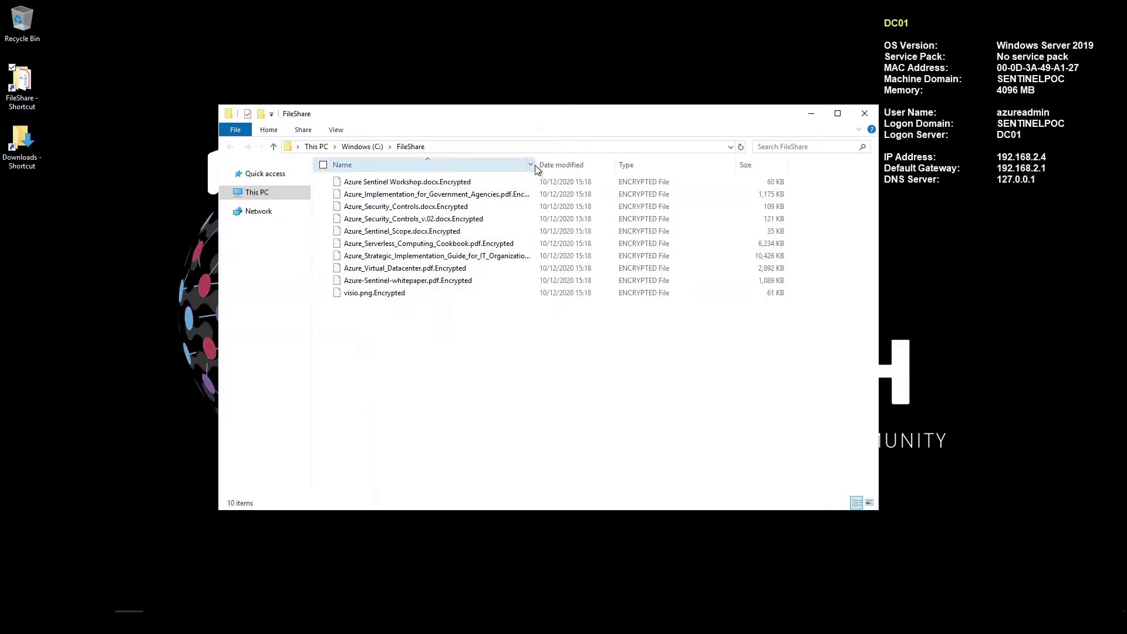
mouse_move(536, 165)
mouse_down()
mouse_move(616, 174)
mouse_move(550, 182)
mouse_up()
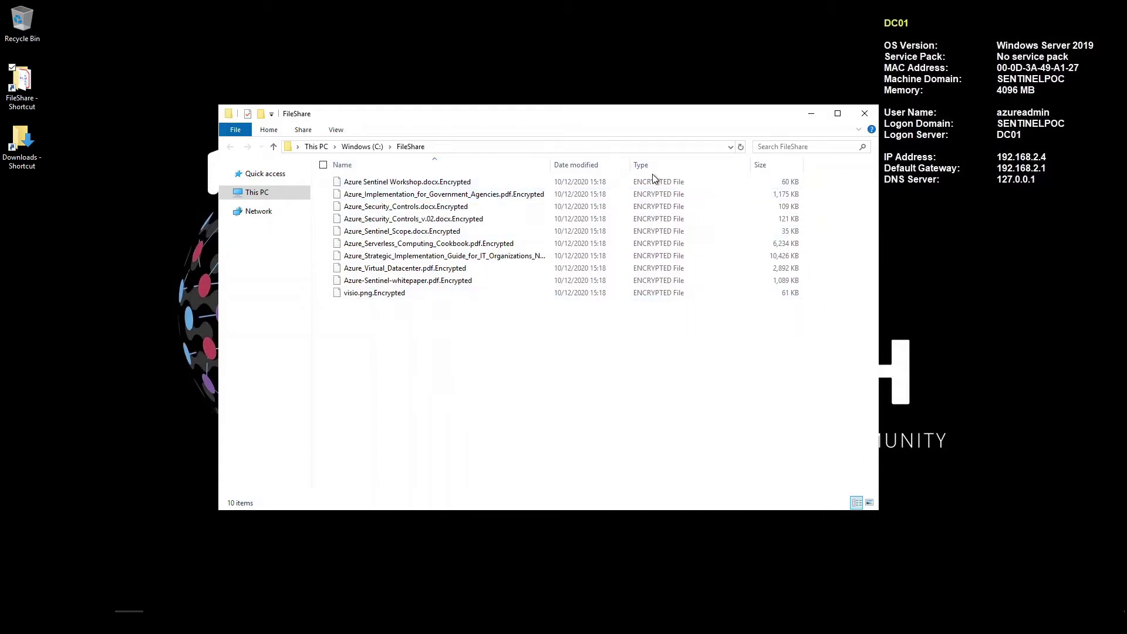
click(439, 183)
right_click(438, 183)
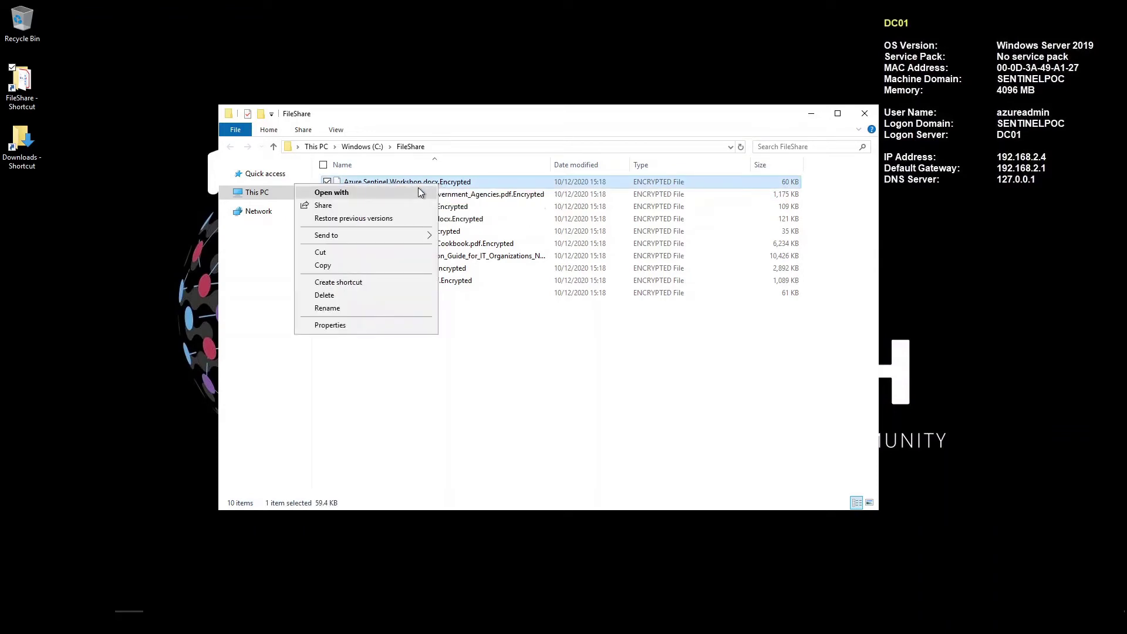
click(376, 192)
click(524, 238)
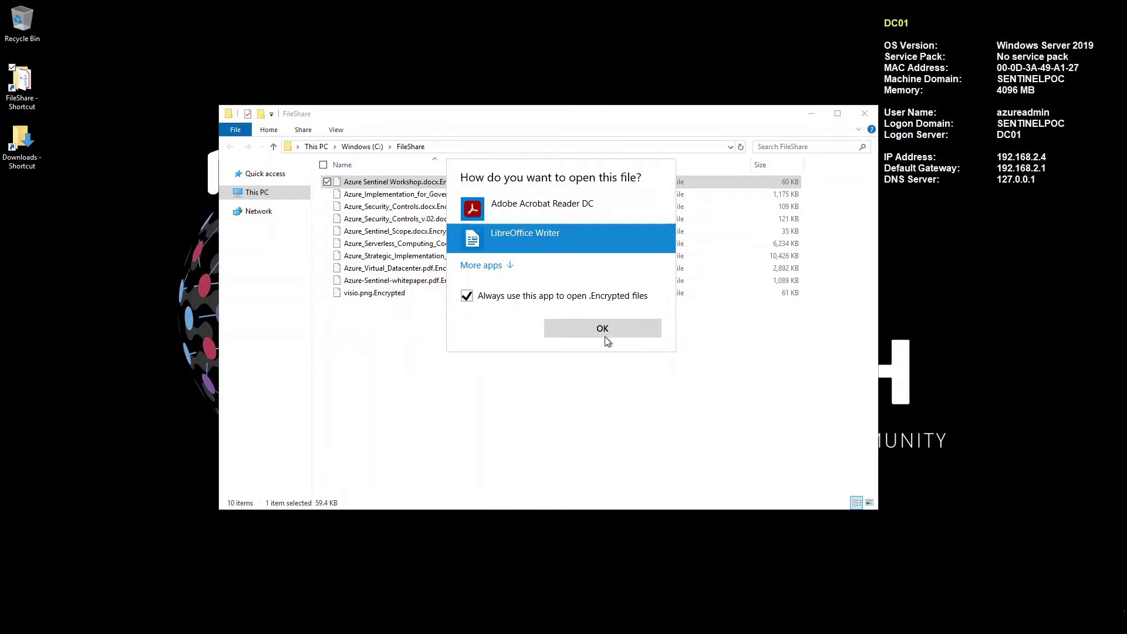
click(605, 337)
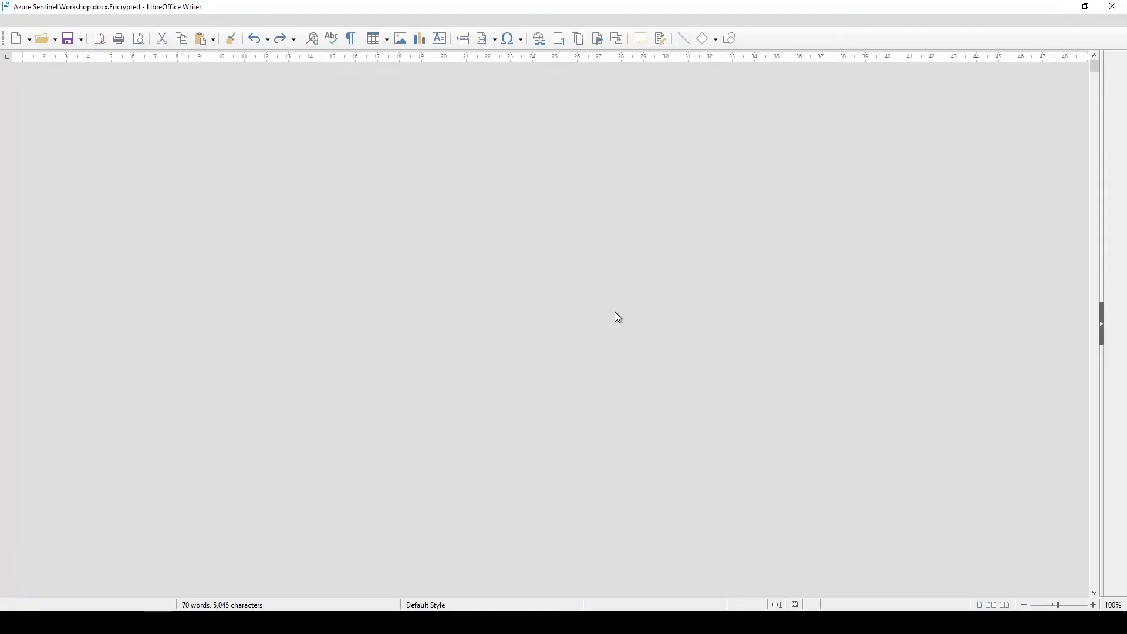
scroll(515, 387, down, 10)
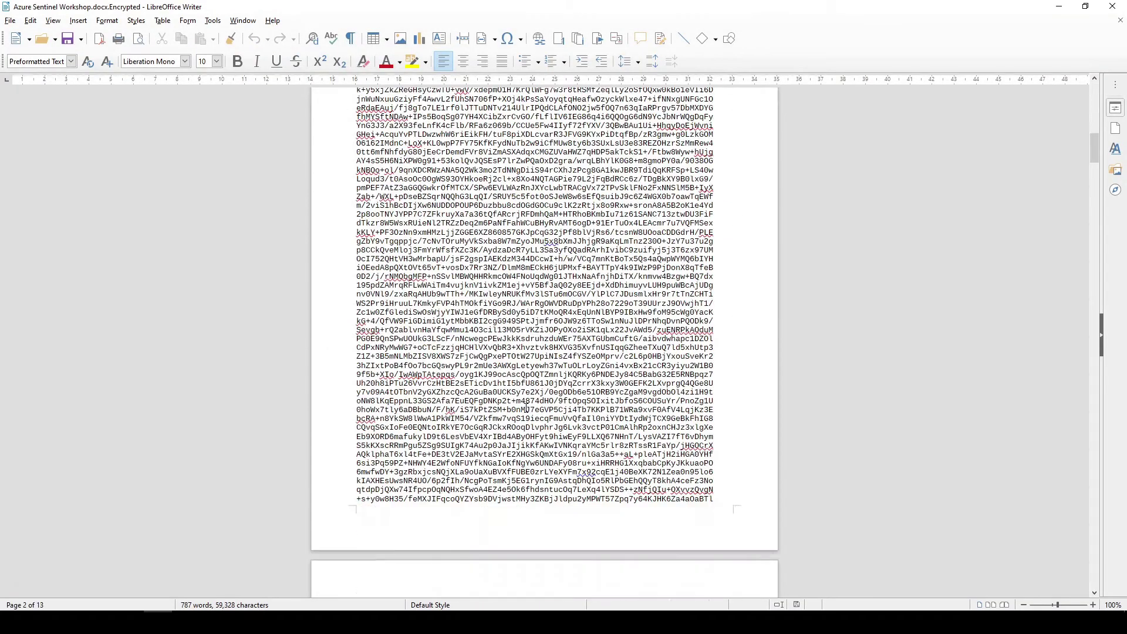
key(alt+F4)
Step: Rename the Workshop file to Azure Sentinel Workshop.docx by removing .Encrypted and accepting the extension warning
right_click(446, 185)
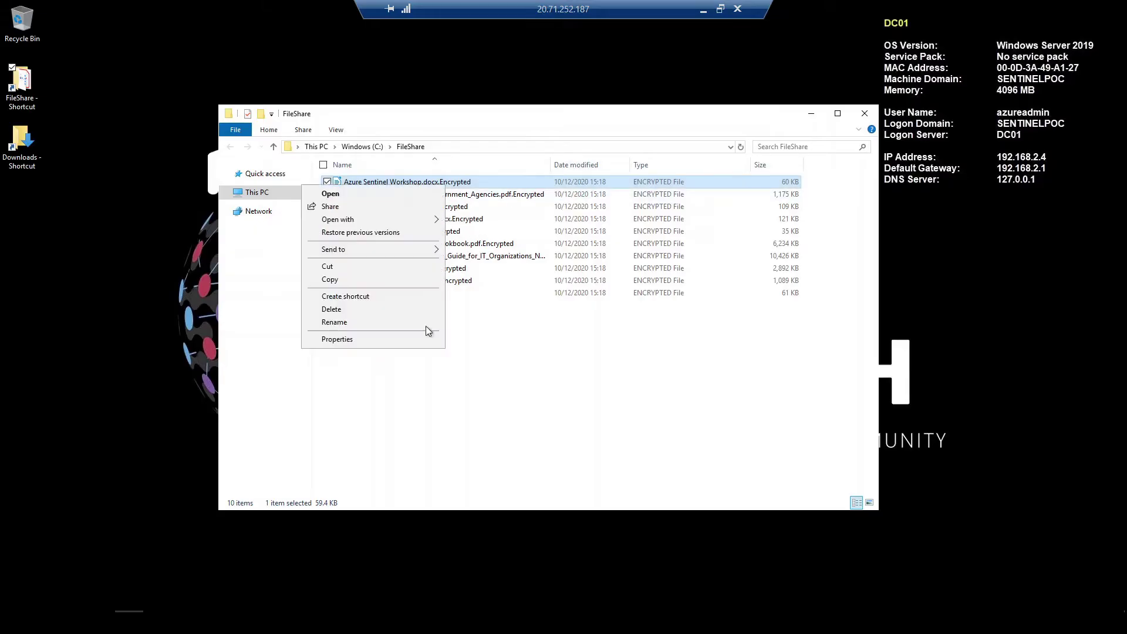
click(352, 322)
double_click(456, 182)
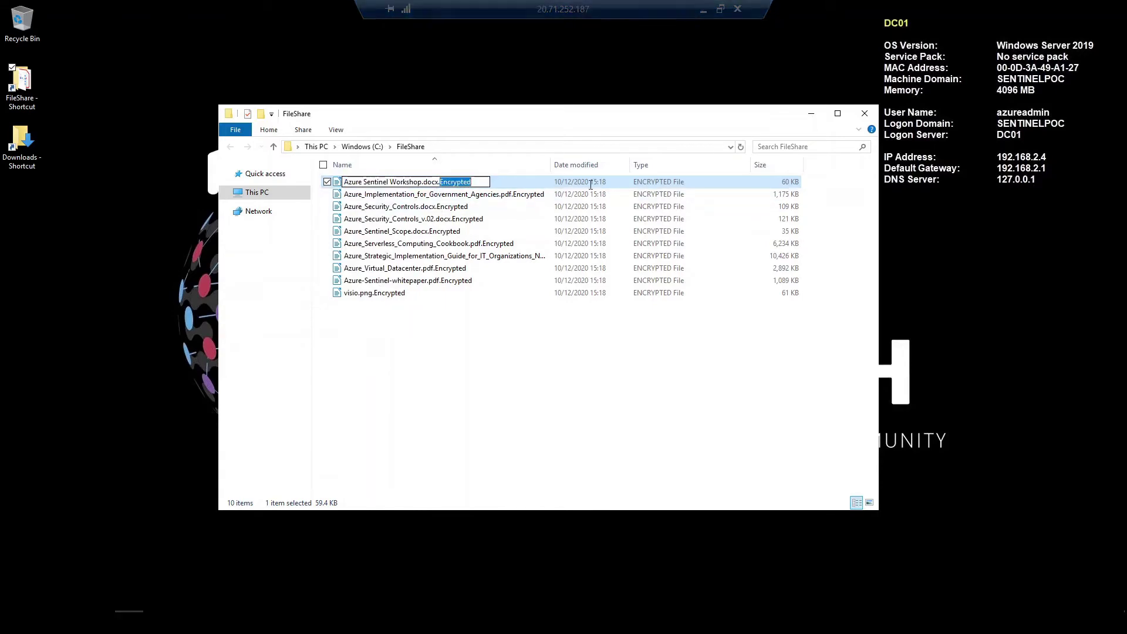
key(BackSpace)
key(BackSpace)
key(Return)
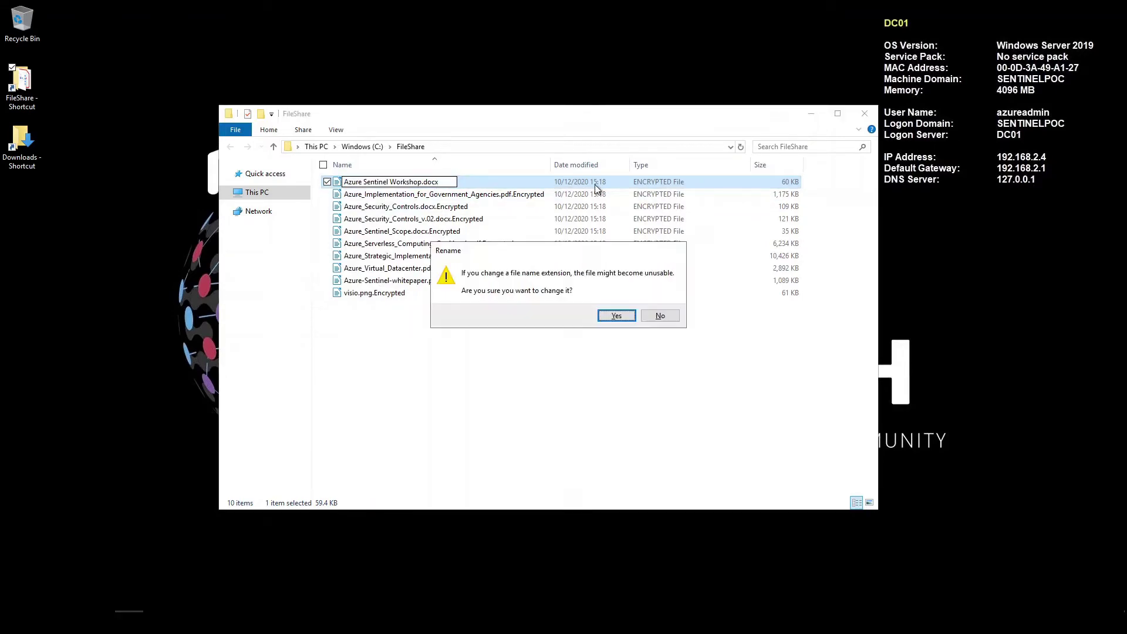
click(616, 317)
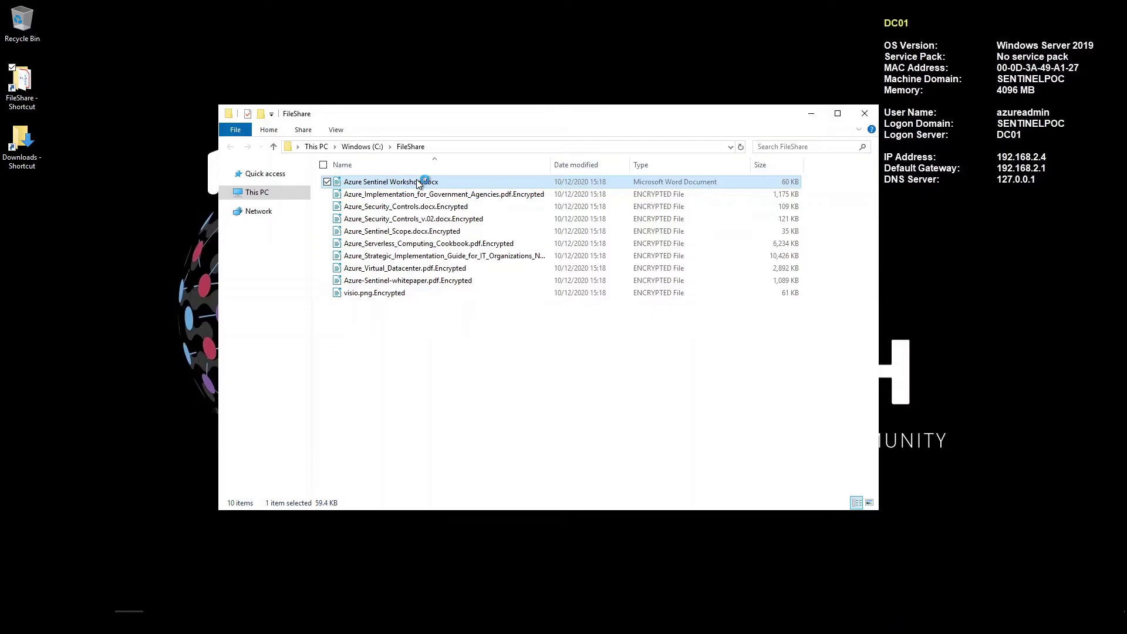
scroll(517, 349, down, 10)
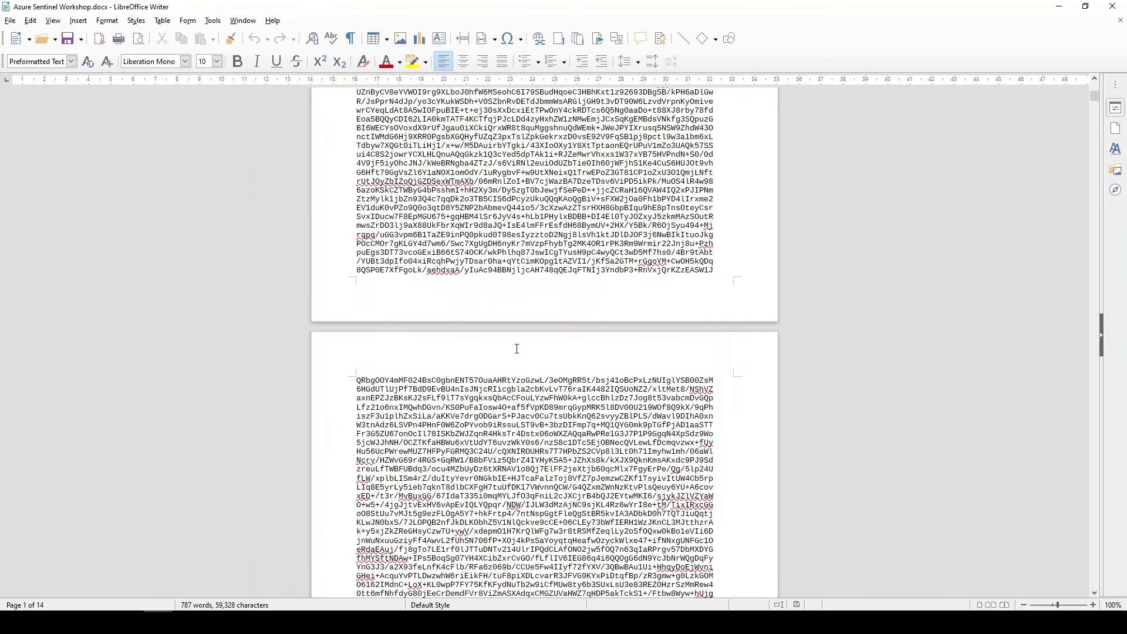
scroll(517, 349, down, 5)
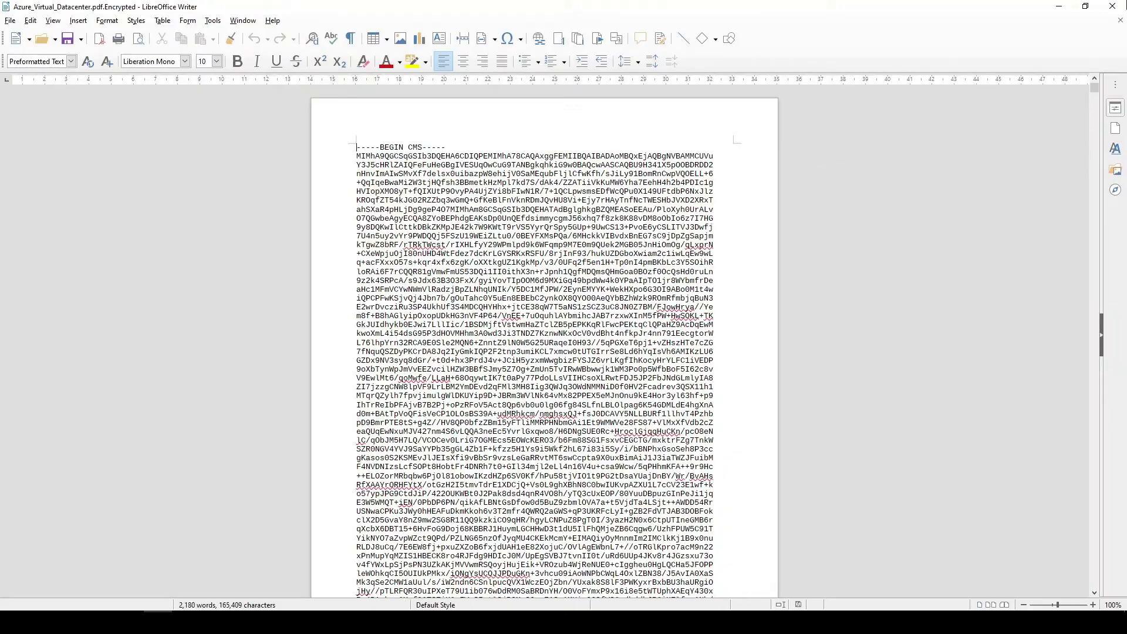
Step: Strip .Encrypted from Azure_Virtual_Datacenter.pdf, try opening it, and dismiss the damaged-file error
click(1112, 6)
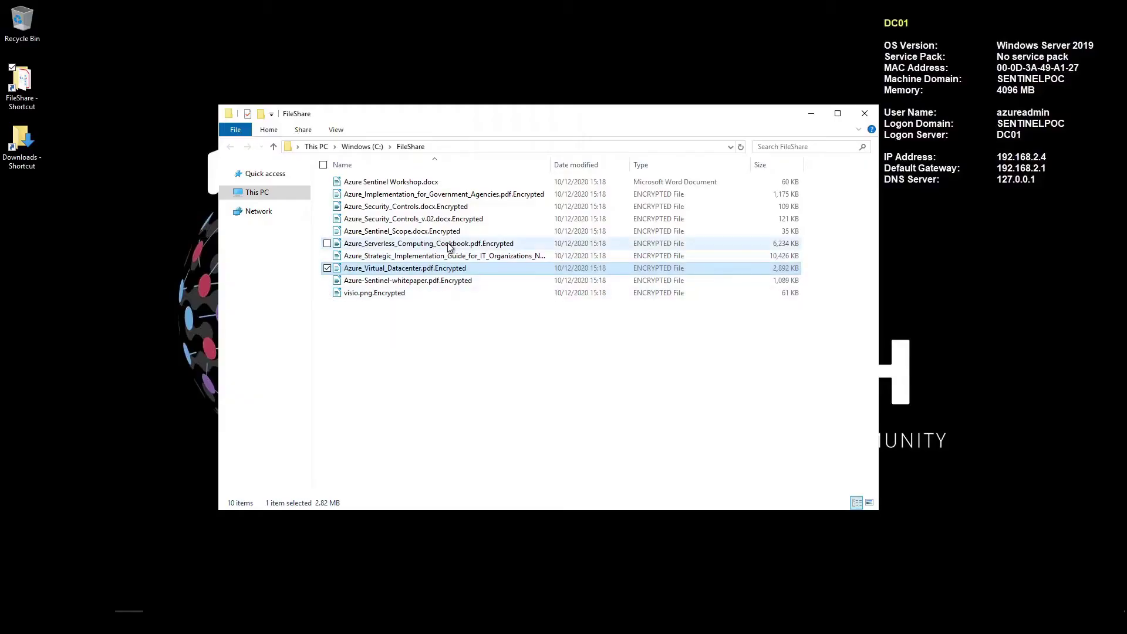
right_click(448, 269)
click(364, 410)
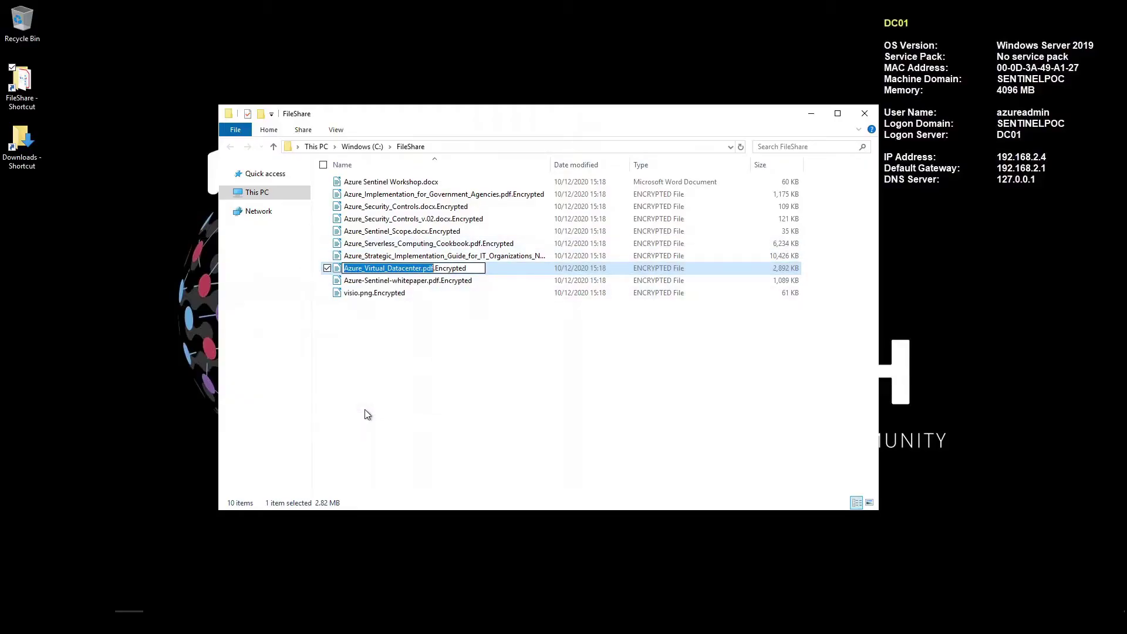
key(End)
key(BackSpace)
key(BackSpace)
key(BackSpace)
key(BackSpace)
key(BackSpace)
key(BackSpace)
key(BackSpace)
key(BackSpace)
key(BackSpace)
key(BackSpace)
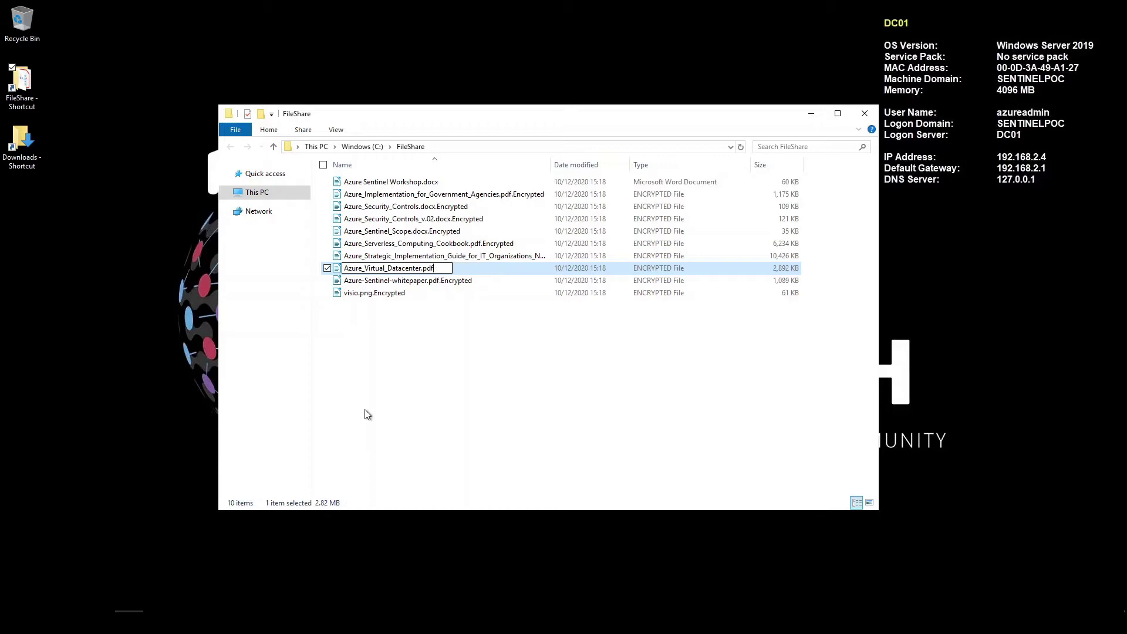
key(Return)
click(607, 317)
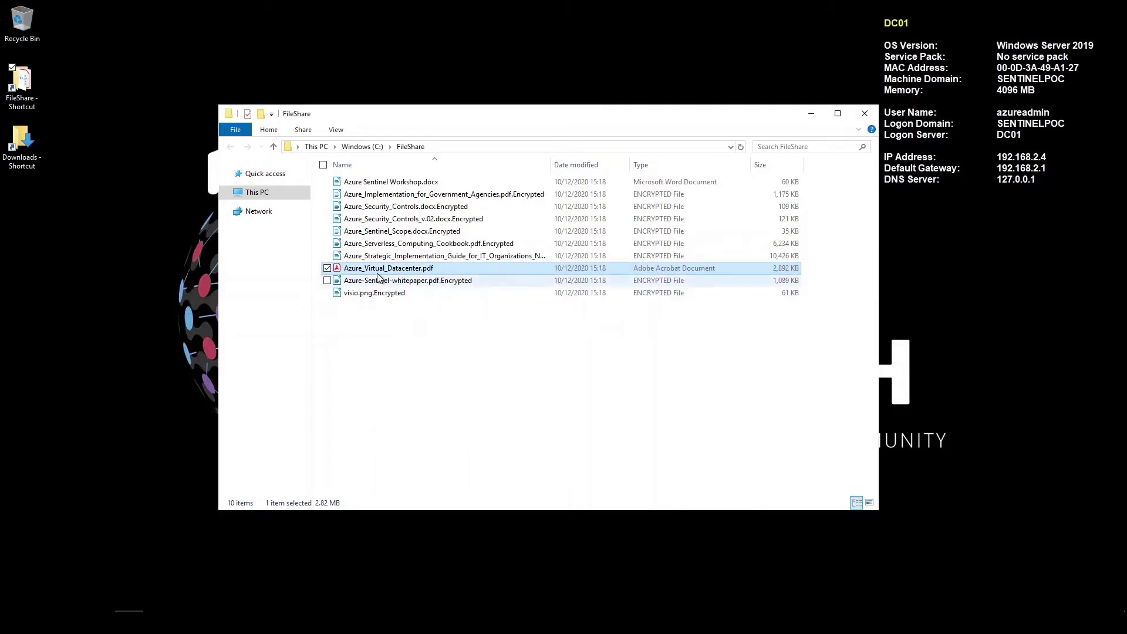
key(Return)
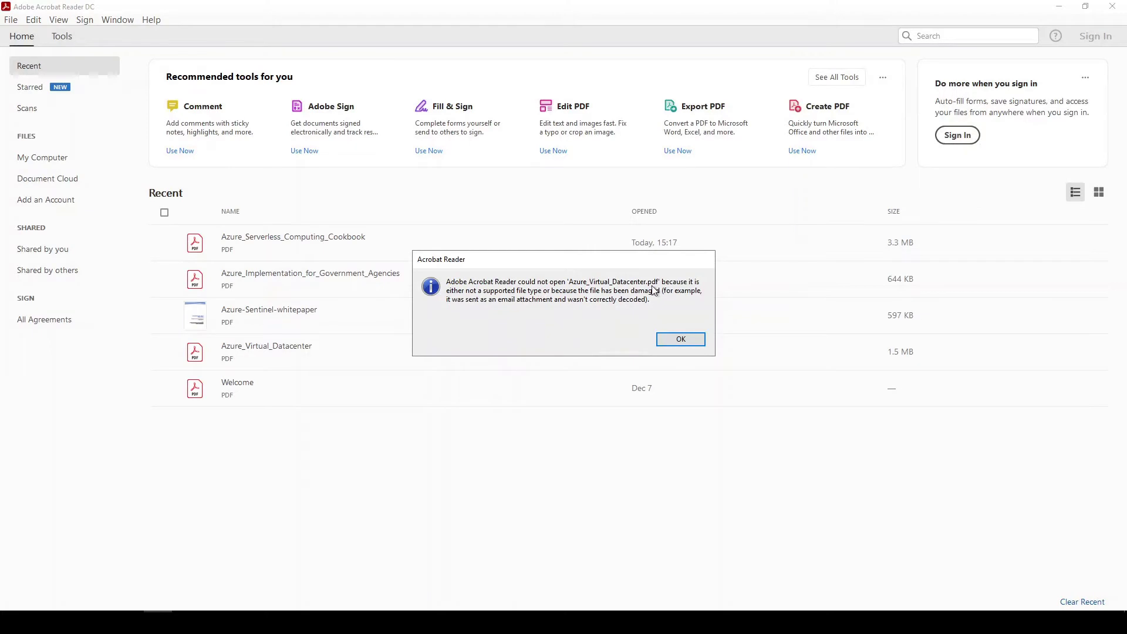
click(673, 341)
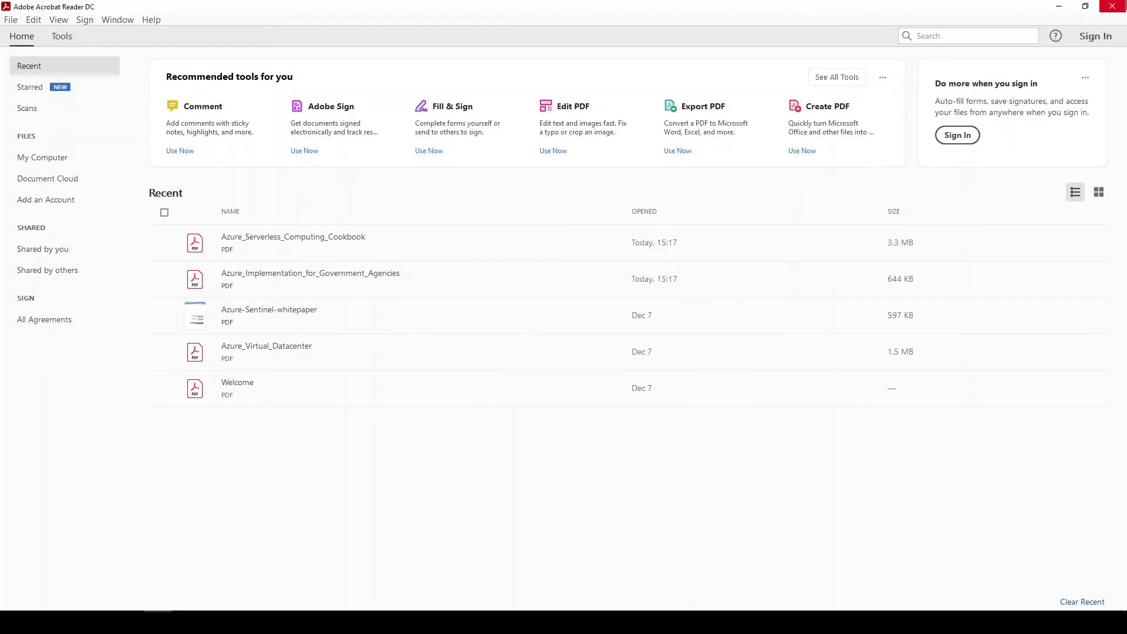
Step: Close Acrobat Reader to return to the FileShare folder
click(1112, 5)
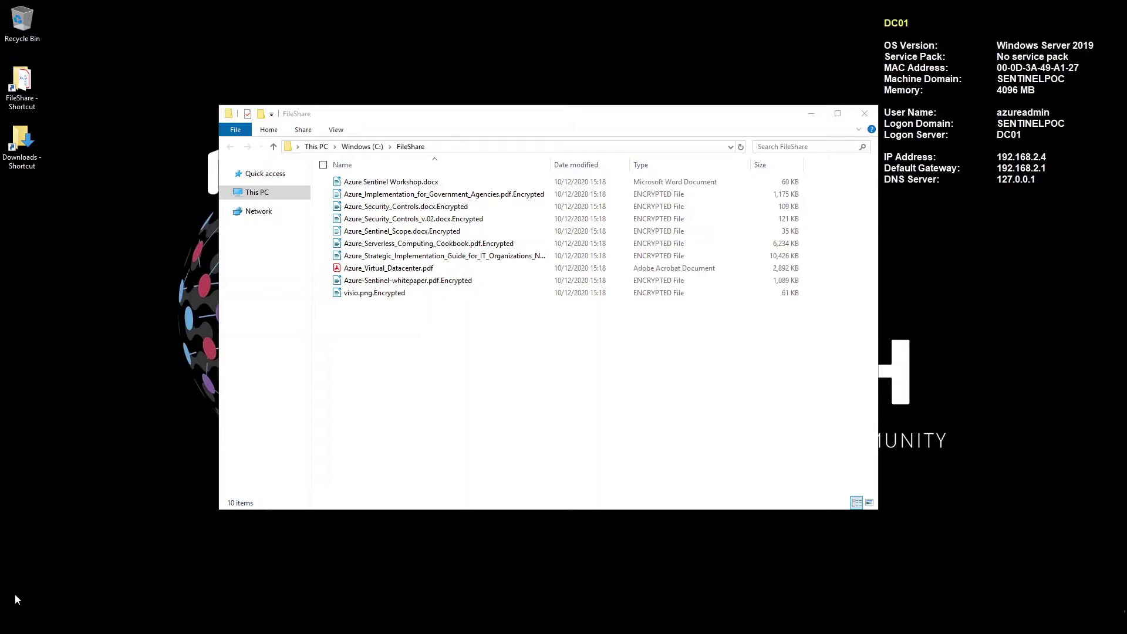
Step: Launch Group Policy Management and edit the Default Domain Policy
click(14, 623)
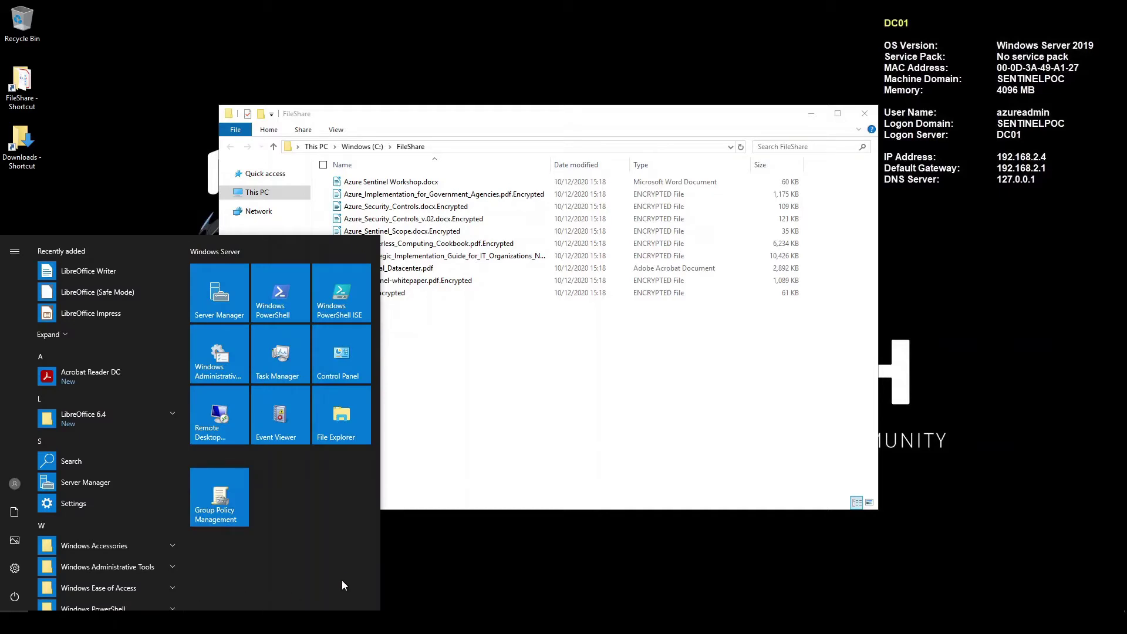
click(241, 499)
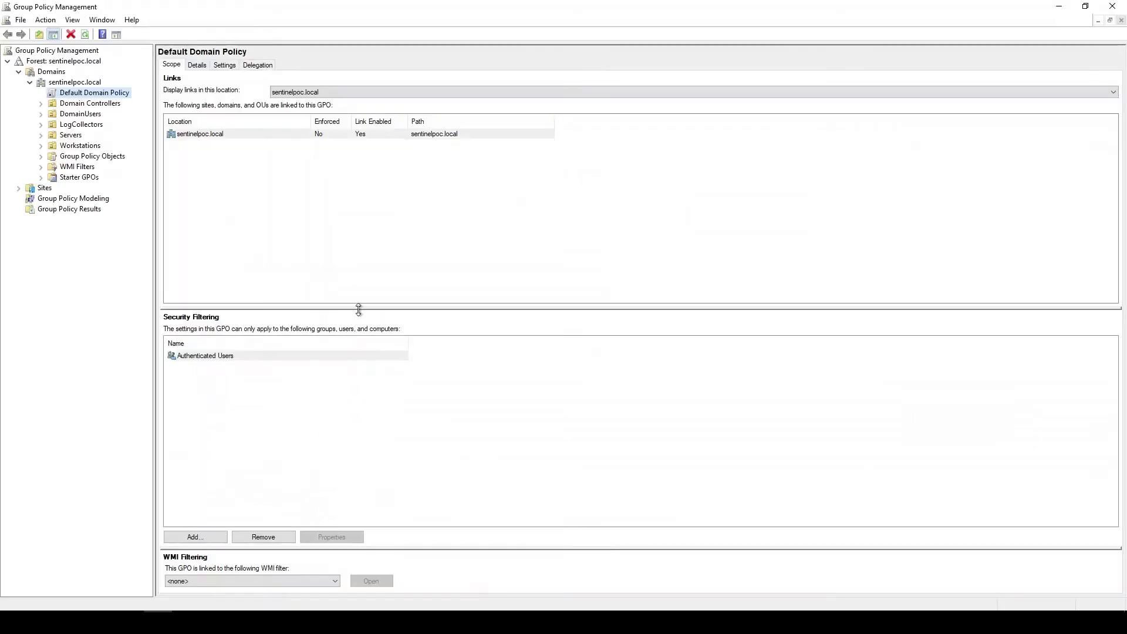
right_click(94, 93)
click(122, 101)
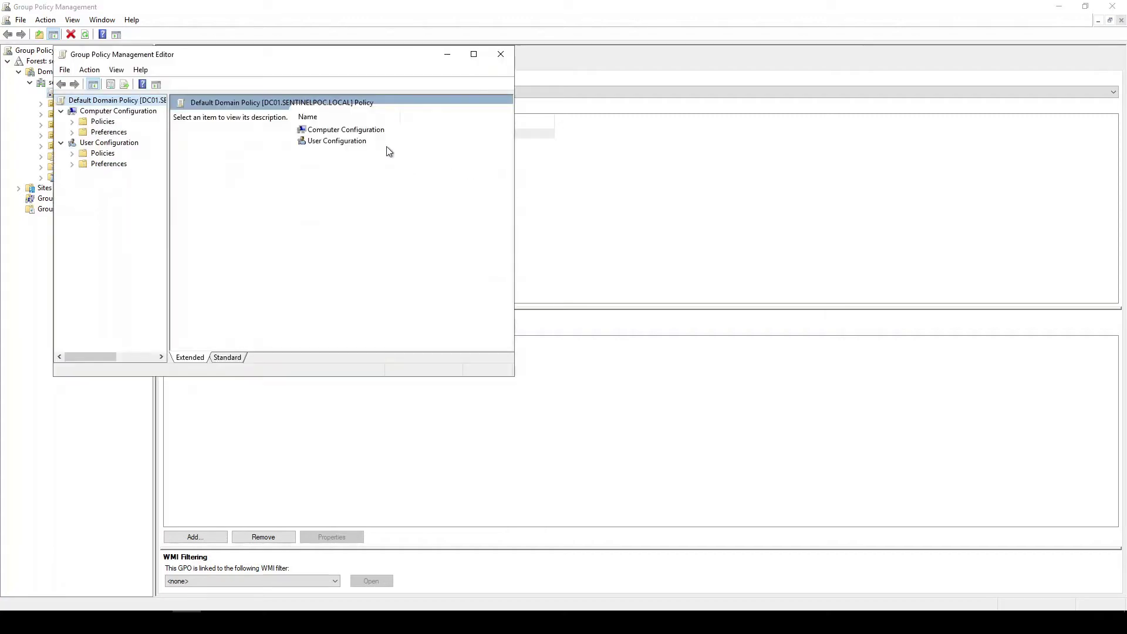
Step: Navigate to Advanced Audit Policy Configuration > Audit Policies > Object Access in the maximized editor
click(73, 121)
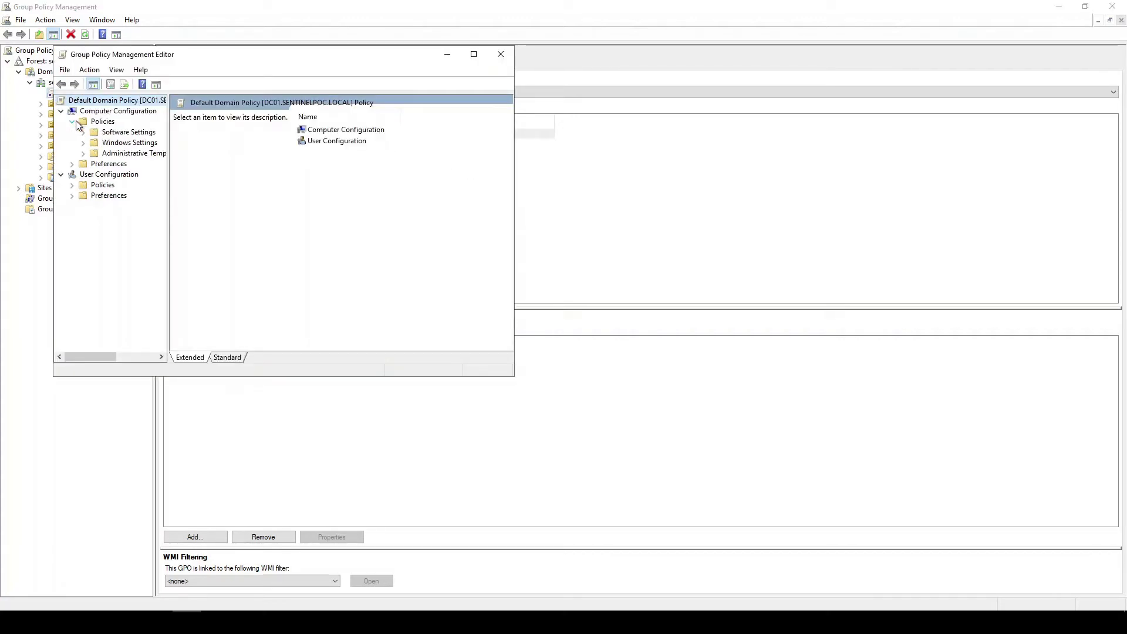
click(84, 153)
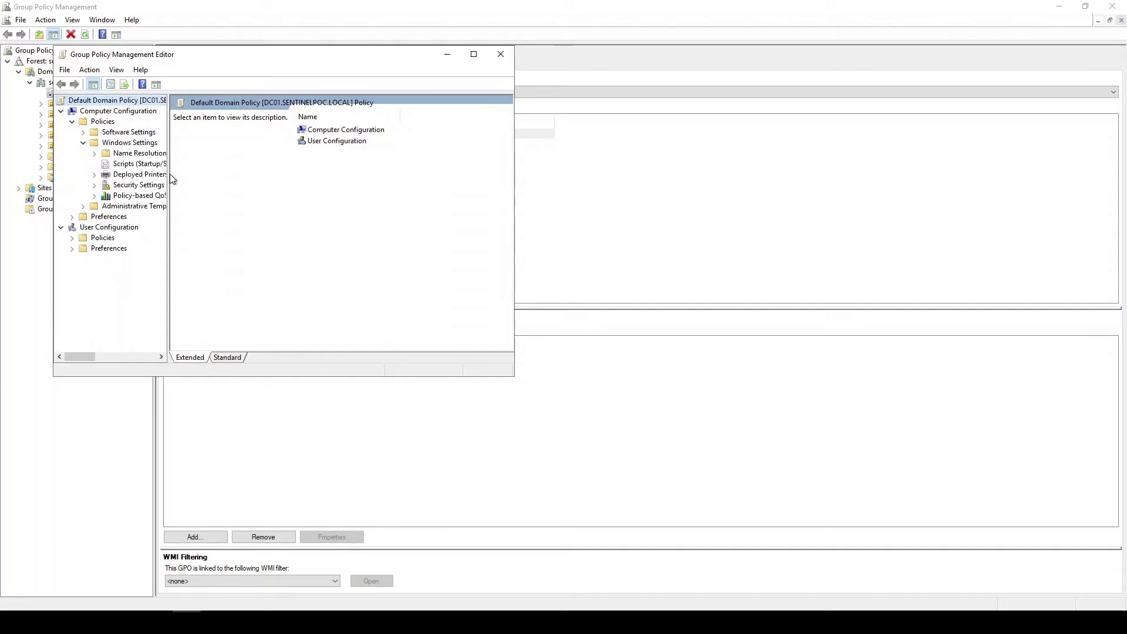
drag(169, 179, 246, 176)
click(94, 186)
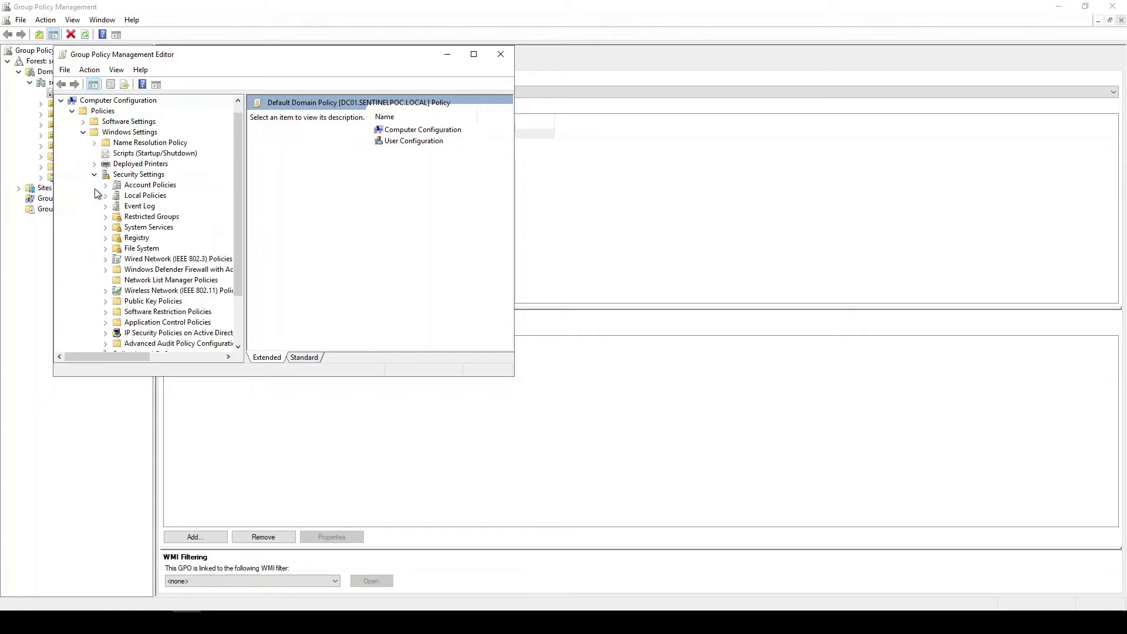
scroll(169, 245, down, 2)
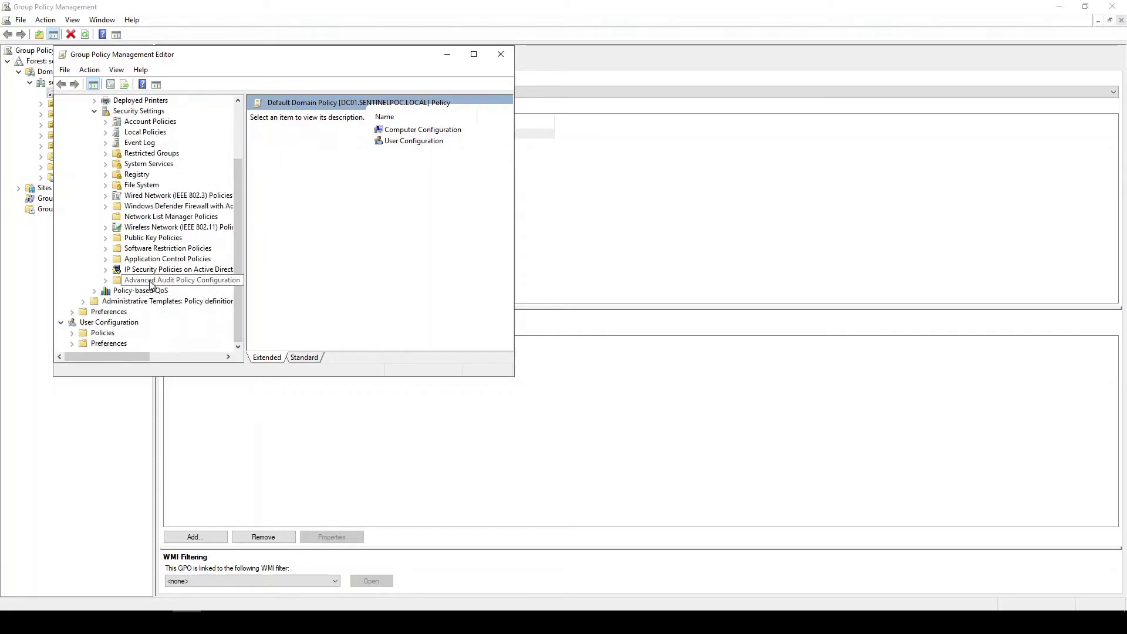
click(107, 281)
click(105, 281)
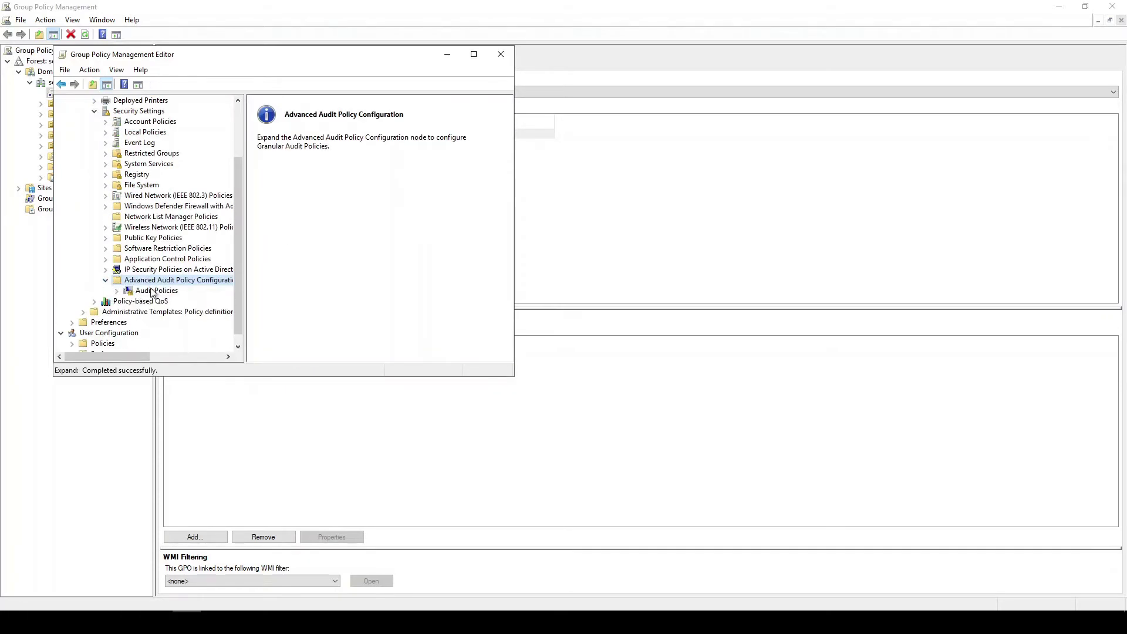
click(126, 291)
click(117, 291)
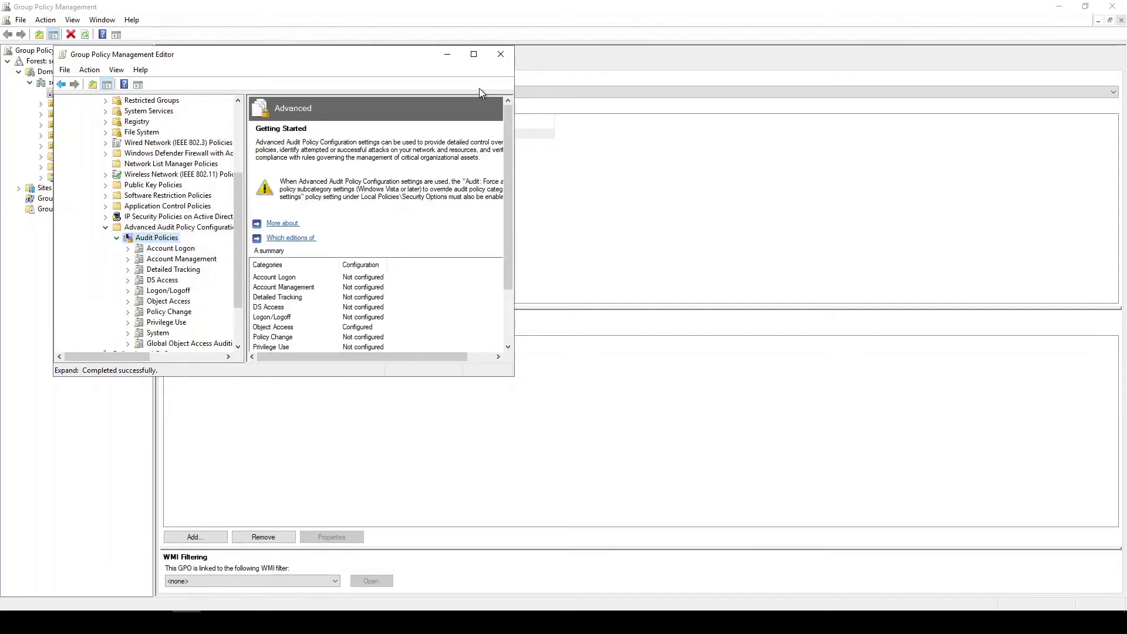
click(473, 54)
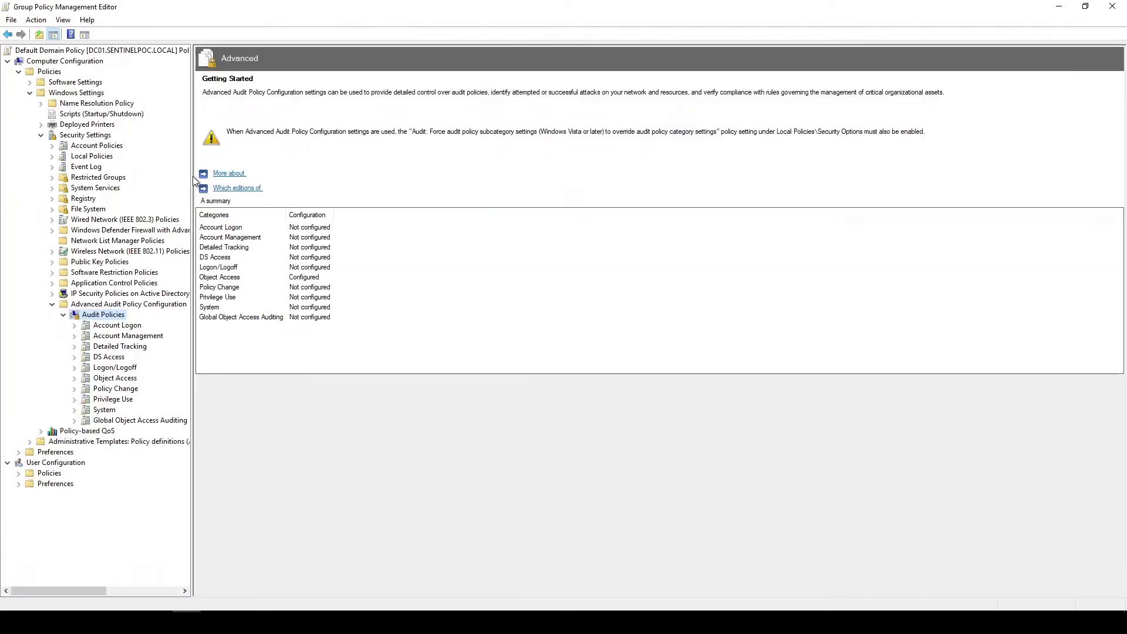
drag(192, 176, 270, 176)
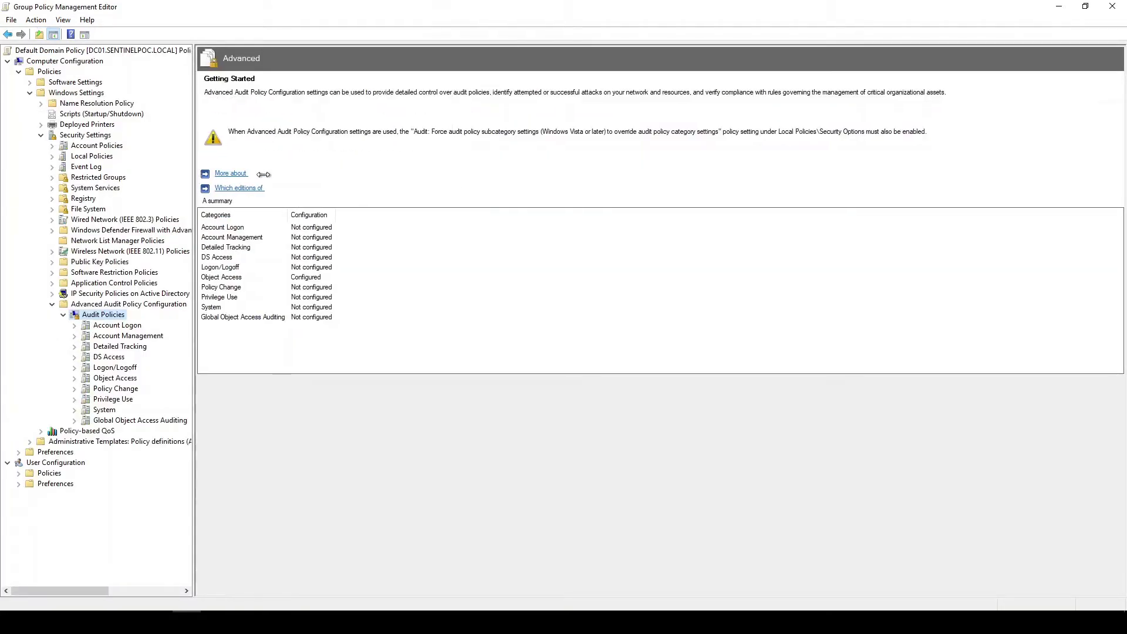
click(121, 380)
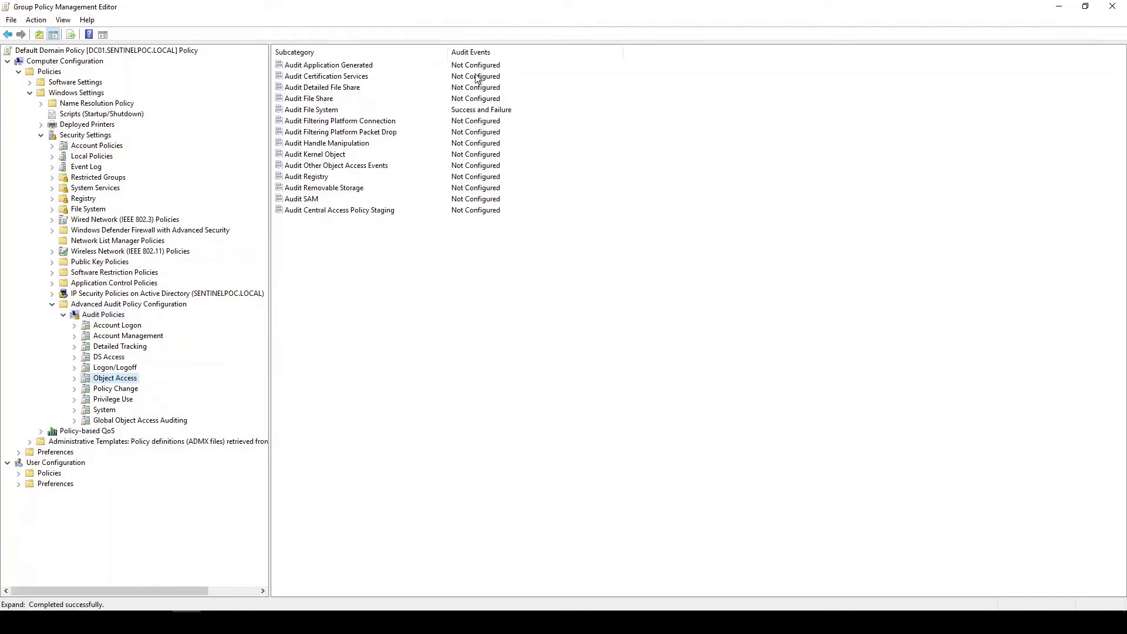
Step: Set Audit File System to audit both Success and Failure events and apply it
right_click(317, 109)
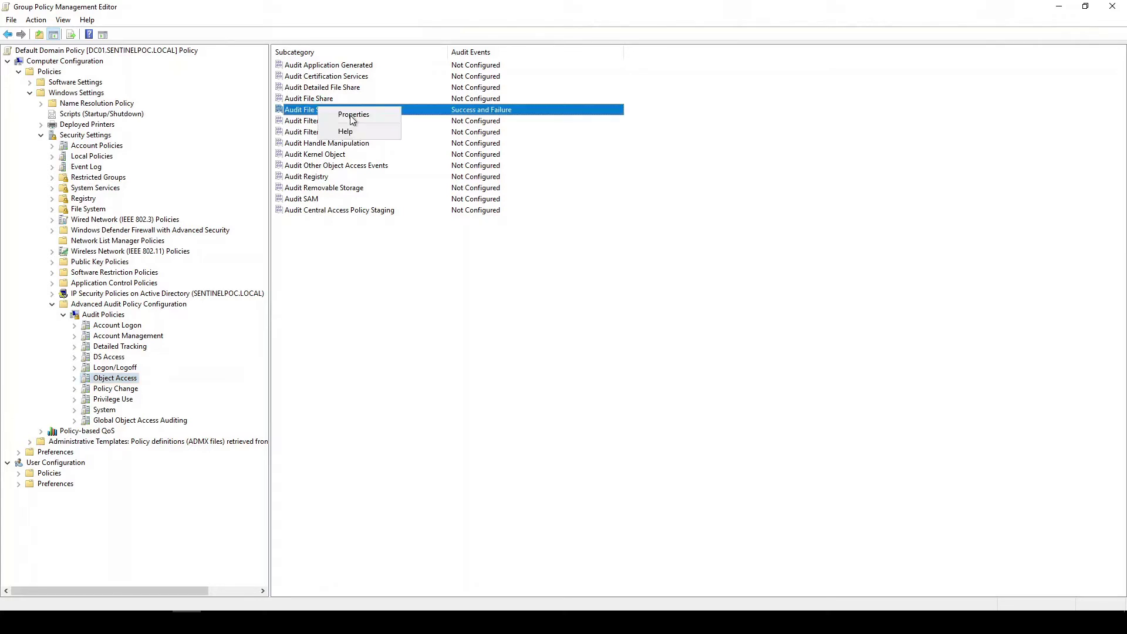
click(363, 115)
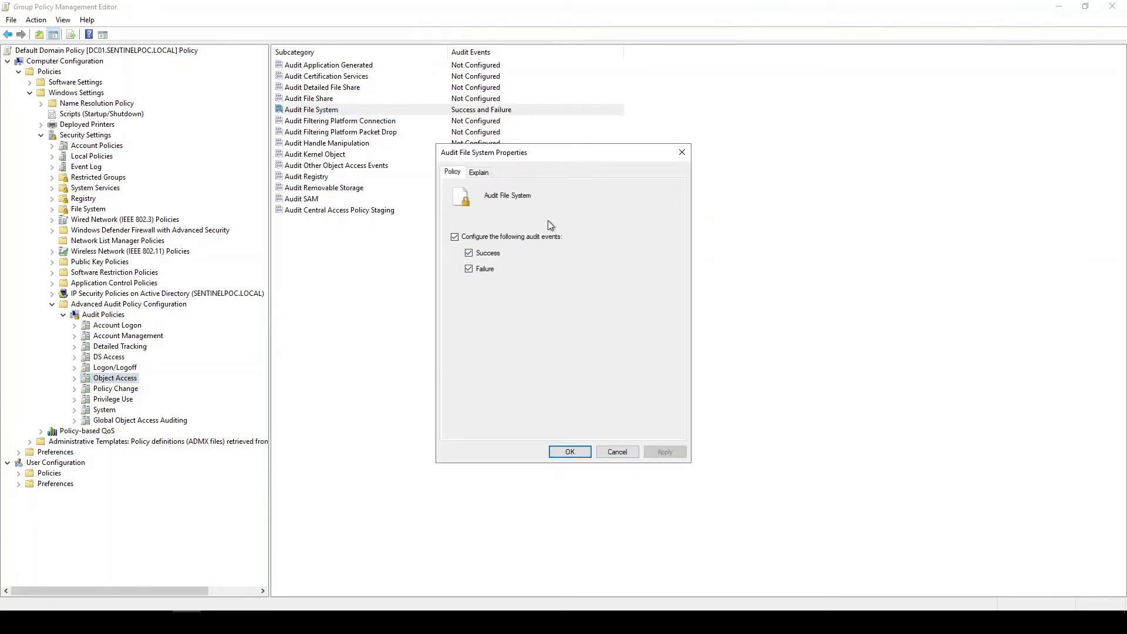
click(485, 273)
click(669, 451)
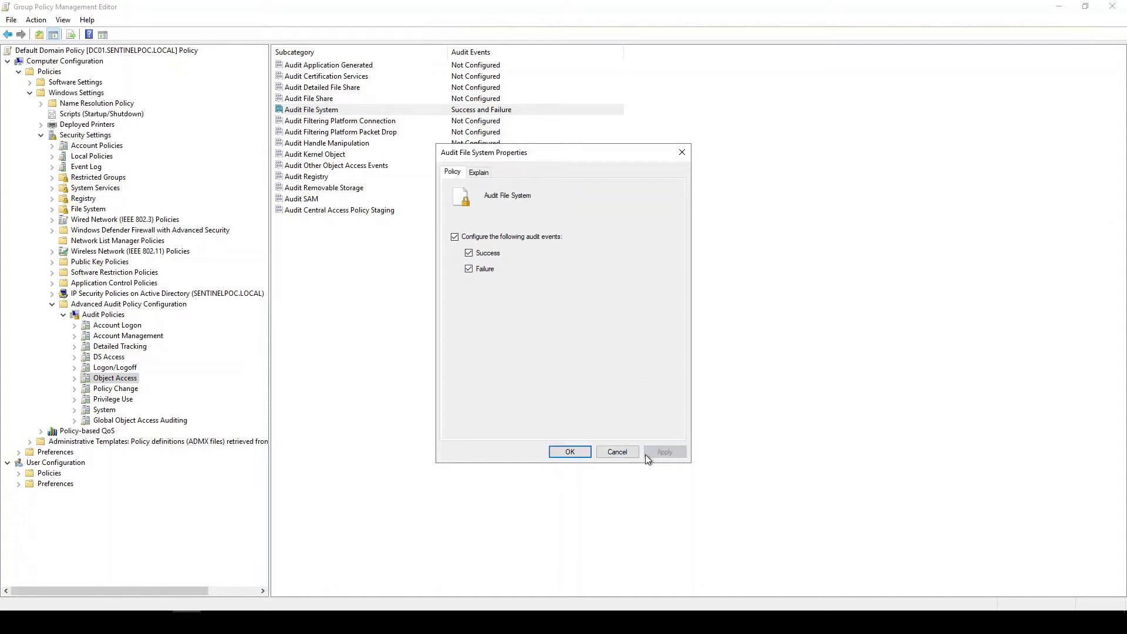
click(560, 452)
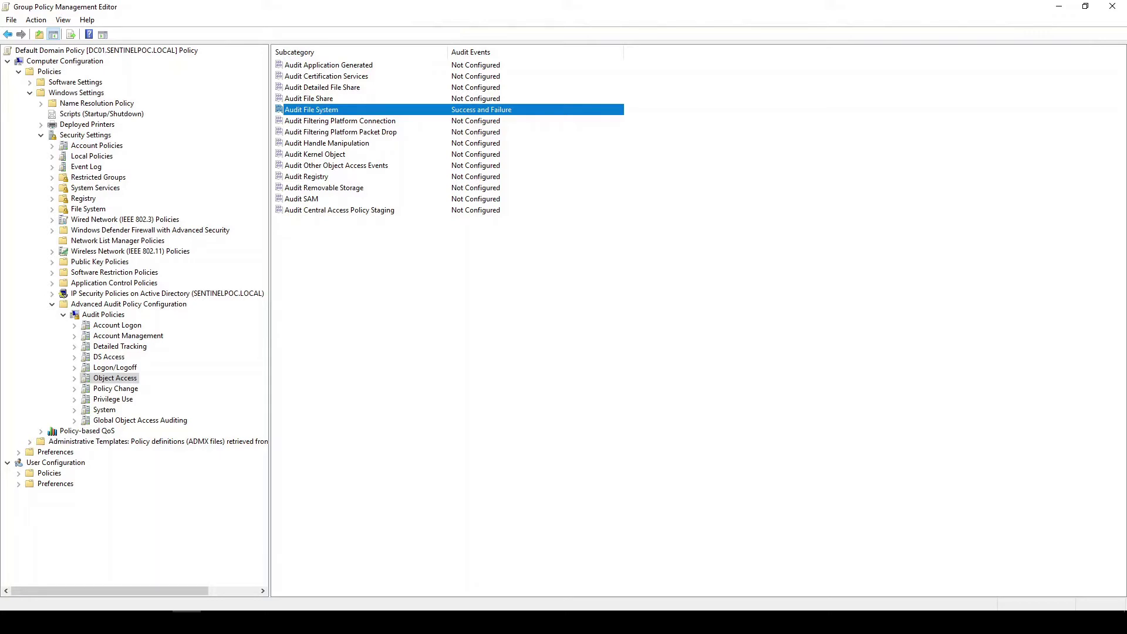
Step: Close the policy editor and open the Security log under Windows Logs in Event Viewer
click(1121, 11)
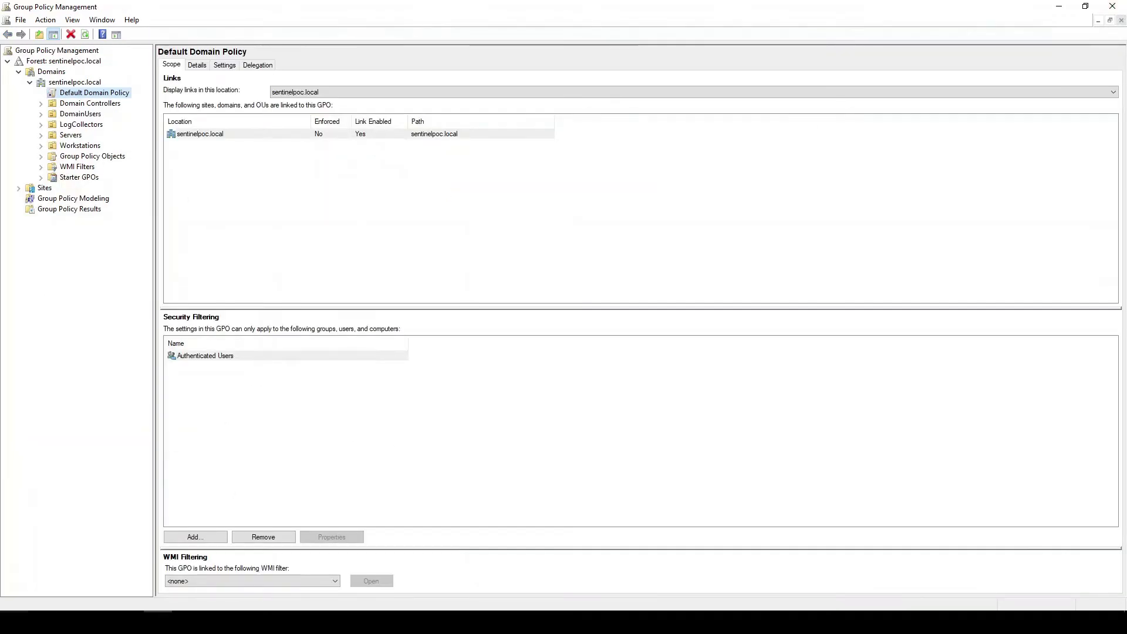
click(14, 621)
click(280, 416)
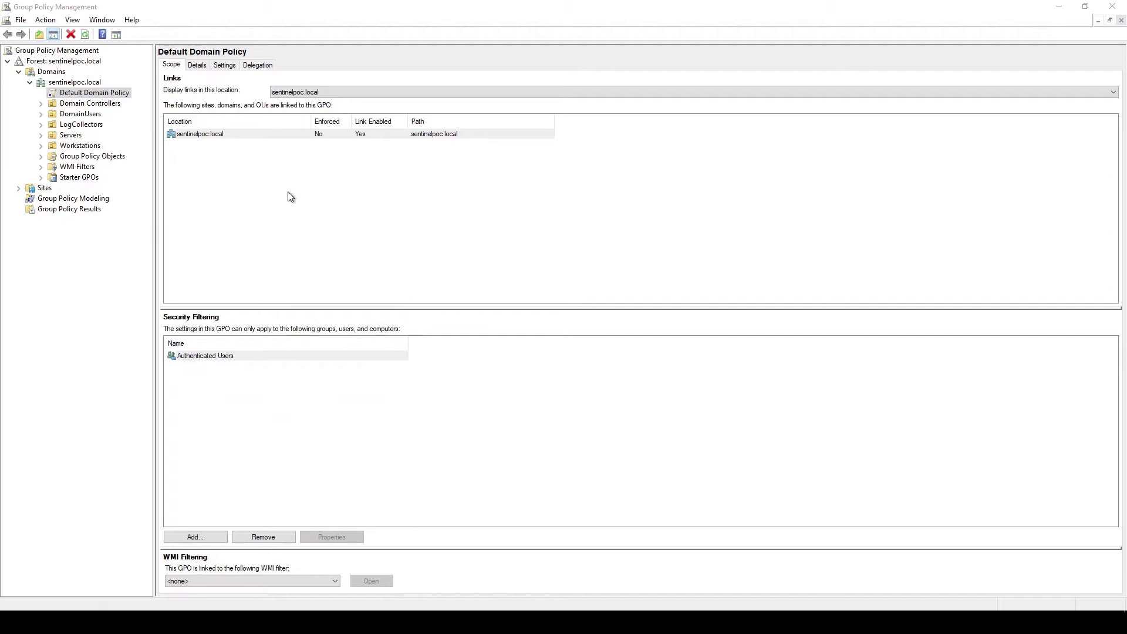
click(8, 72)
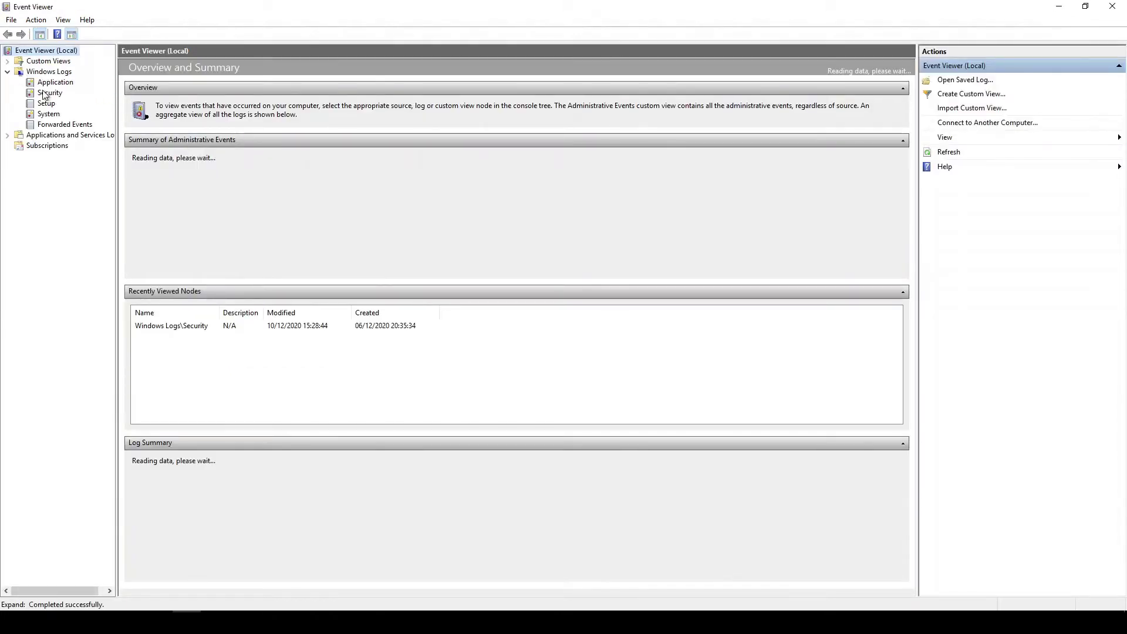
click(54, 95)
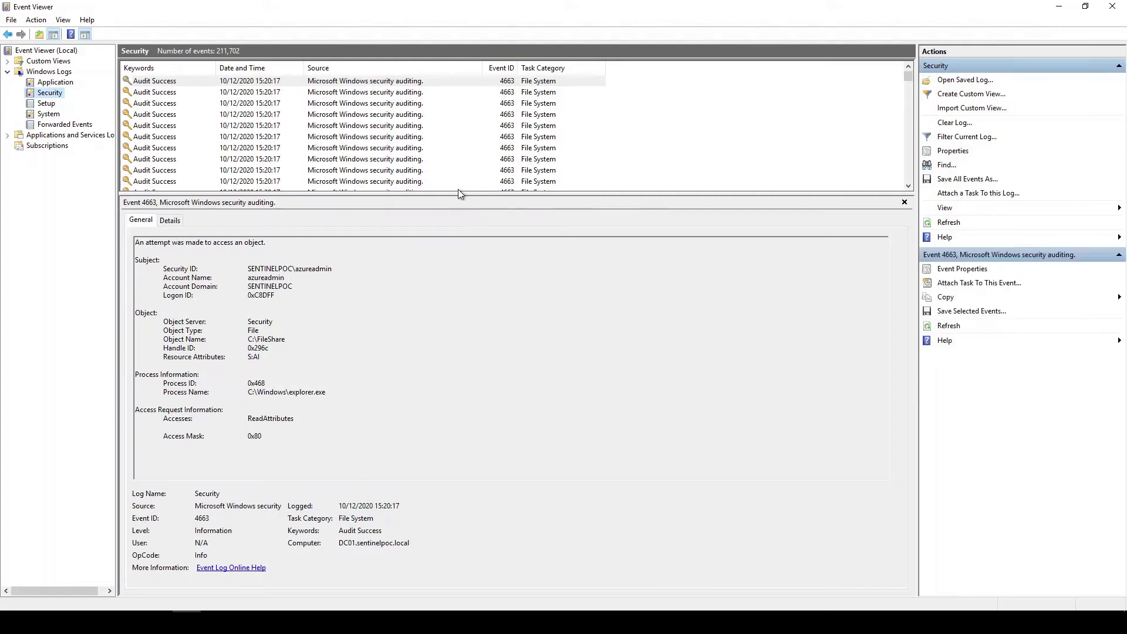
Step: Enlarge the event list and inspect the 15:20:08 and 15:19:55 file system audit events
drag(459, 193, 452, 280)
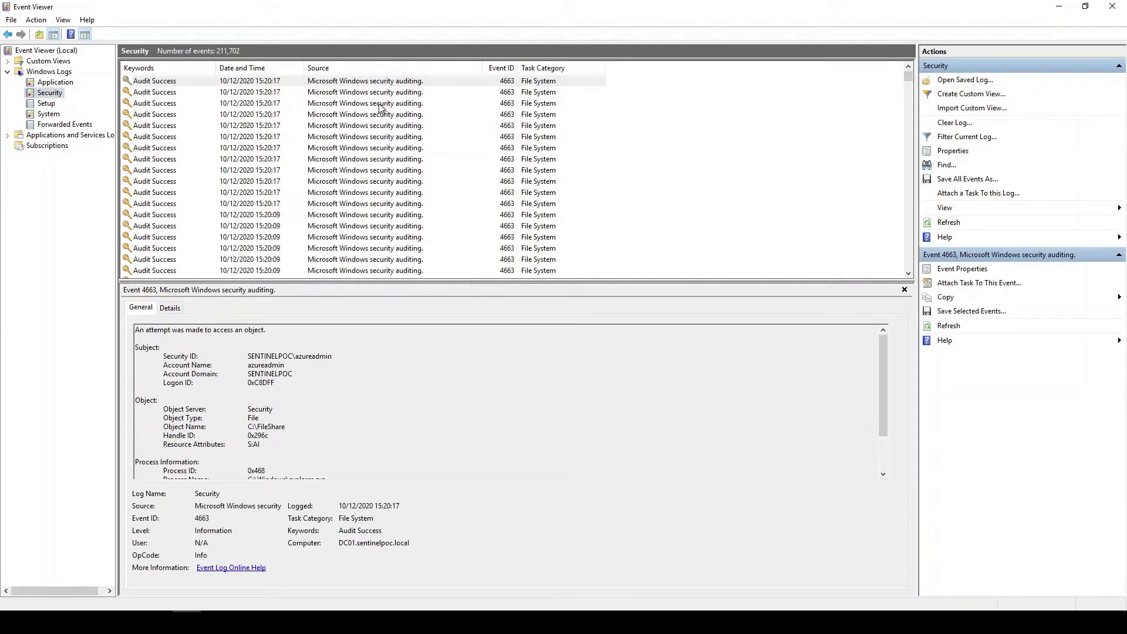
click(382, 84)
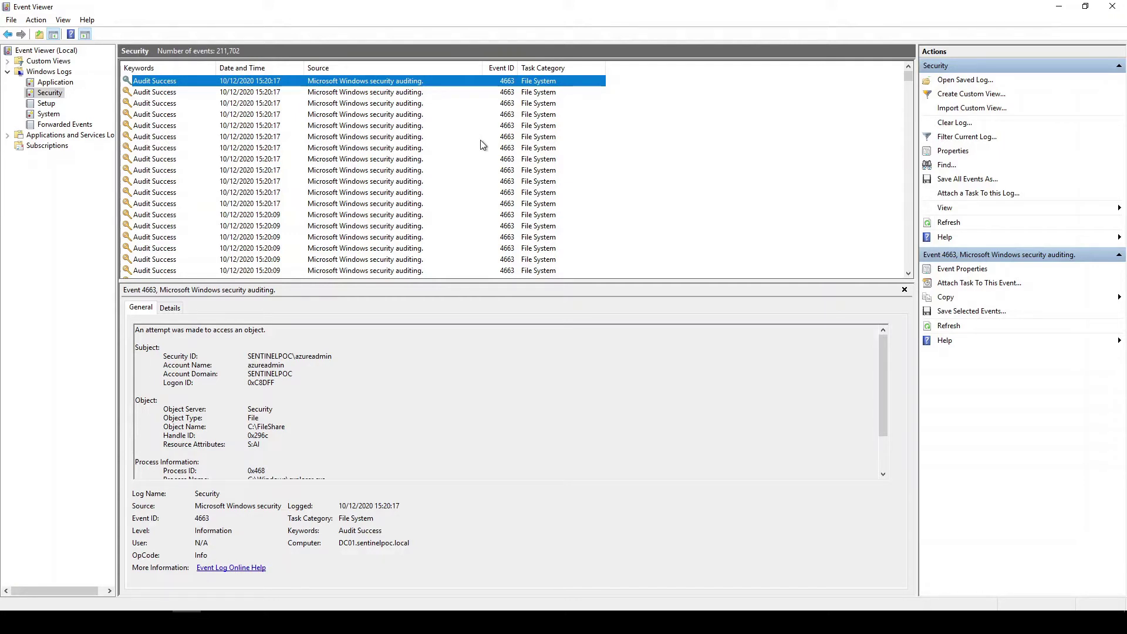
scroll(460, 182, down, 4)
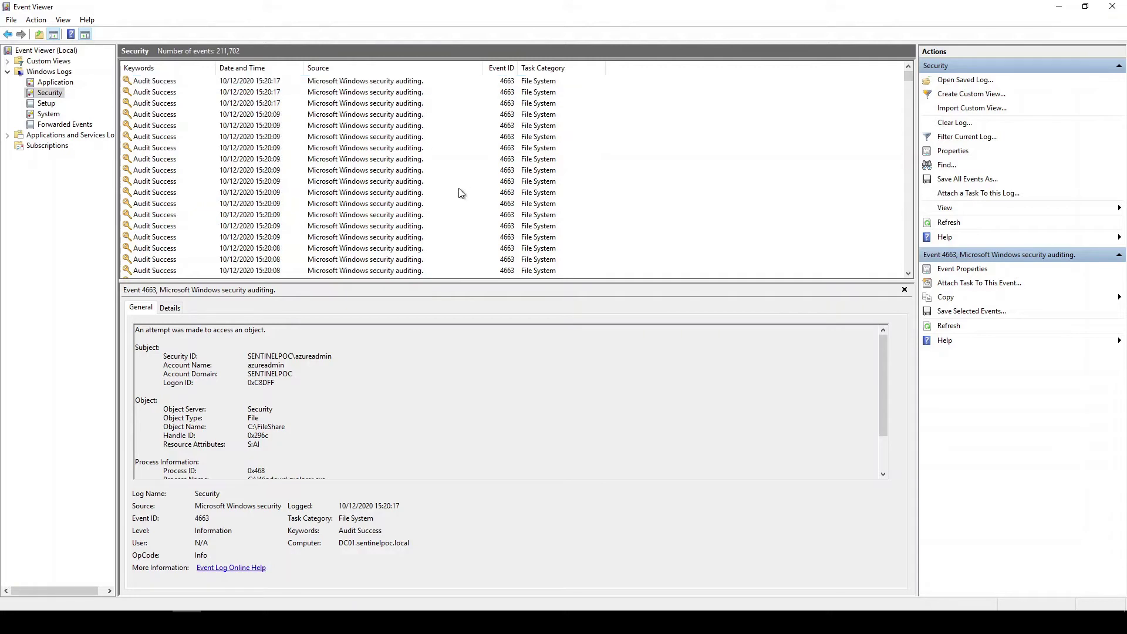
click(481, 168)
key(Down)
key(Down)
key(Down)
key(Down)
key(Down)
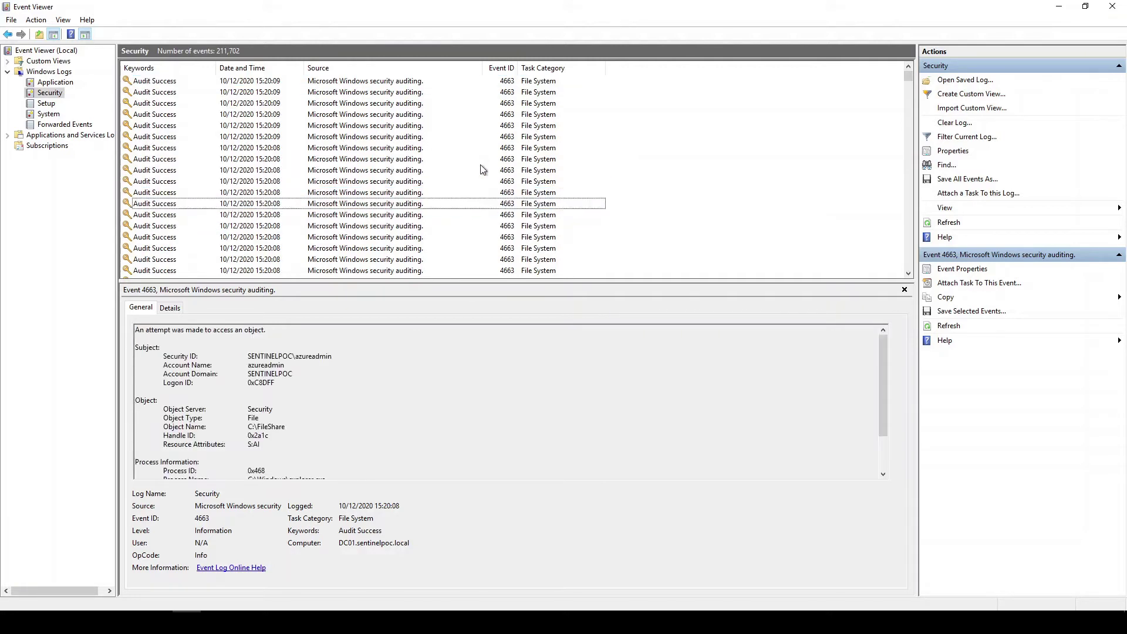
scroll(513, 246, down, 6)
click(513, 247)
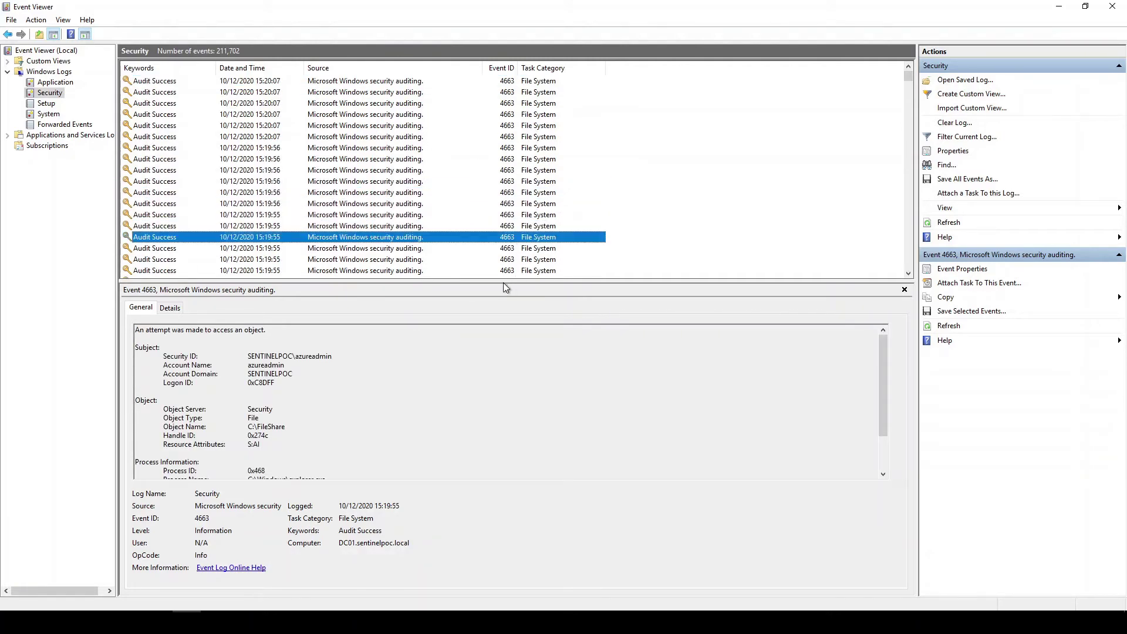
drag(506, 283, 511, 198)
Step: Inspect the Acrobat Reader and Explorer C:\FileShare access events, ending on a 15:20:17 event
click(506, 149)
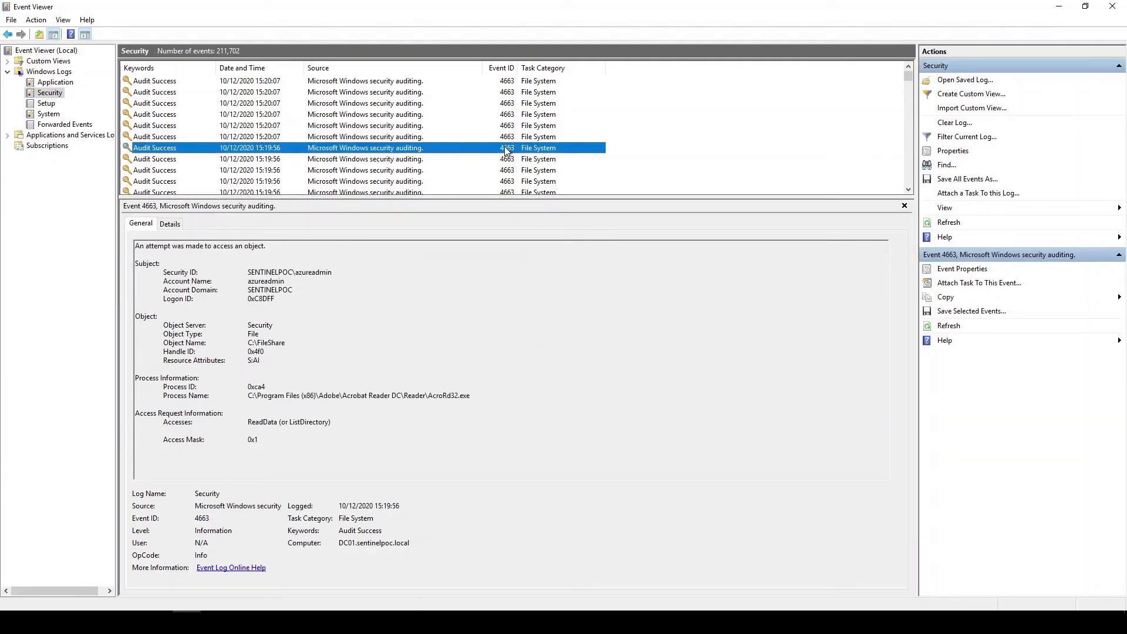
key(Down)
key(Down)
key(Down)
key(Down)
key(Down)
key(Down)
key(Down)
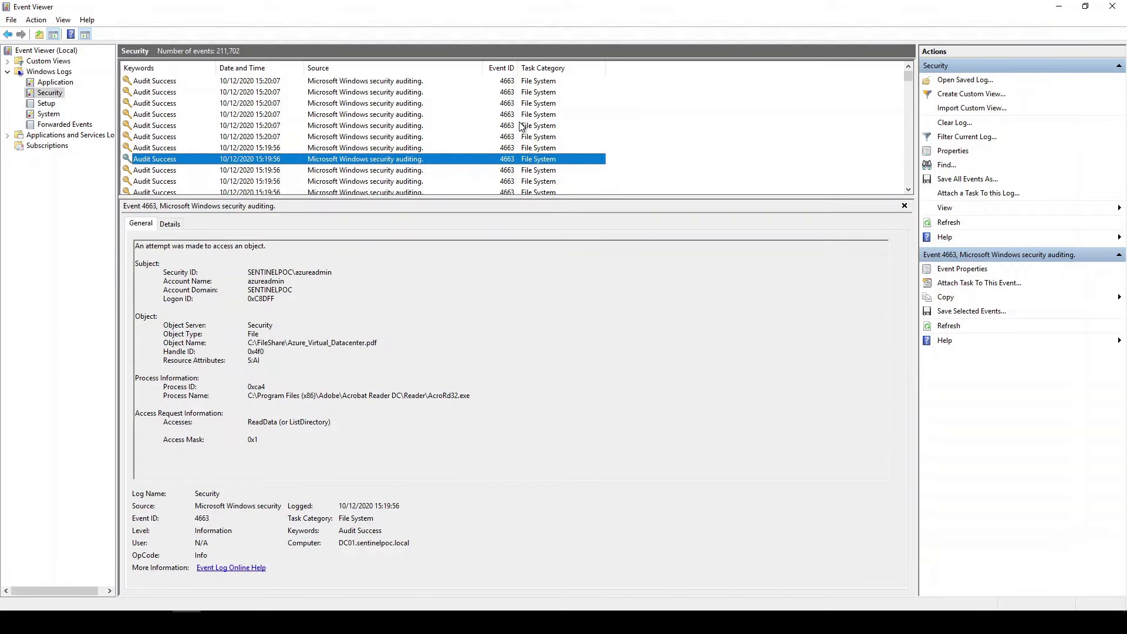
key(Down)
key(Down)
key(Down)
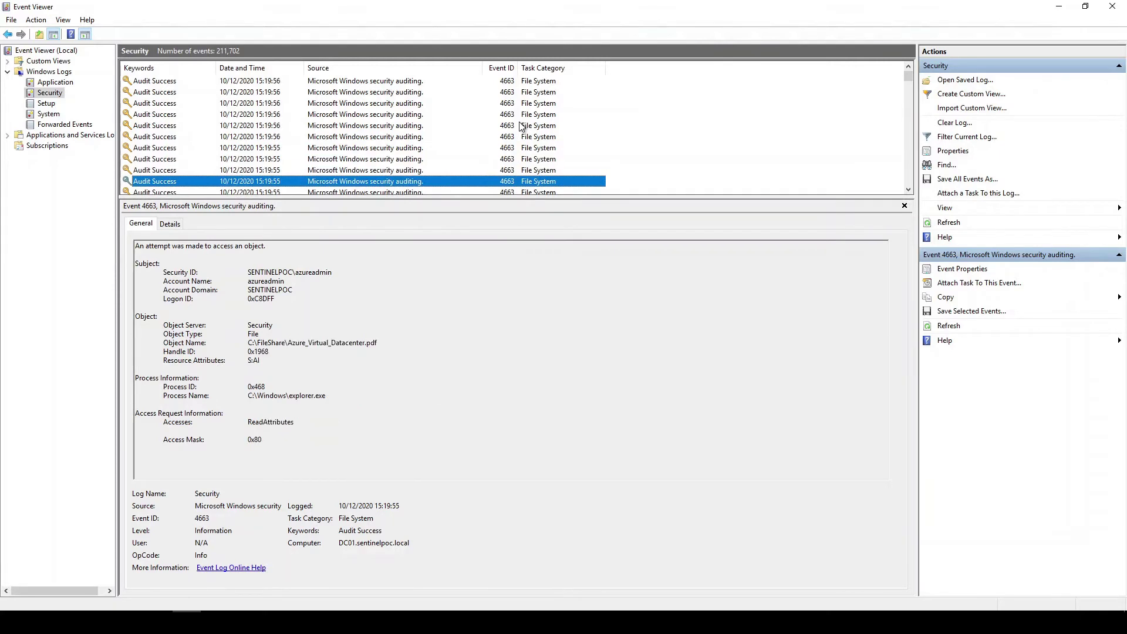
key(Down)
key(Down)
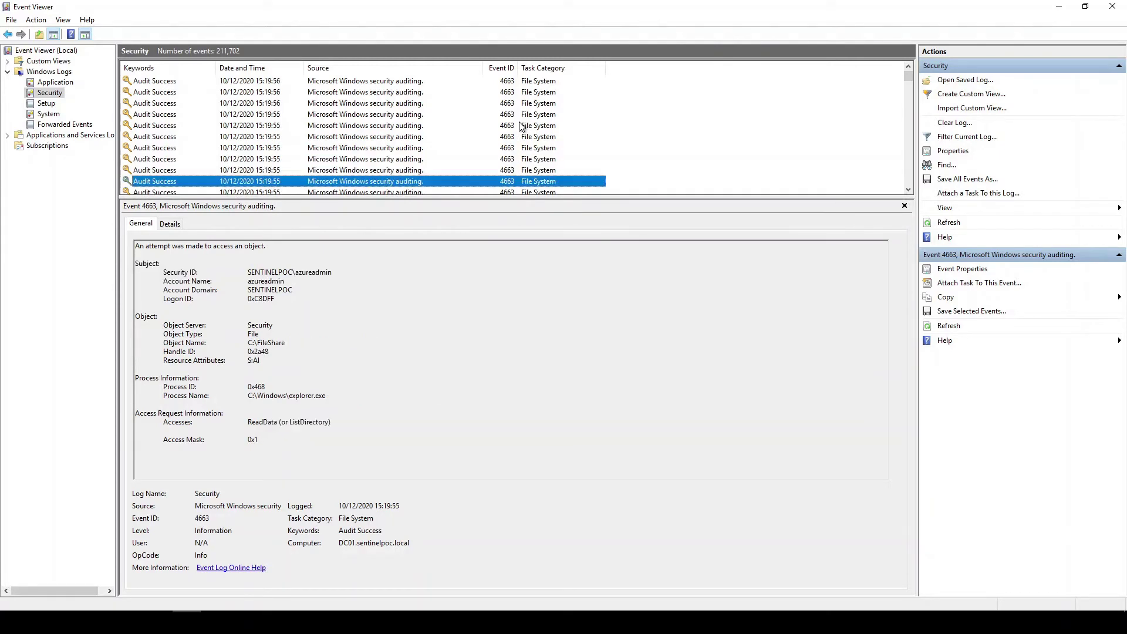
key(Down)
key(Down)
key(Down)
key(Down)
key(Down)
key(Down)
key(Down)
key(Down)
key(Down)
key(Down)
key(Down)
key(Down)
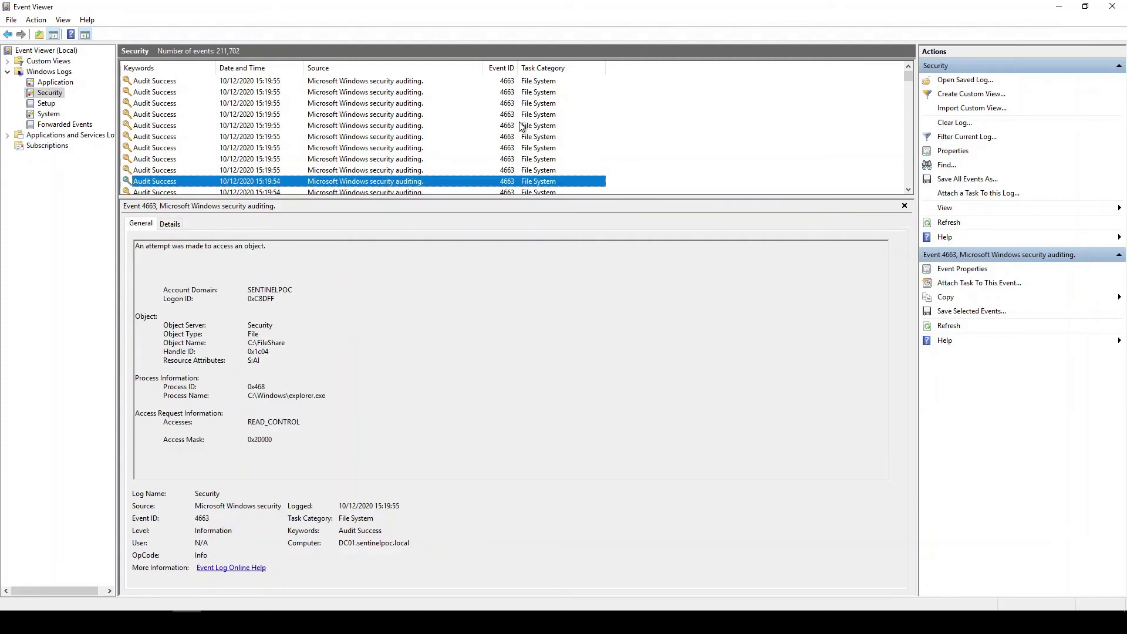
key(Down)
key(Down)
key(Down)
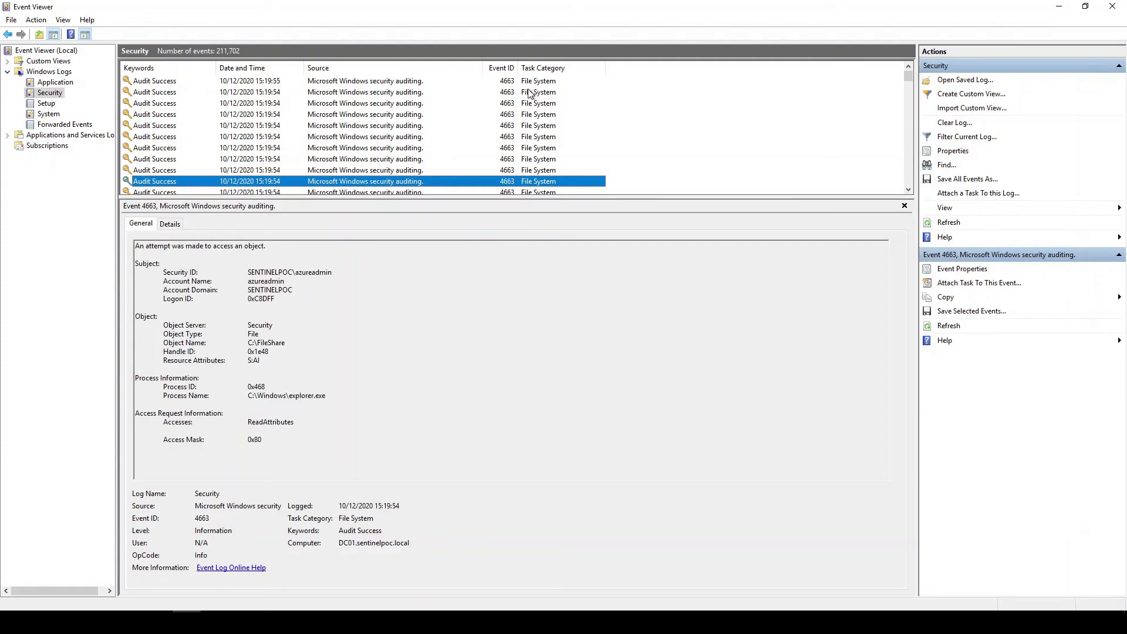
scroll(365, 164, down, 1)
scroll(455, 151, up, 2)
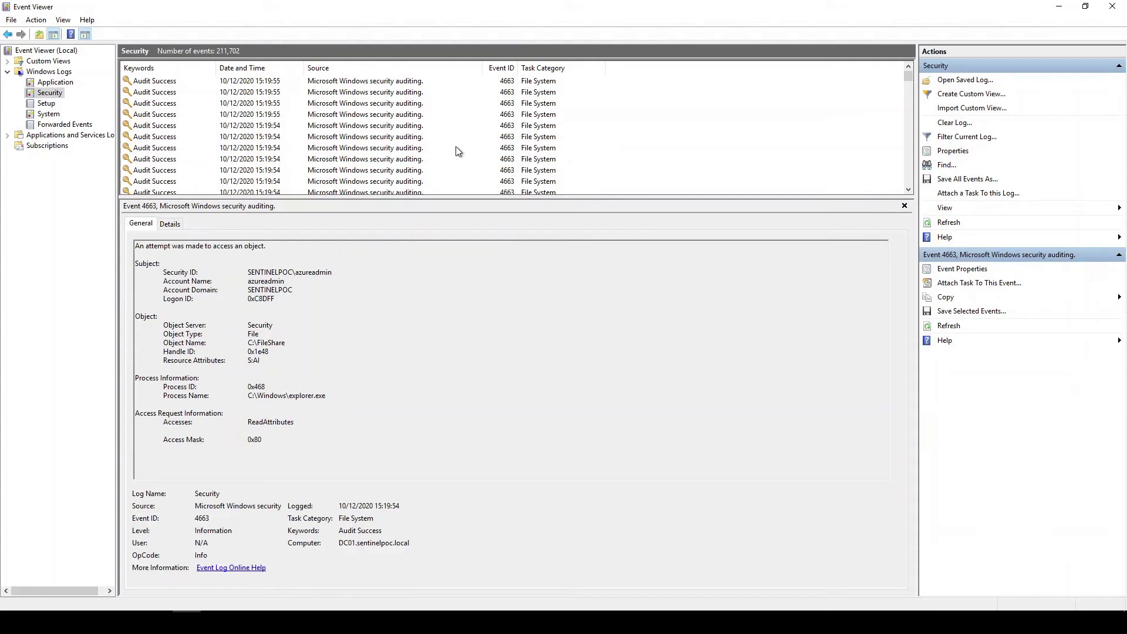
scroll(469, 139, up, 3)
click(546, 92)
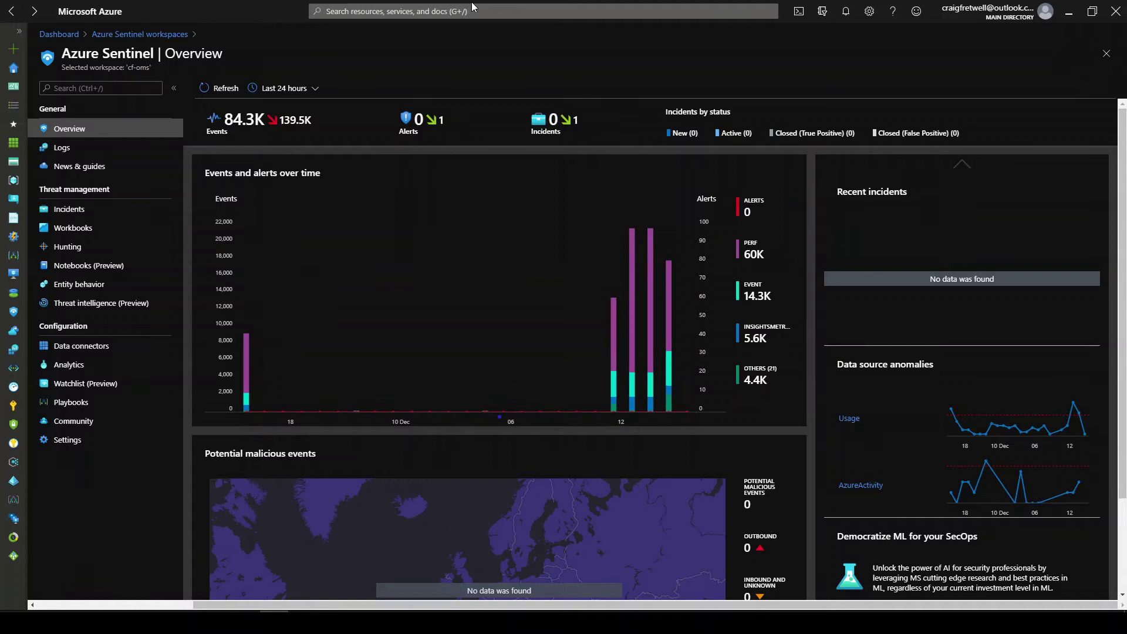
Step: Open Logs, close the sample queries gallery, and set the time range to the last 30 minutes
click(108, 149)
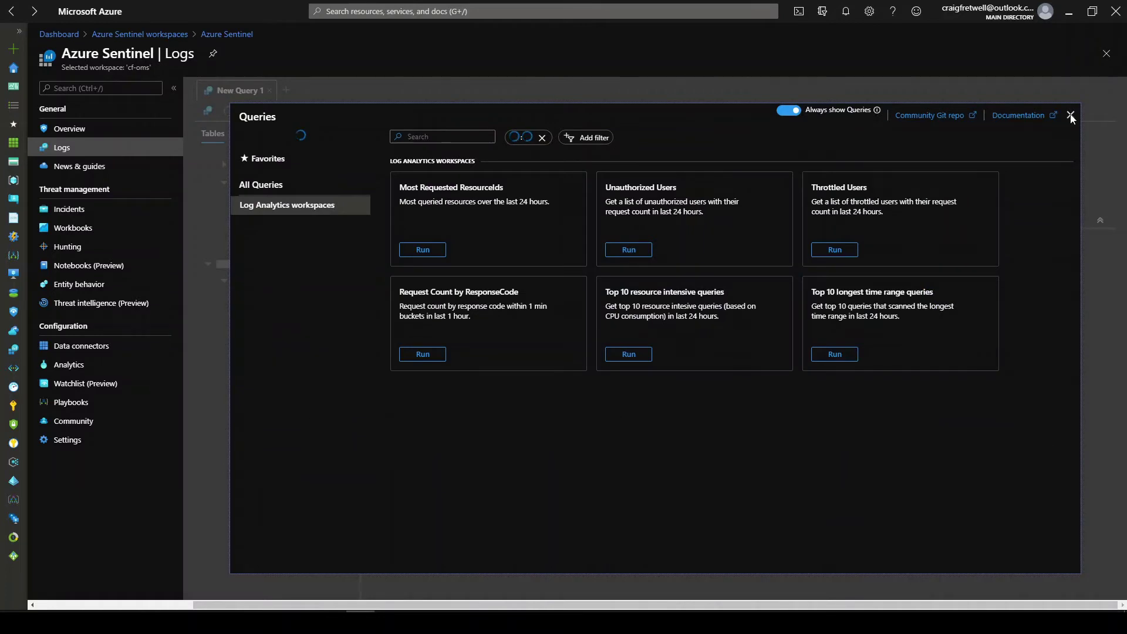
click(1070, 115)
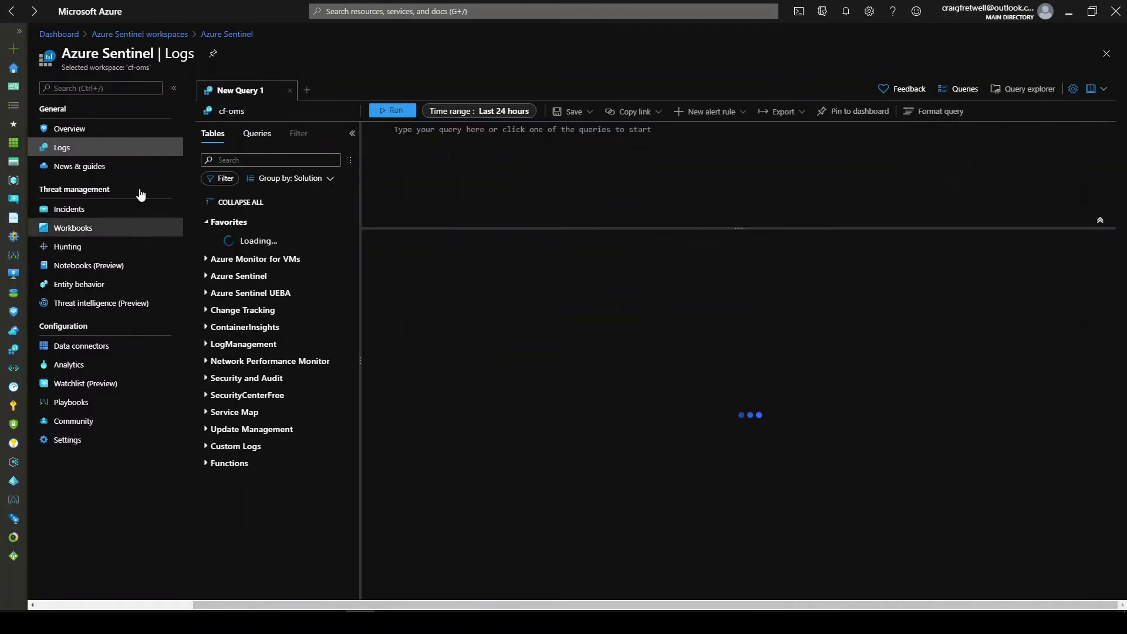
click(174, 89)
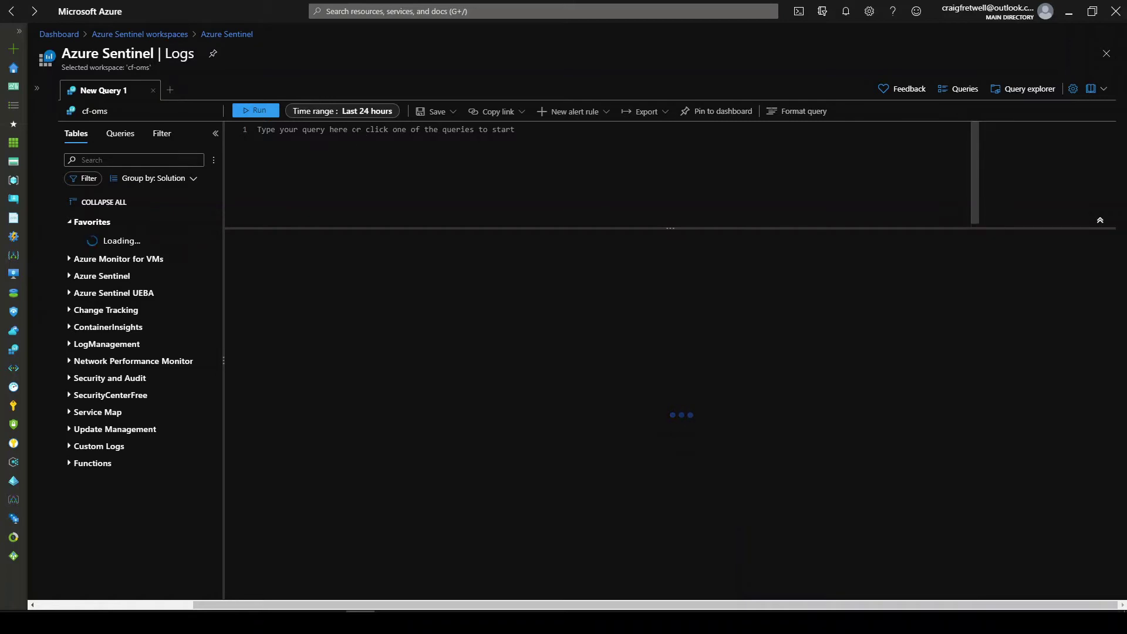
click(351, 111)
click(332, 130)
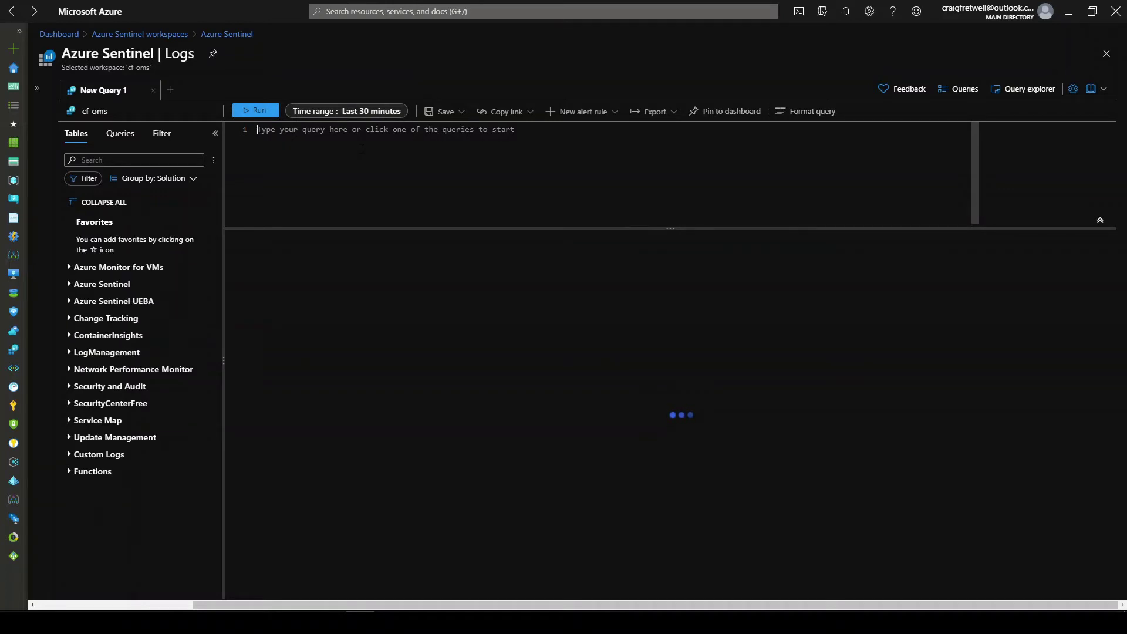
Step: Write and run 'SecurityEvent | where EventID == 4663', returning 1,253 records
text(Secu)
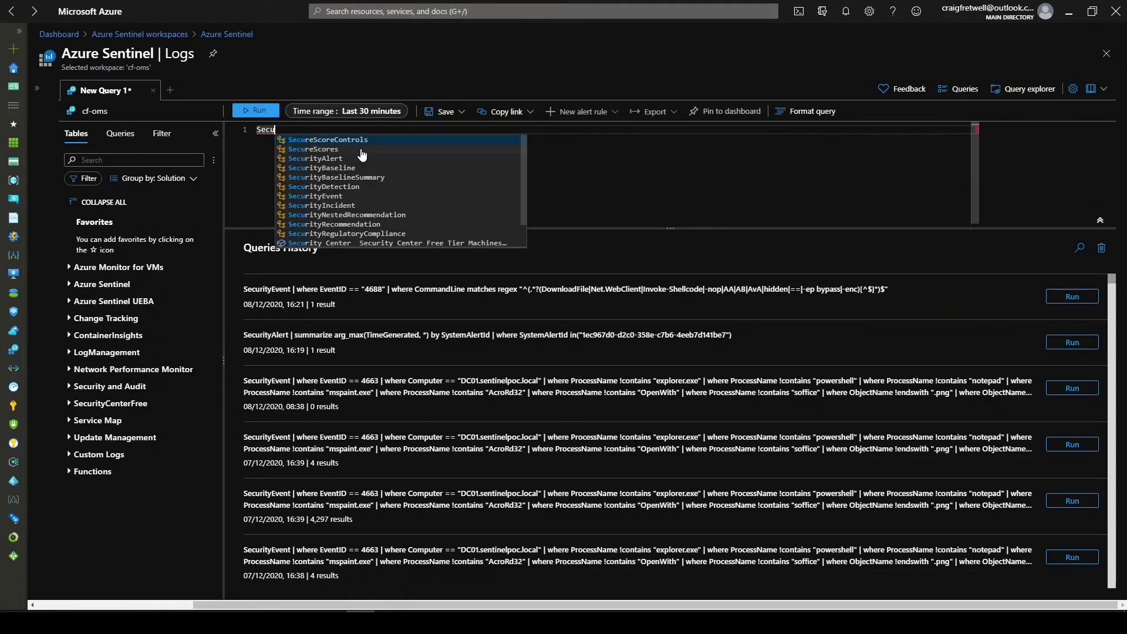
key(Escape)
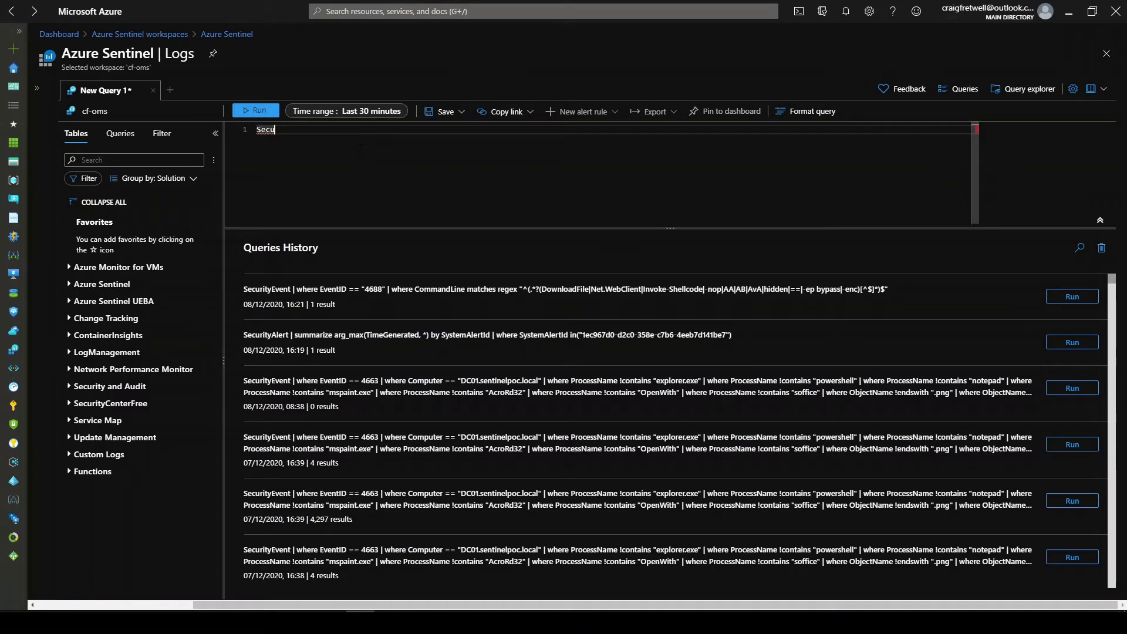
text(r)
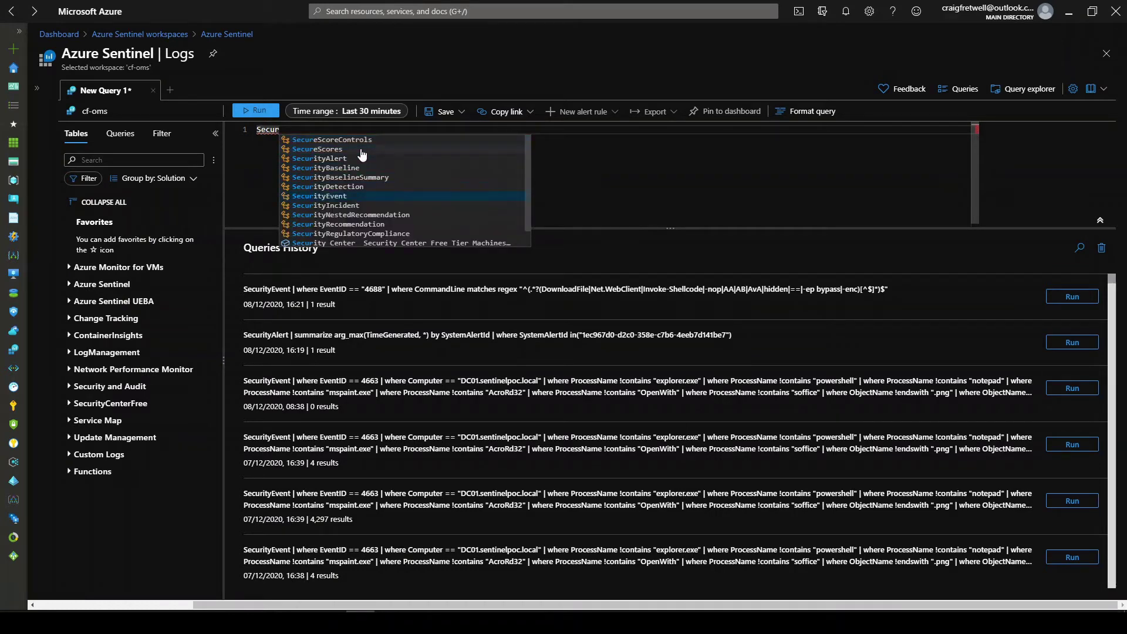
key(Return)
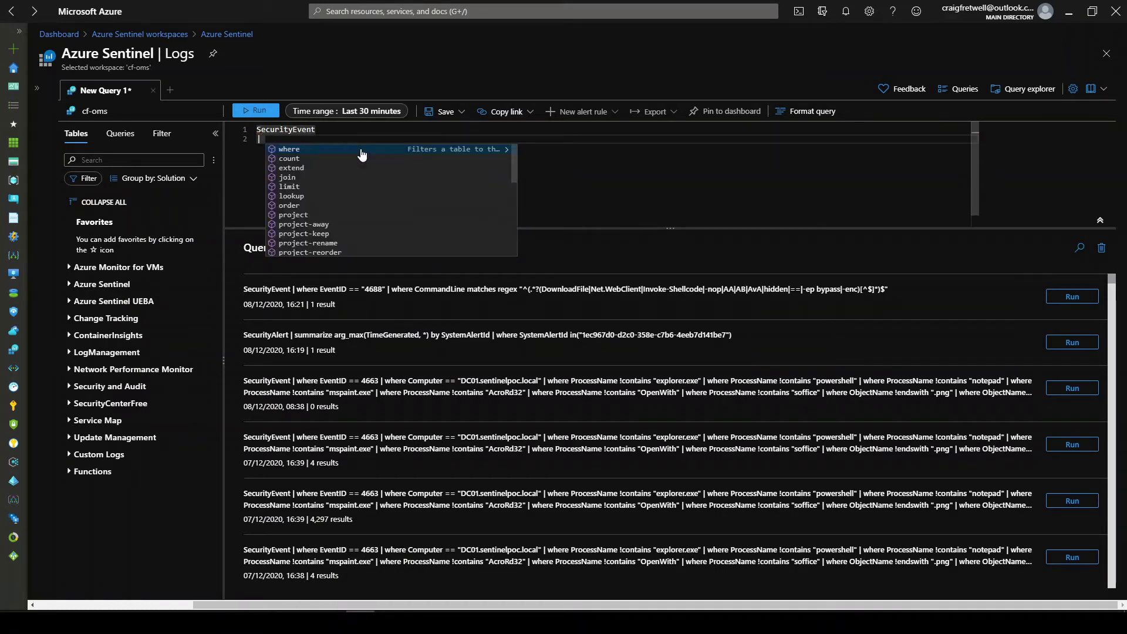
text(where EventData)
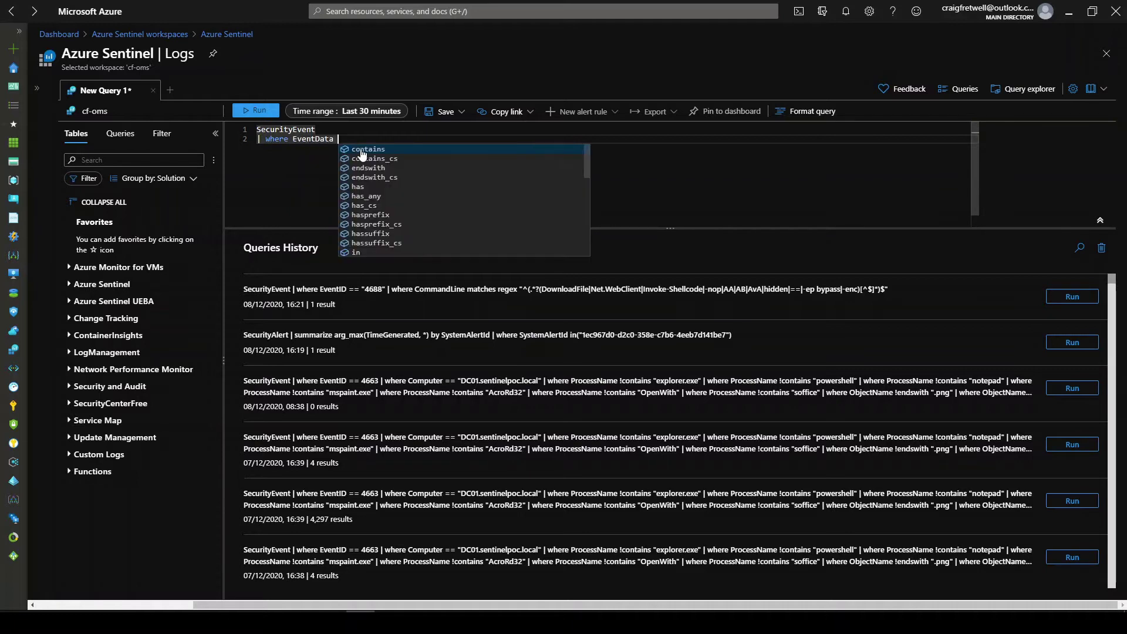
key(BackSpace)
key(BackSpace)
key(BackSpace)
key(BackSpace)
key(BackSpace)
text(ID)
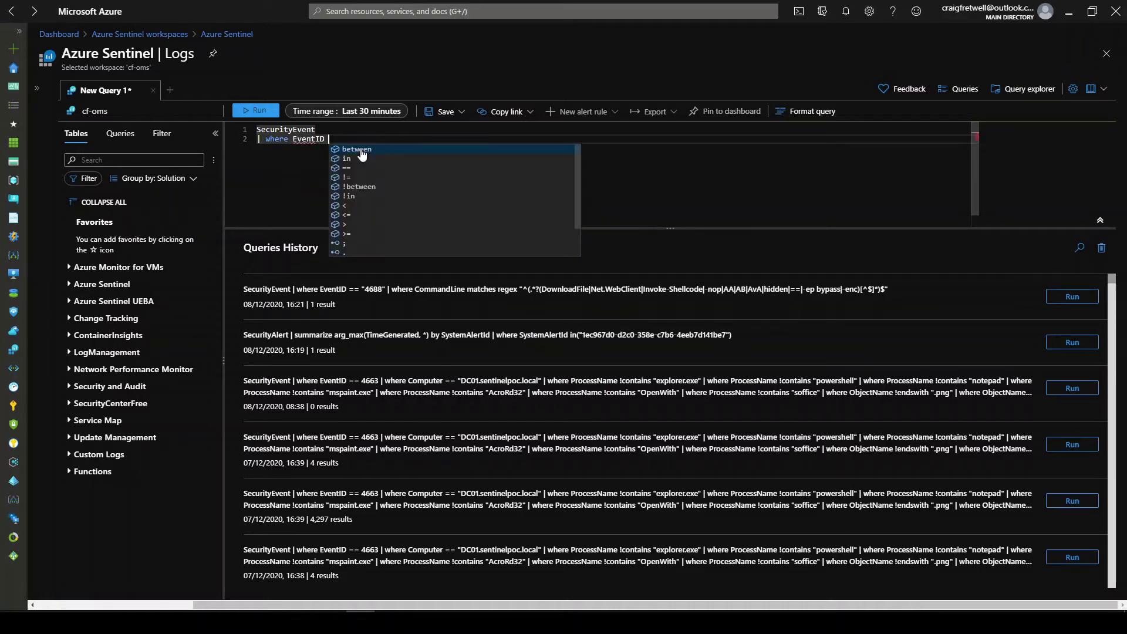
key(Escape)
text(==)
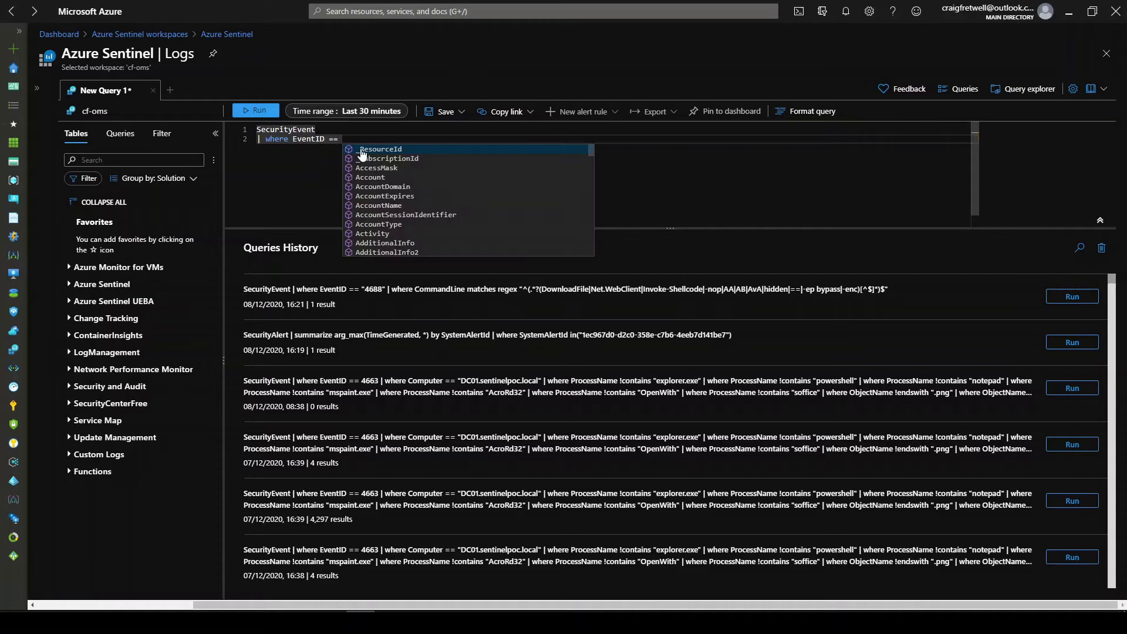
text( 4663)
key(ctrl+a)
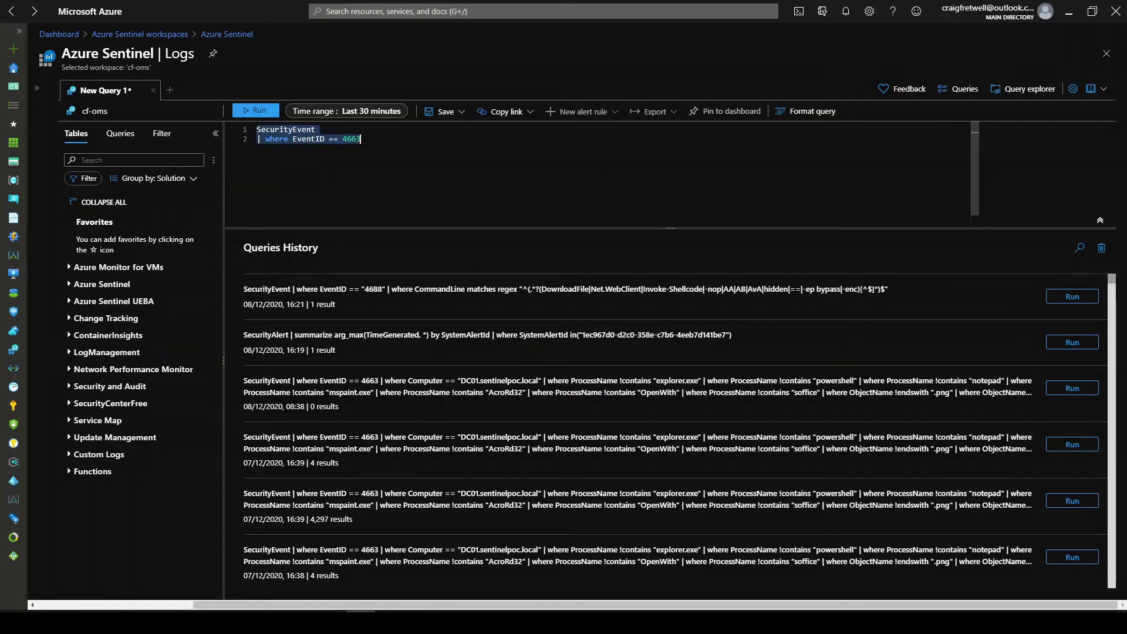
key(shift+Return)
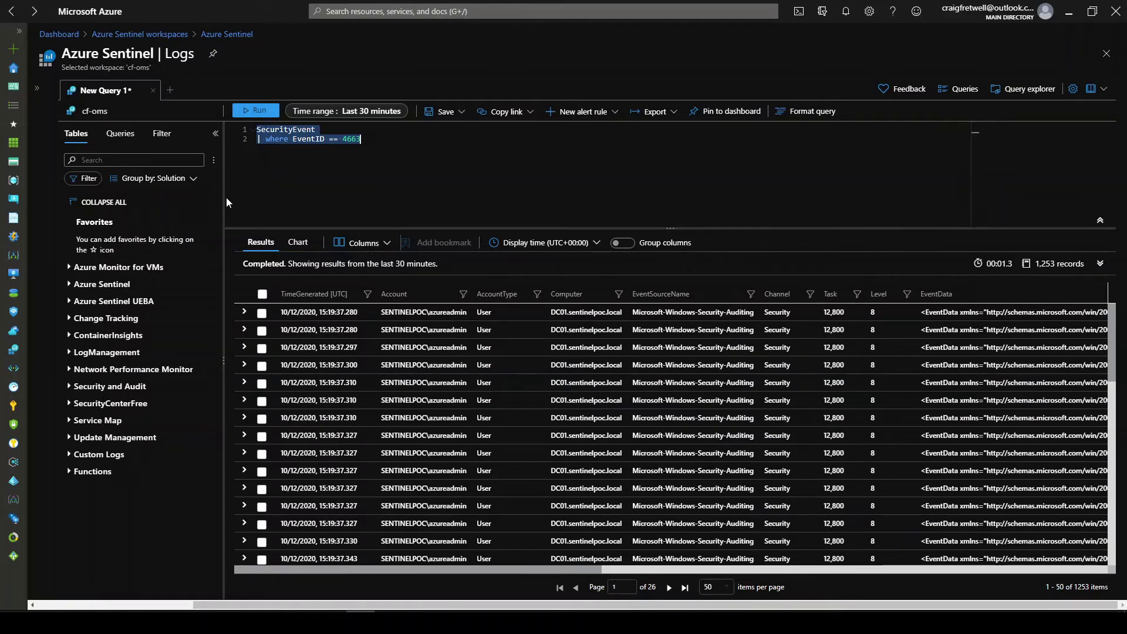
Step: Scroll the 1,253 results, add a new query line, and show each column's top values in the Filter pane
drag(227, 196, 206, 204)
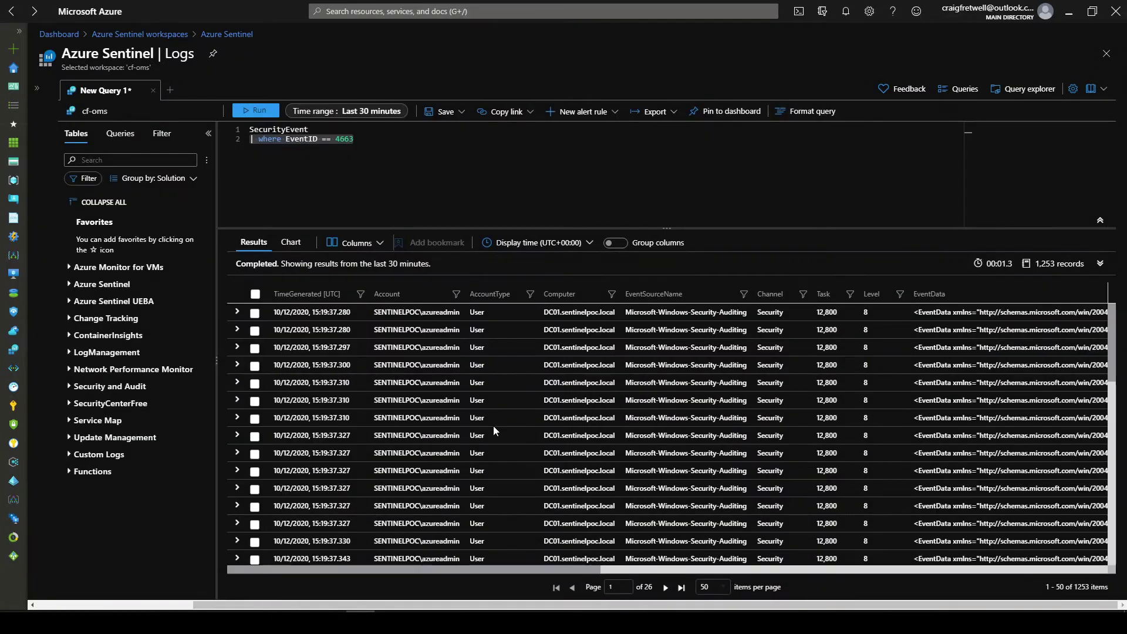
scroll(648, 360, down, 4)
scroll(648, 360, down, 3)
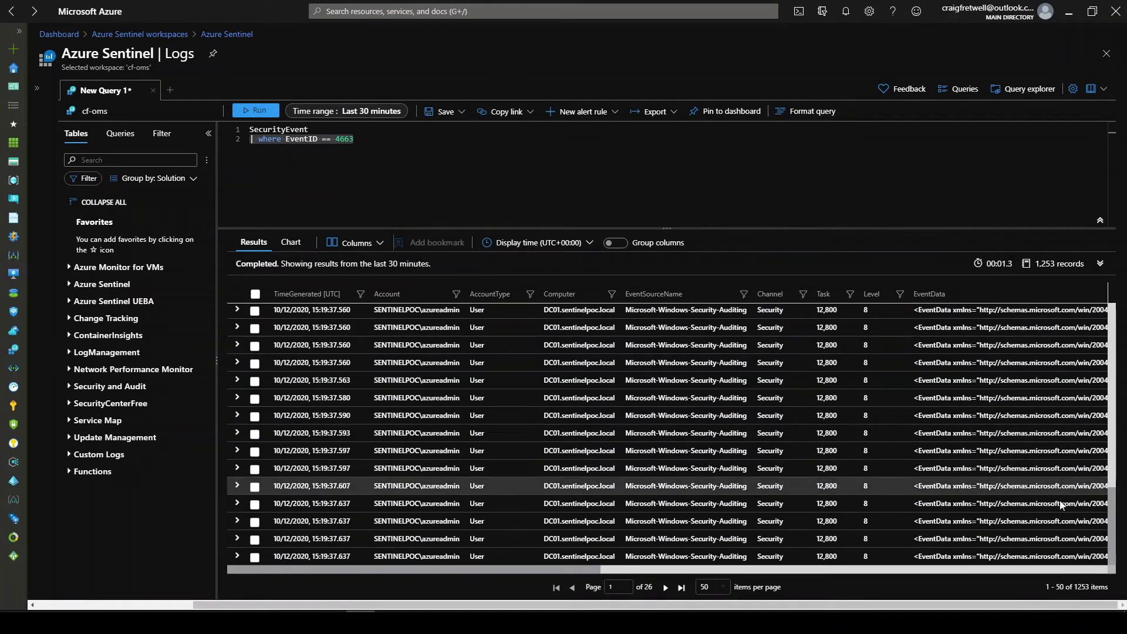
click(353, 138)
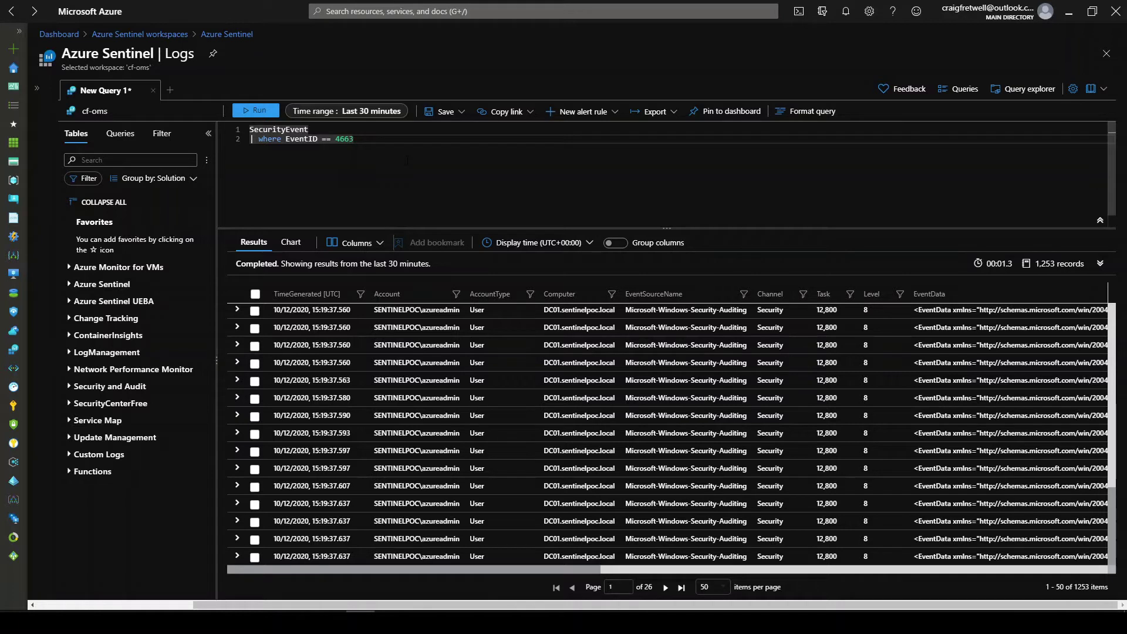
key(Return)
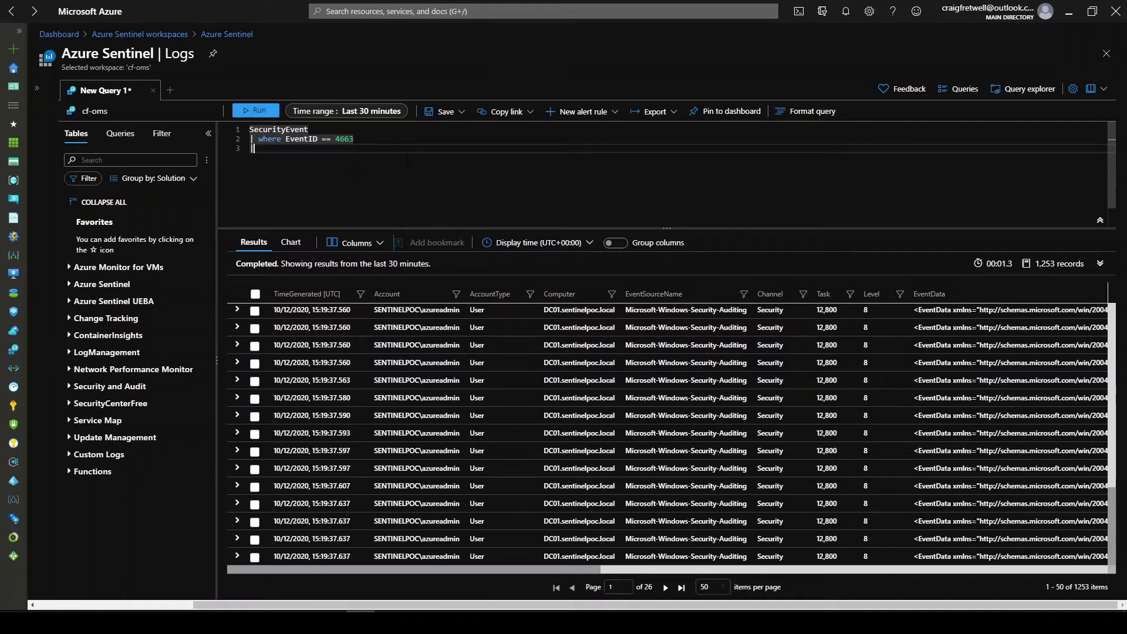
text(|)
key(BackSpace)
key(BackSpace)
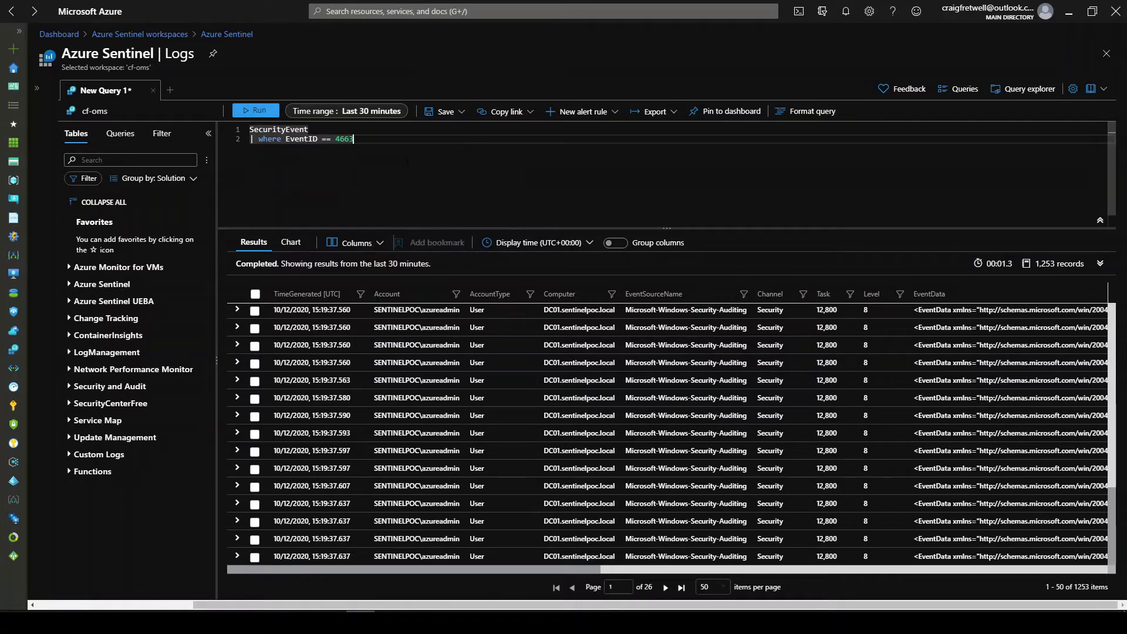
key(Return)
click(162, 133)
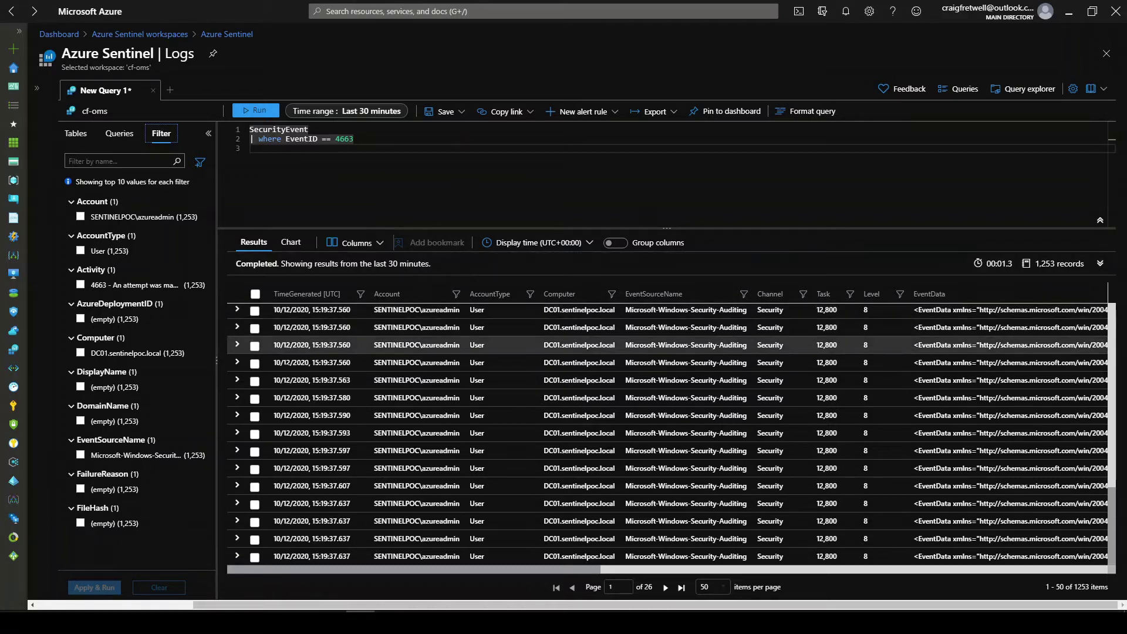
Step: Filter the query to computer DC01.sentinelpoc.local and the single listed account, then rerun it
click(81, 352)
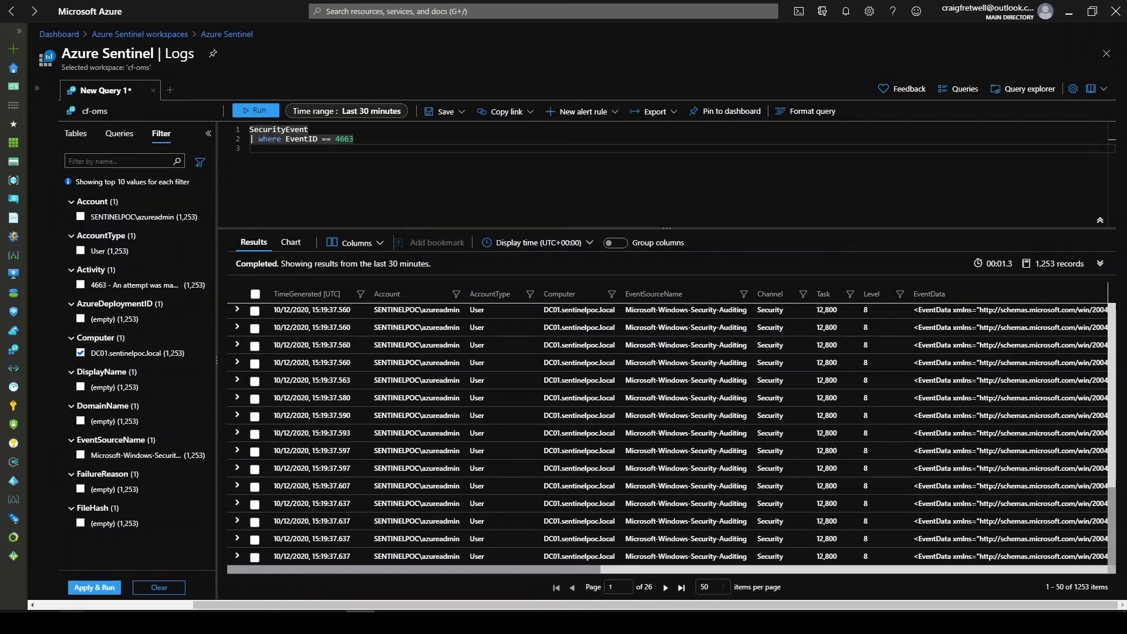
click(80, 216)
click(105, 587)
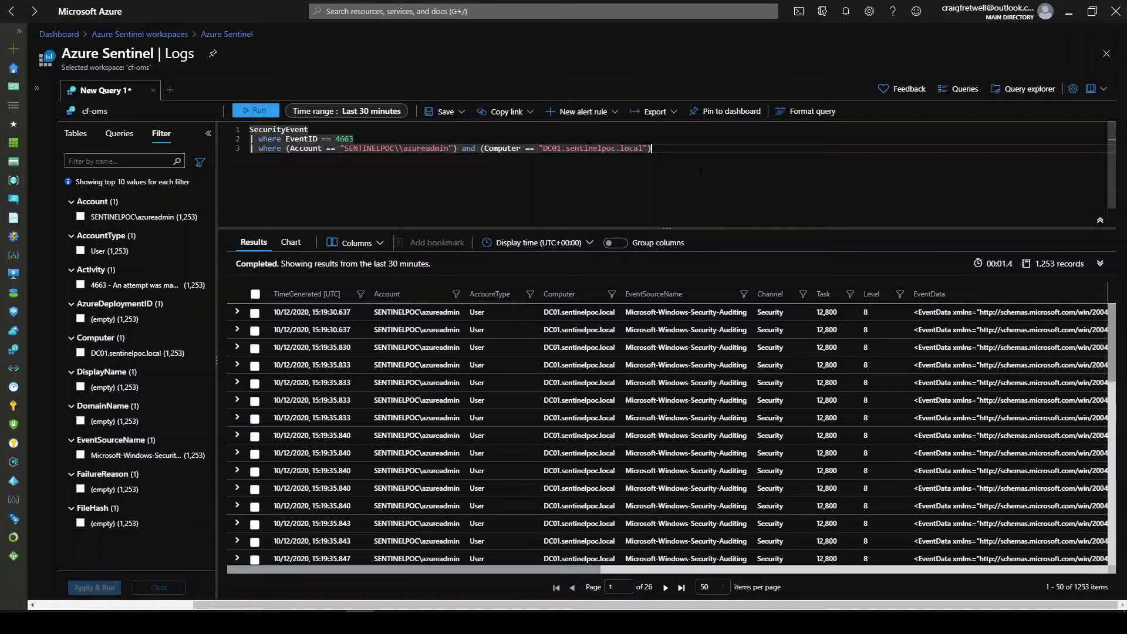
key(Return)
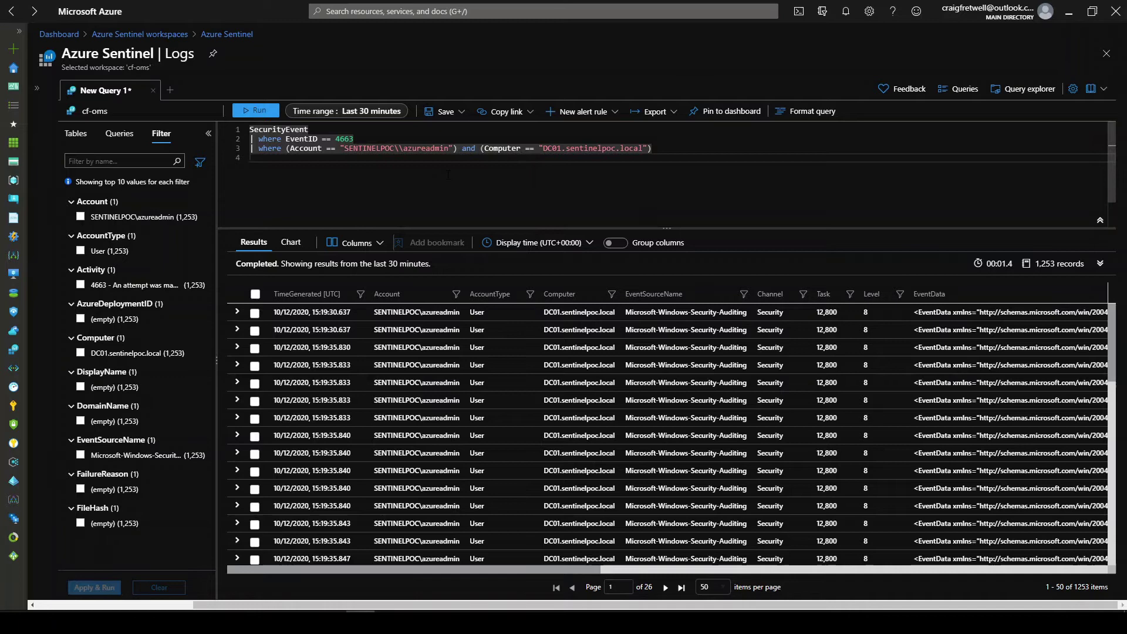
Step: Add '| where ProcessName !contains "explorer.exe"' and rerun, cutting results to 277 records
text(| where pro)
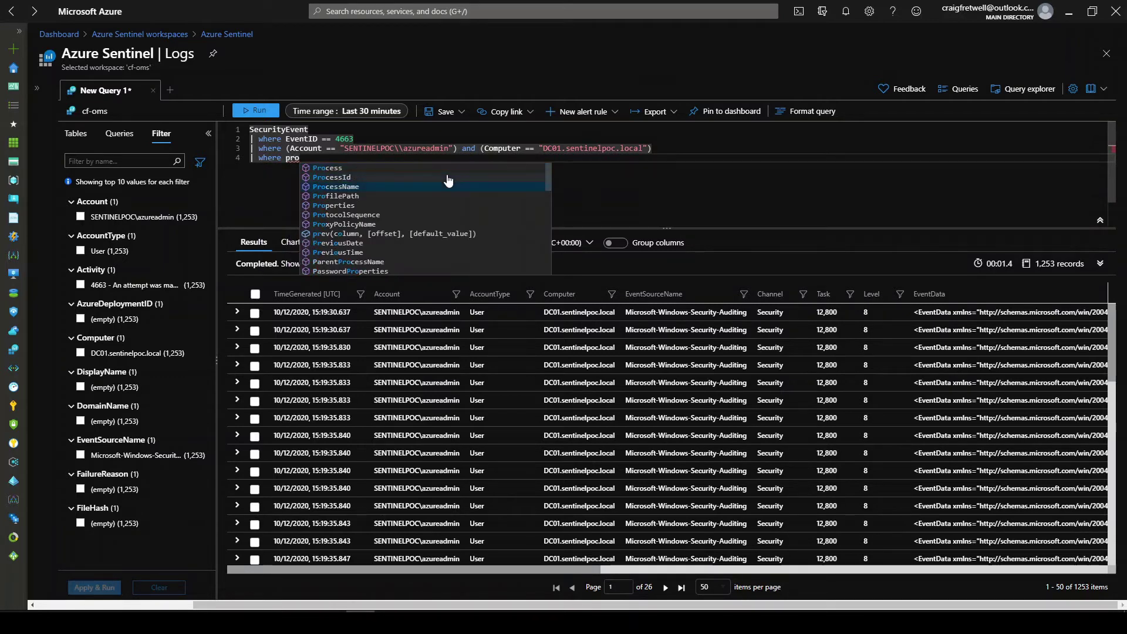
key(Tab)
text(!con)
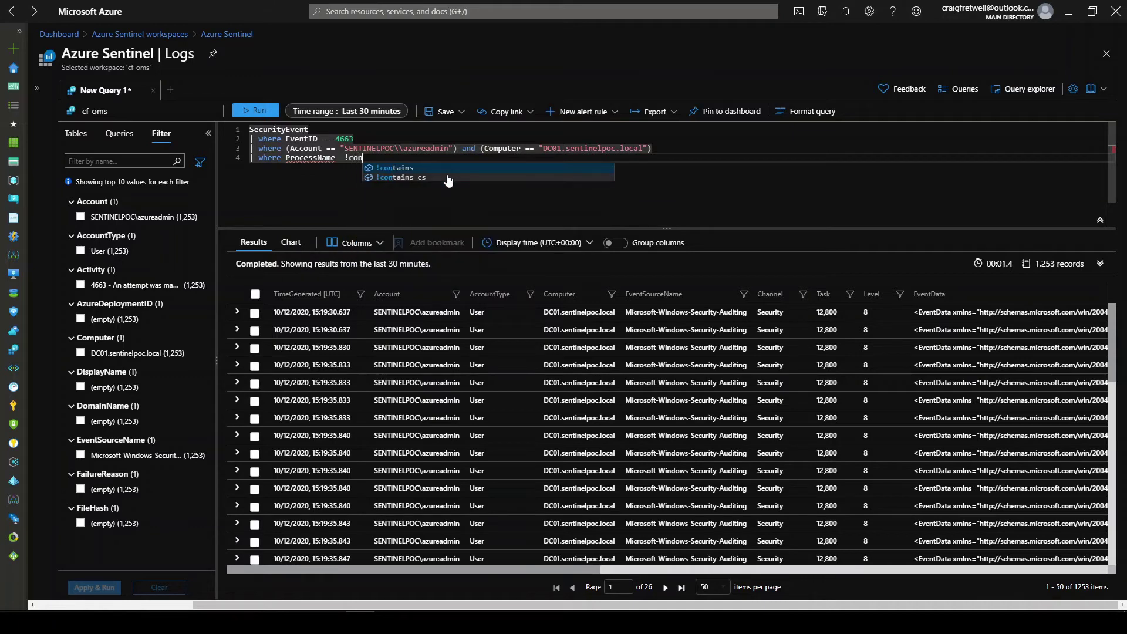
key(Tab)
text(")
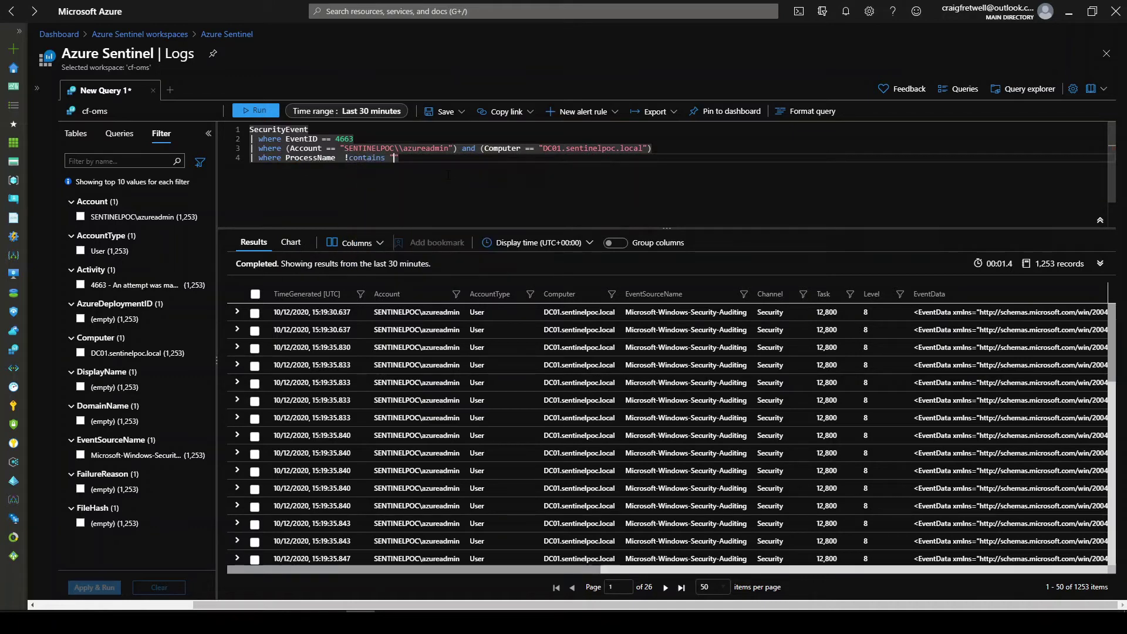
text(explorer.exe")
key(shift+Return)
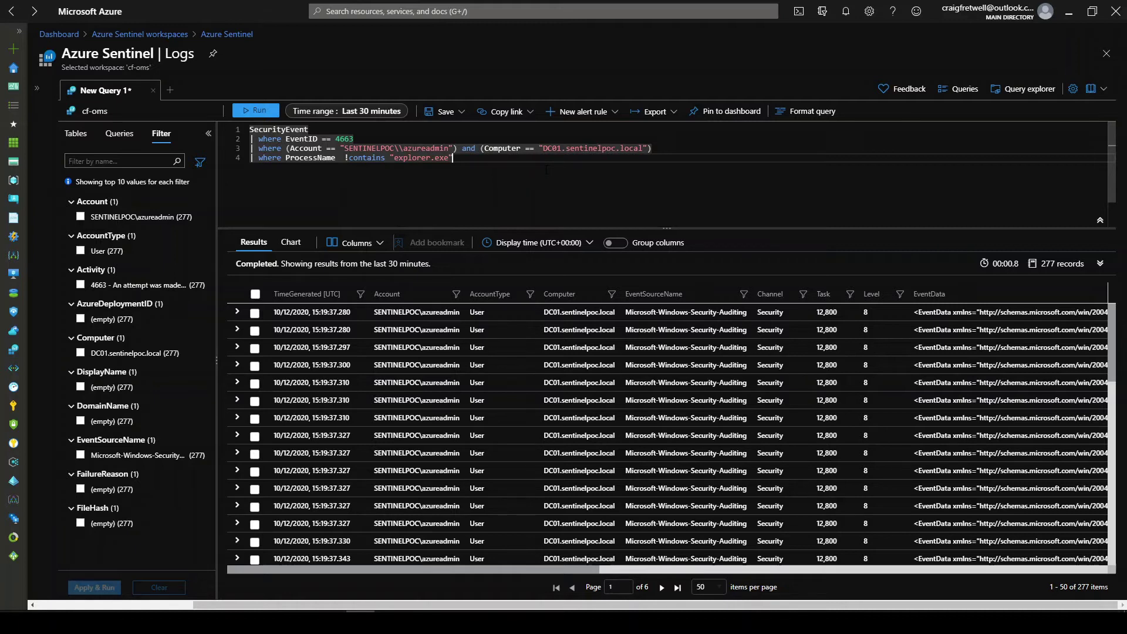
key(Return)
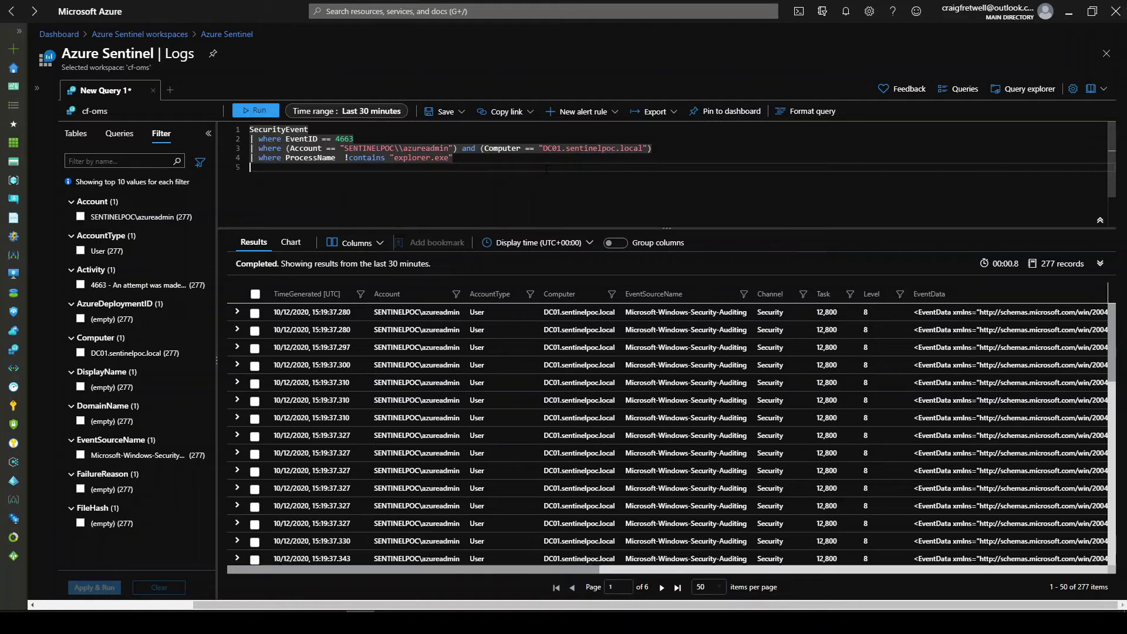
Step: Add an exclusion line '| where ProcessName !contains "notepad.exe"'
text(| wjere)
key(BackSpace)
key(BackSpace)
key(BackSpace)
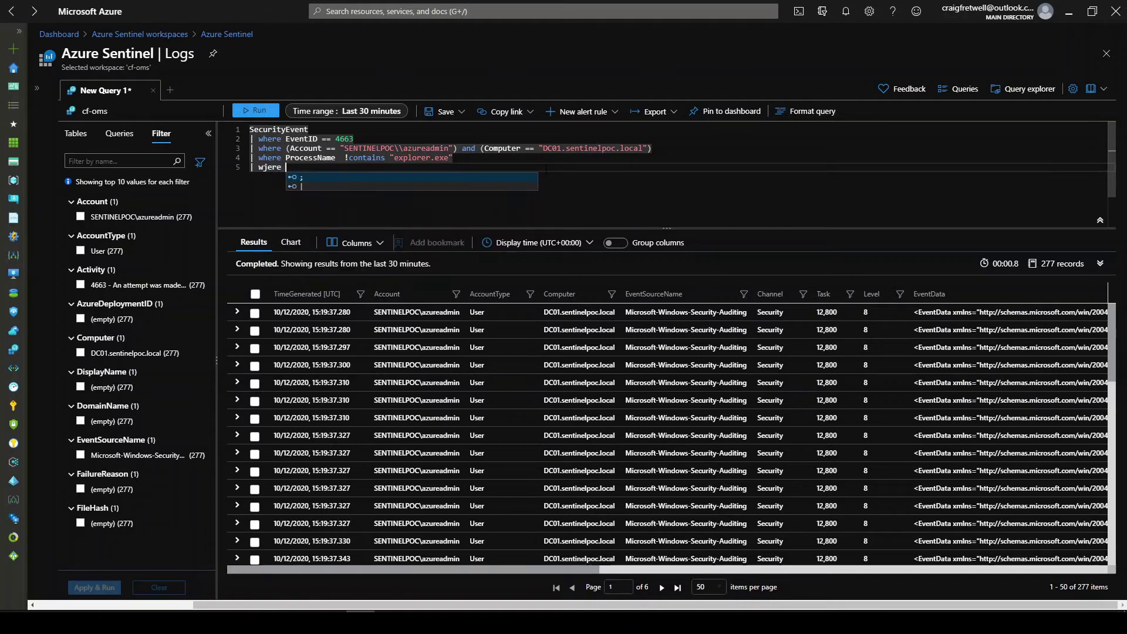
text(here )
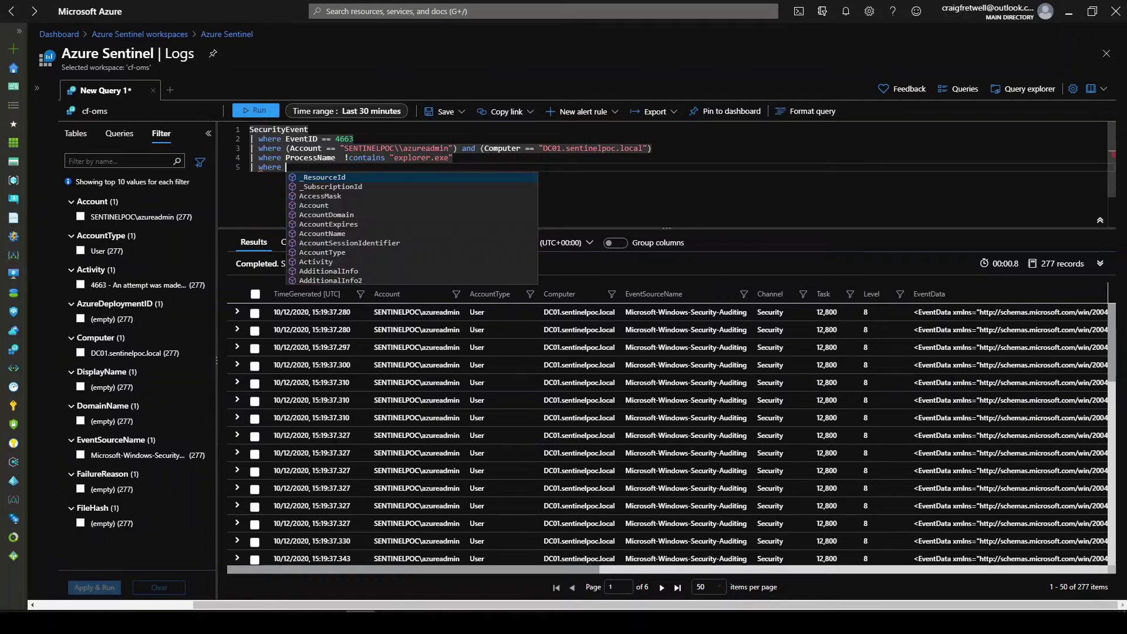
text(Pro)
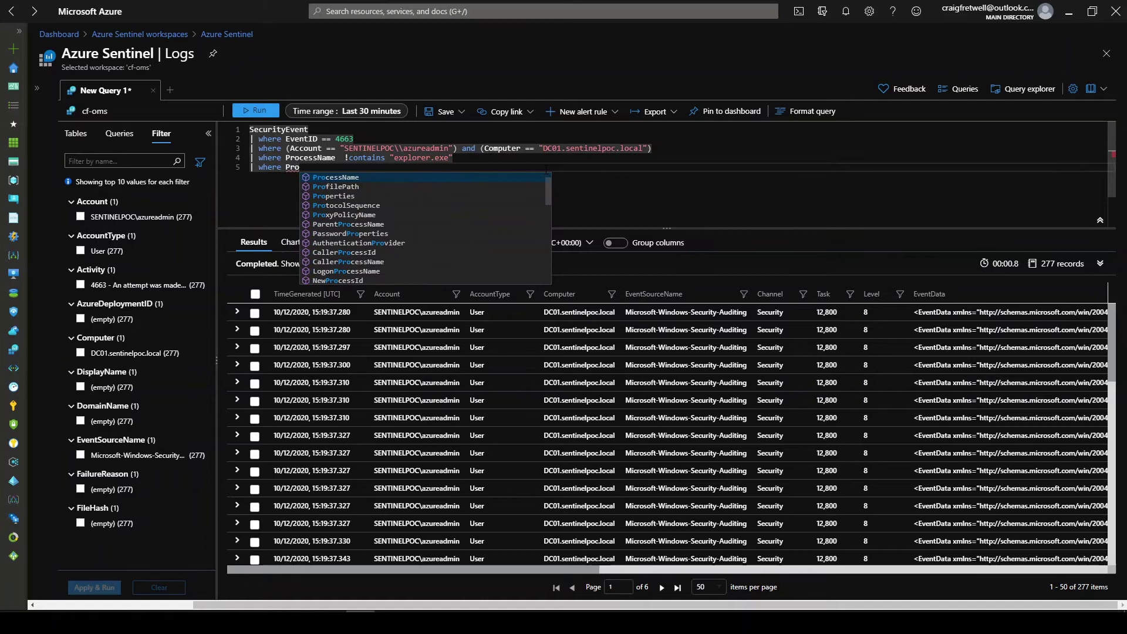
key(Tab)
text(!c)
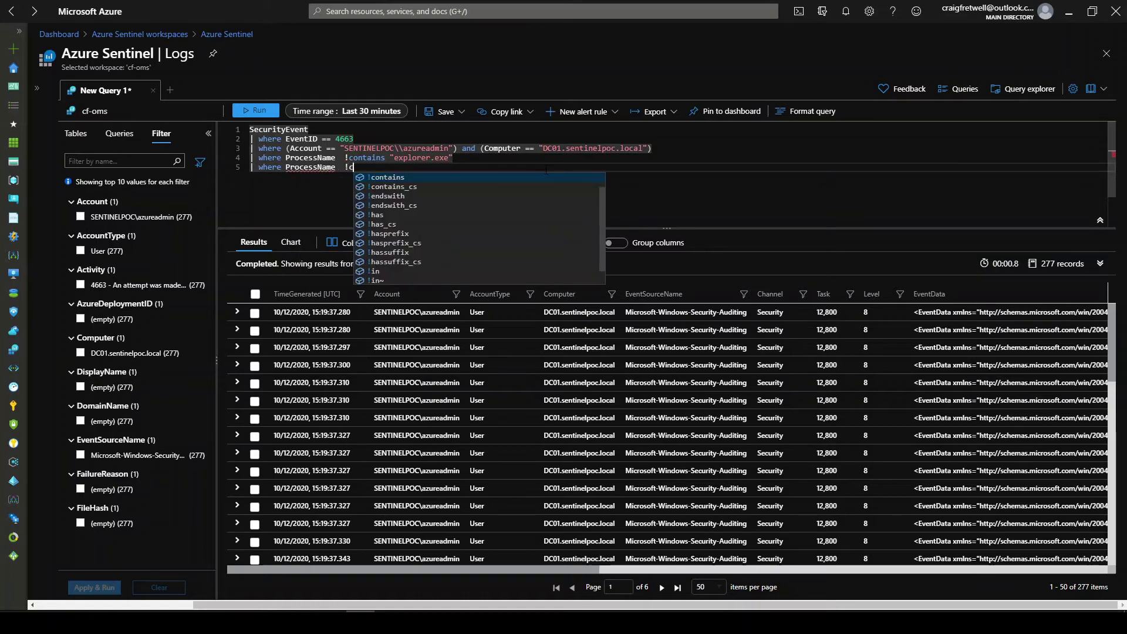
key(Tab)
text(")
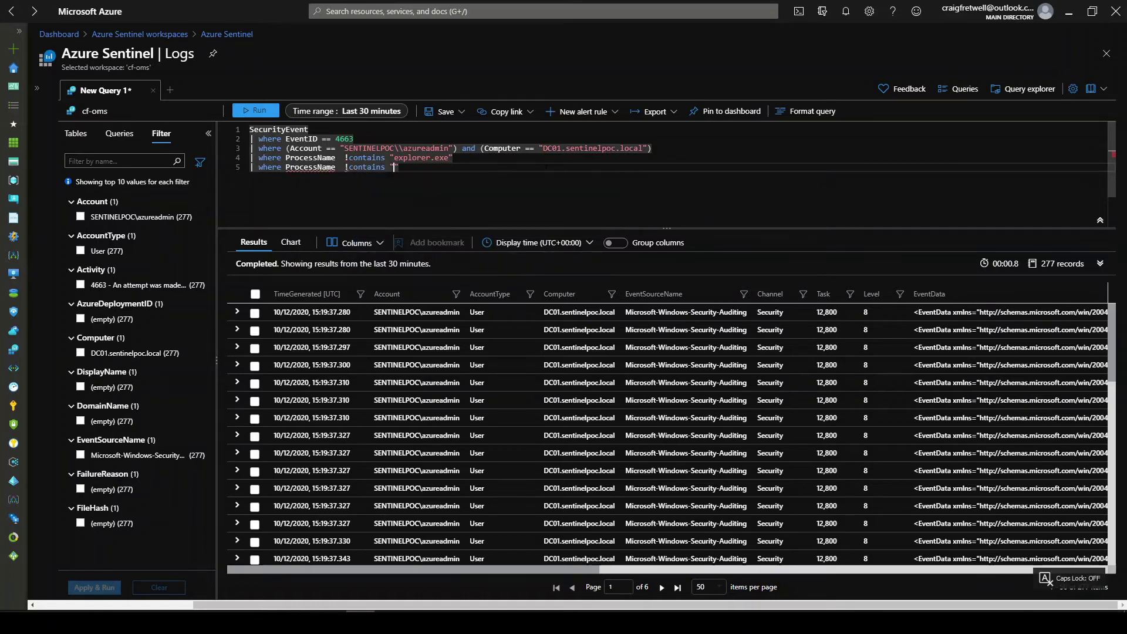
text(notepad)
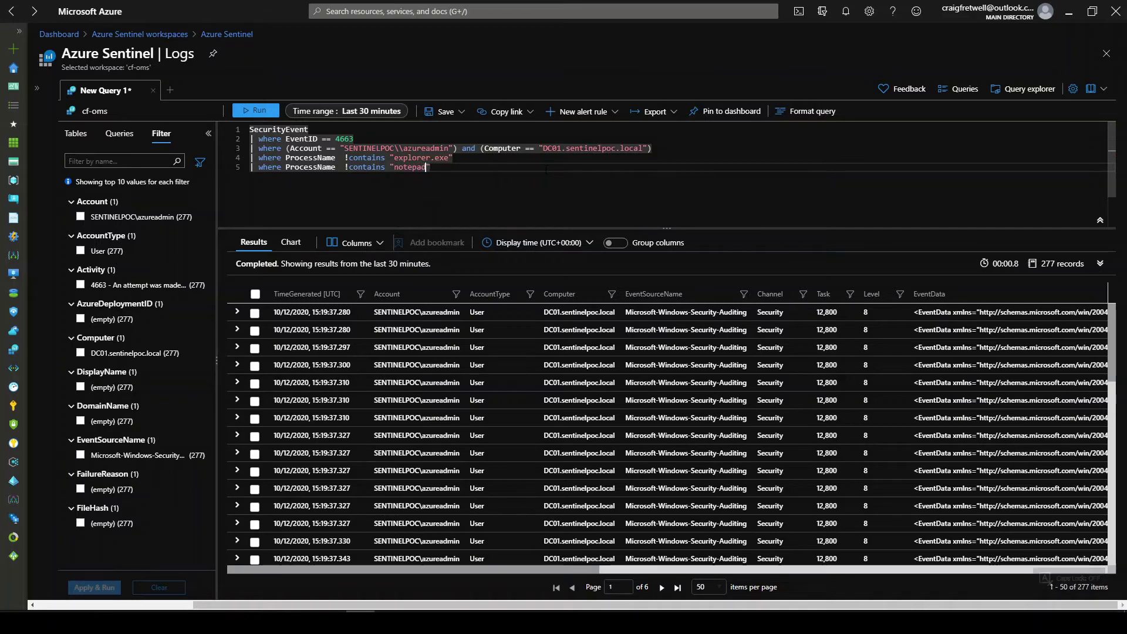
text(.exe)
Step: Duplicate the notepad line and change the copy to exclude mspaint.exe
key(Home)
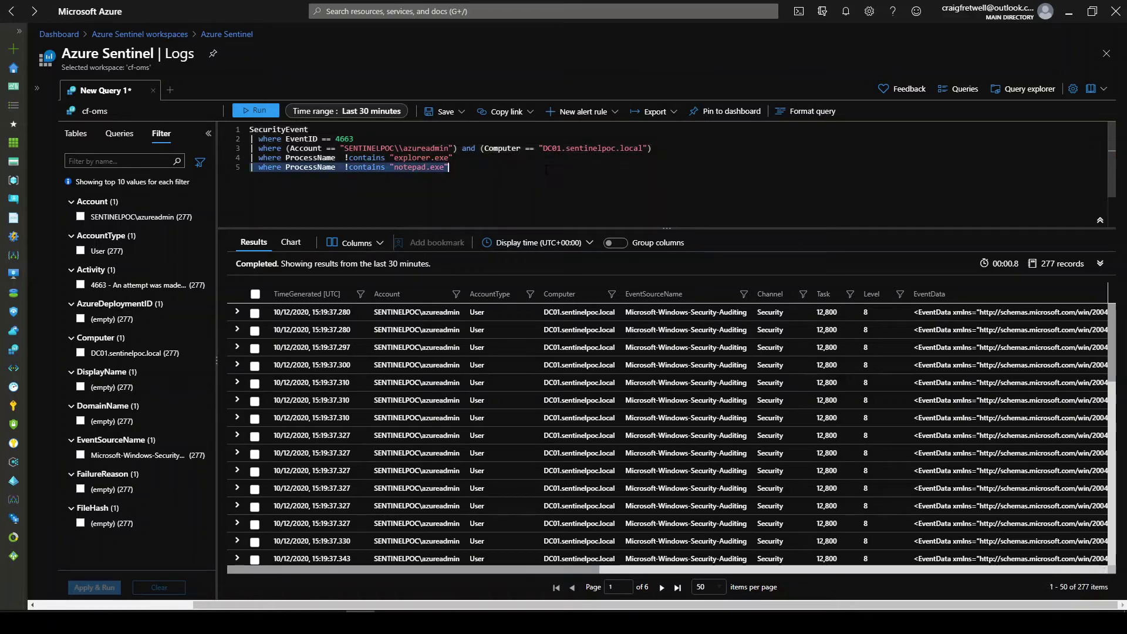
key(End)
key(Return)
text(| where ProcessName  !contains "notepad.exe")
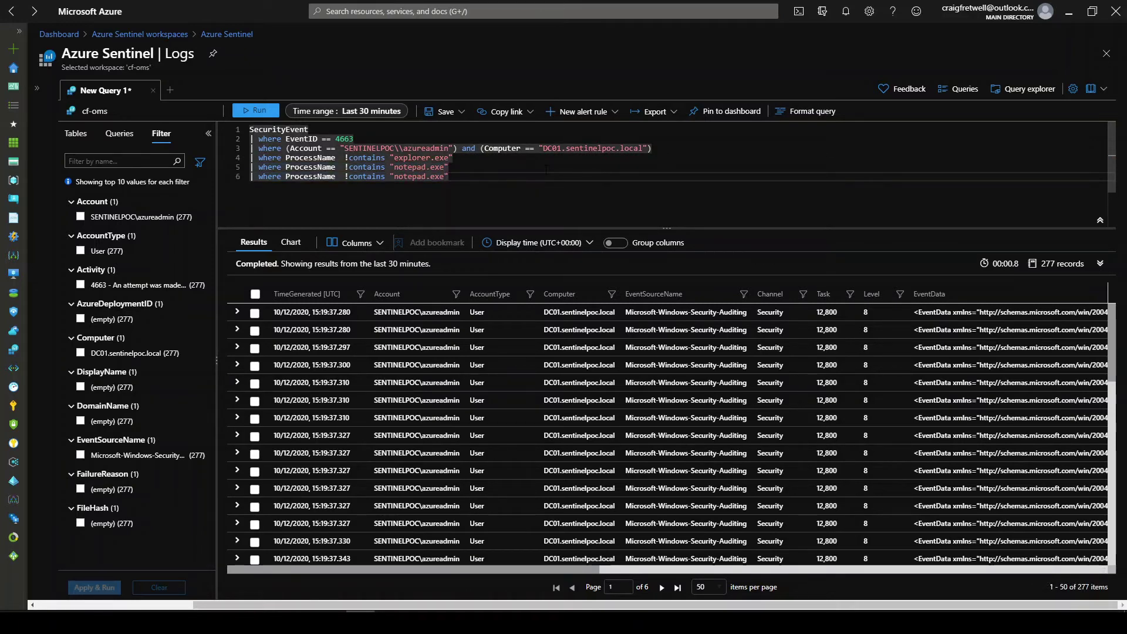
key(Left)
key(shift+Left)
key(shift+Left)
key(shift+Left)
key(shift+Left)
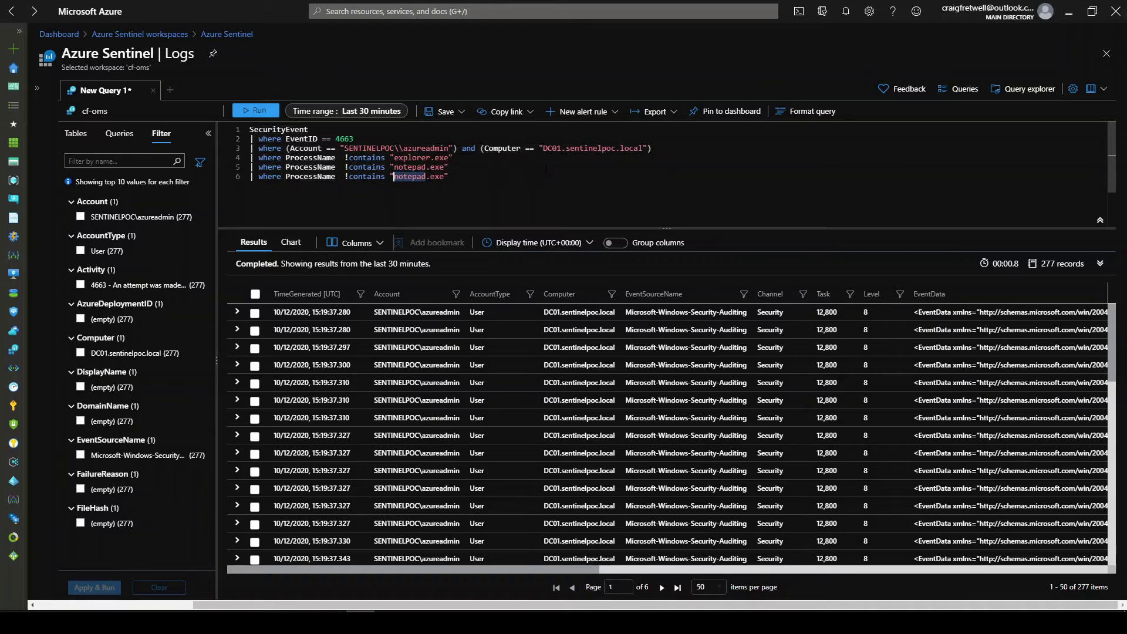
text(mspaint)
Step: Copy the mspaint exclusion line below and change it to exclude AcroRd32
key(End)
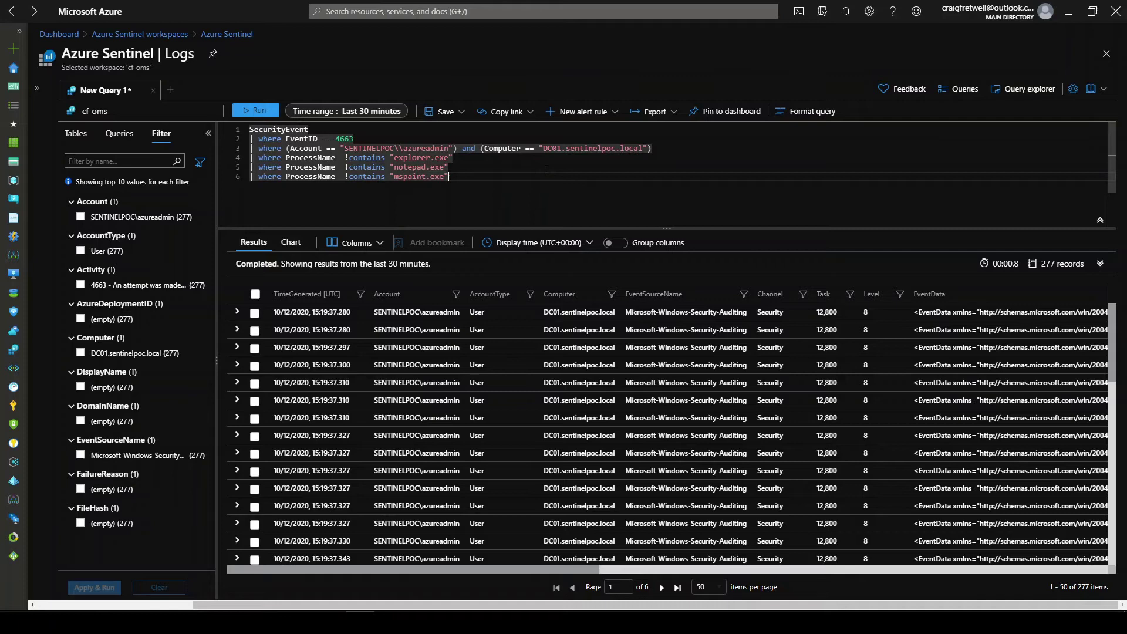
key(shift+Home)
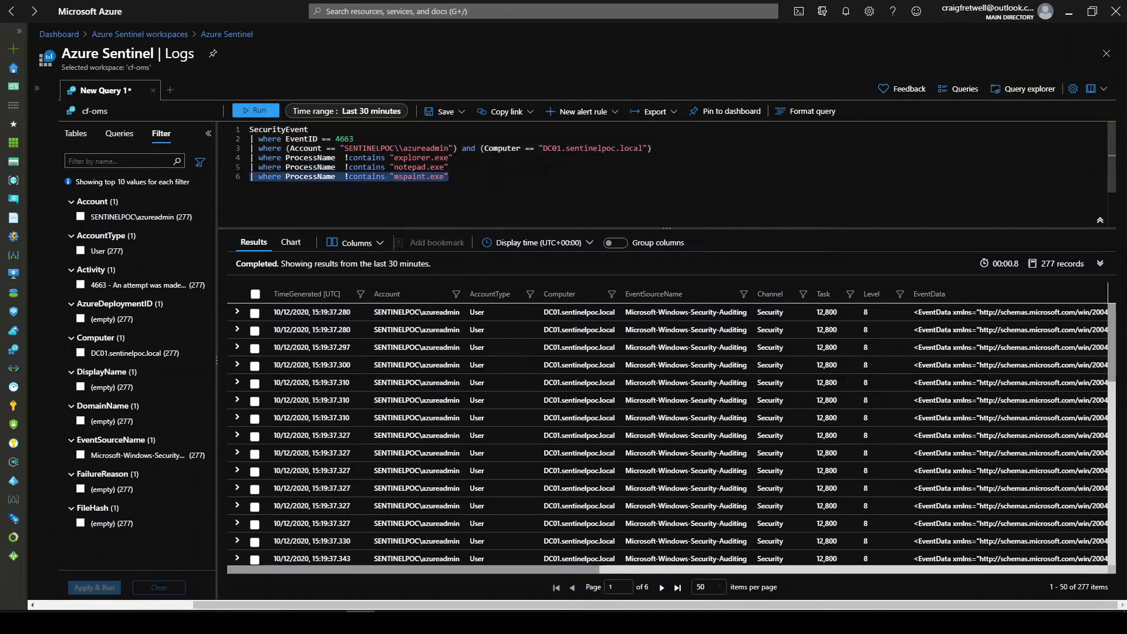
key(ctrl+c)
key(End)
key(Return)
key(ctrl+v)
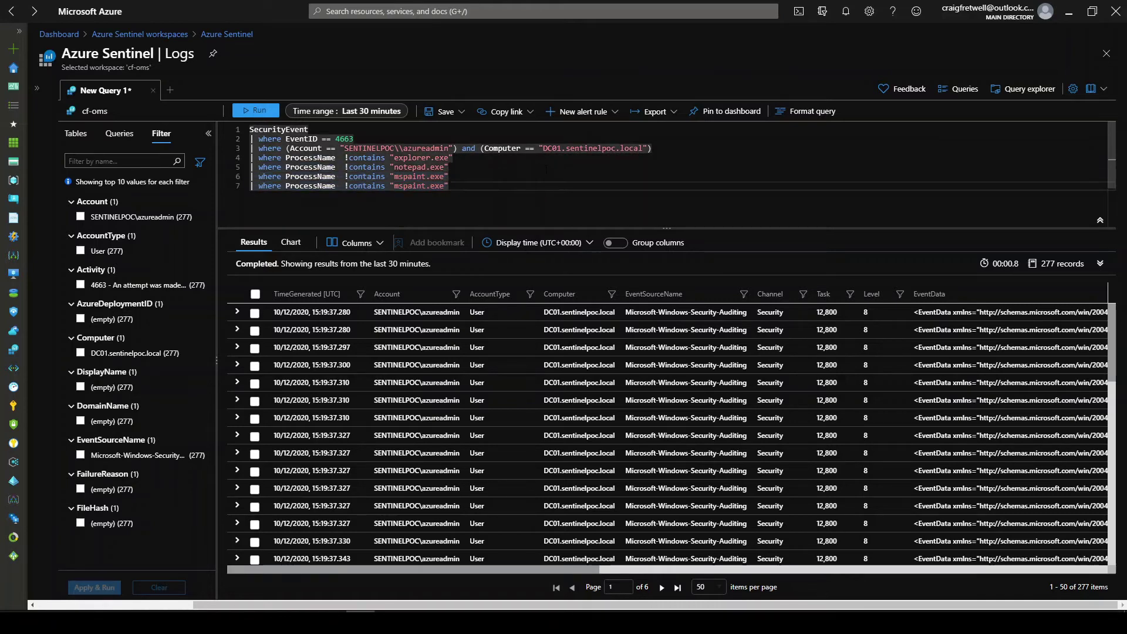
key(Left)
key(BackSpace)
key(BackSpace)
key(BackSpace)
key(BackSpace)
key(BackSpace)
key(BackSpace)
key(BackSpace)
key(BackSpace)
key(BackSpace)
key(BackSpace)
key(BackSpace)
text(AcroRd32)
Step: Add OpenWith and soffice exclusion lines and rerun the query, leaving 53 records
key(End)
key(Return)
key(ctrl+v)
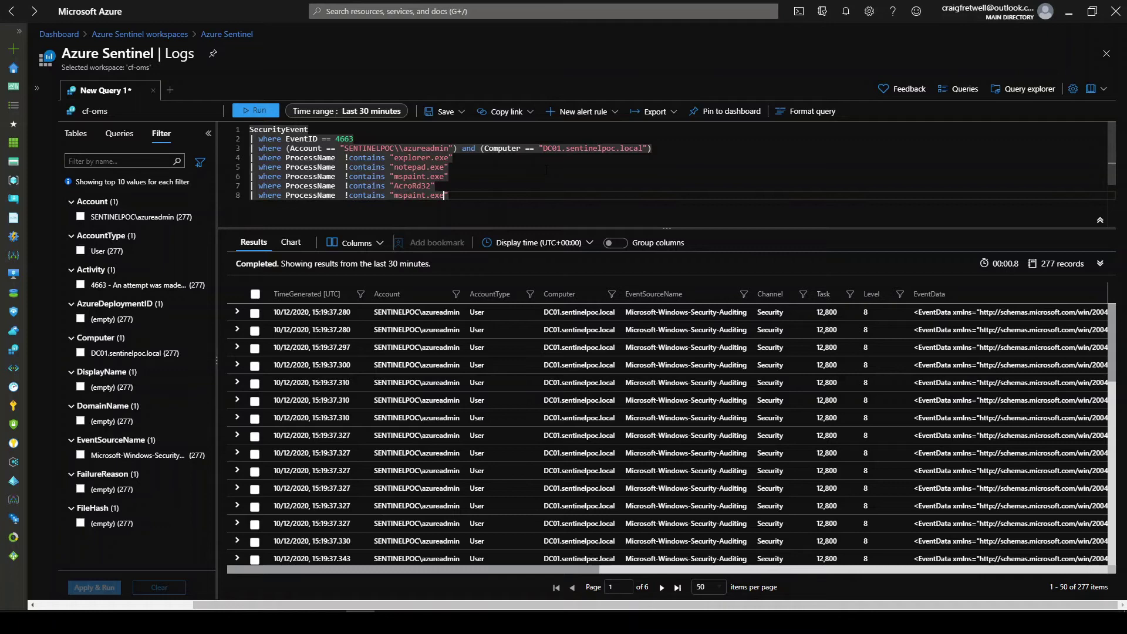
key(shift+Left)
key(shift+Left)
key(shift+Left)
key(shift+Left)
key(shift+Left)
key(shift+Left)
key(shift+Left)
key(shift+Left)
key(shift+Left)
key(shift+Left)
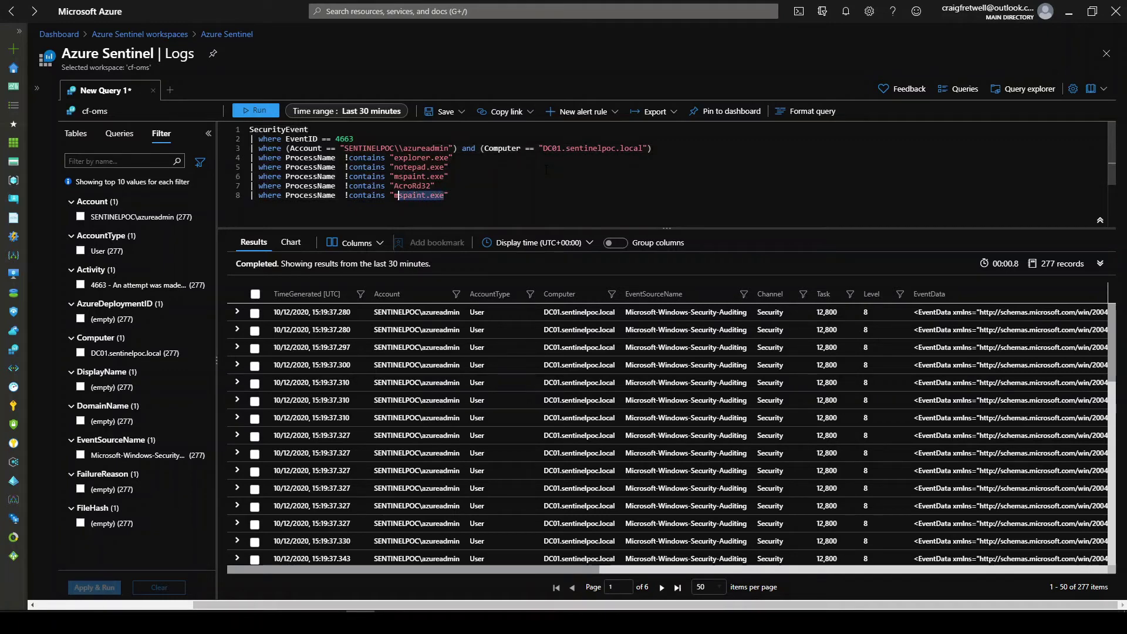
text(C)
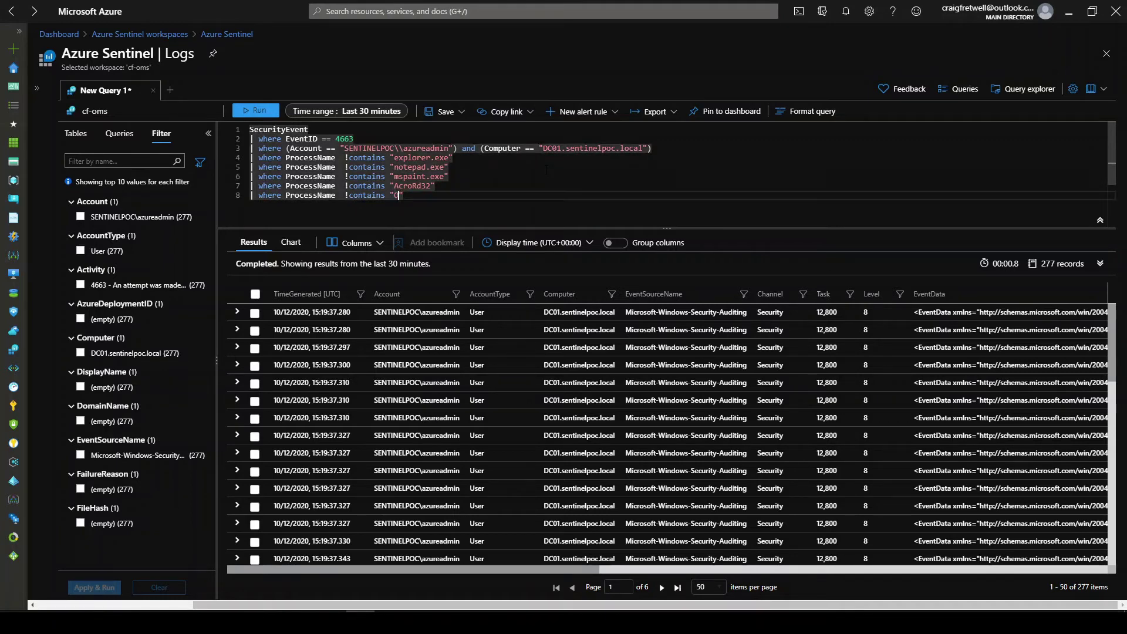
text(penWith)
key(Return)
key(ctrl+v)
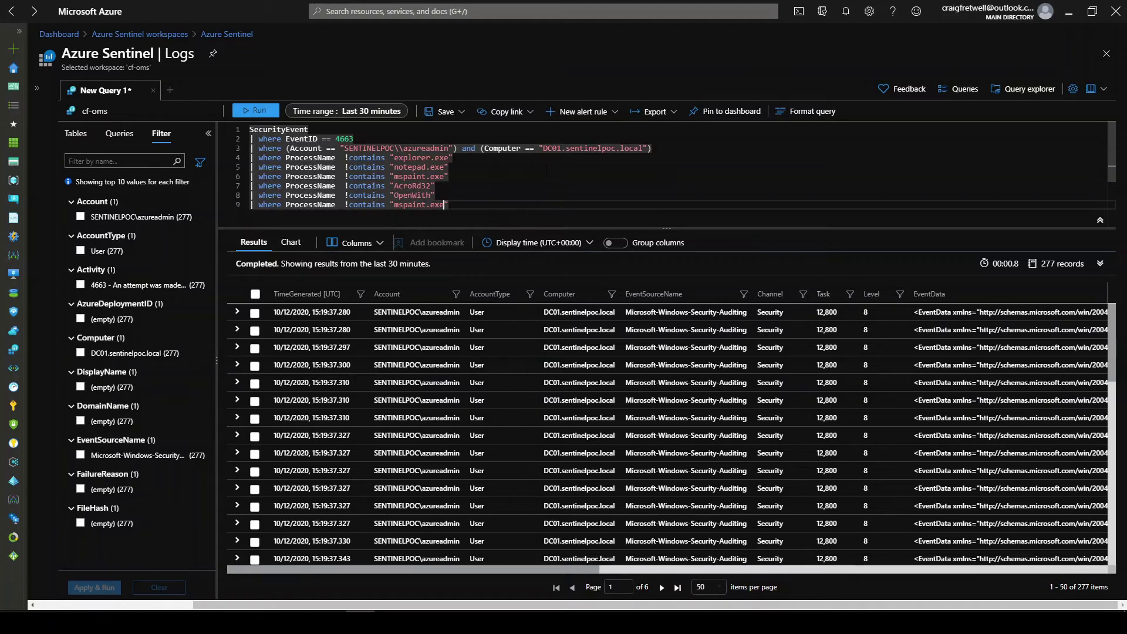
key(shift+Left)
key(shift+Left)
key(shift+Left)
key(shift+Left)
key(shift+Left)
key(shift+Left)
key(shift+Left)
key(shift+Left)
key(shift+Left)
key(shift+Left)
key(shift+Left)
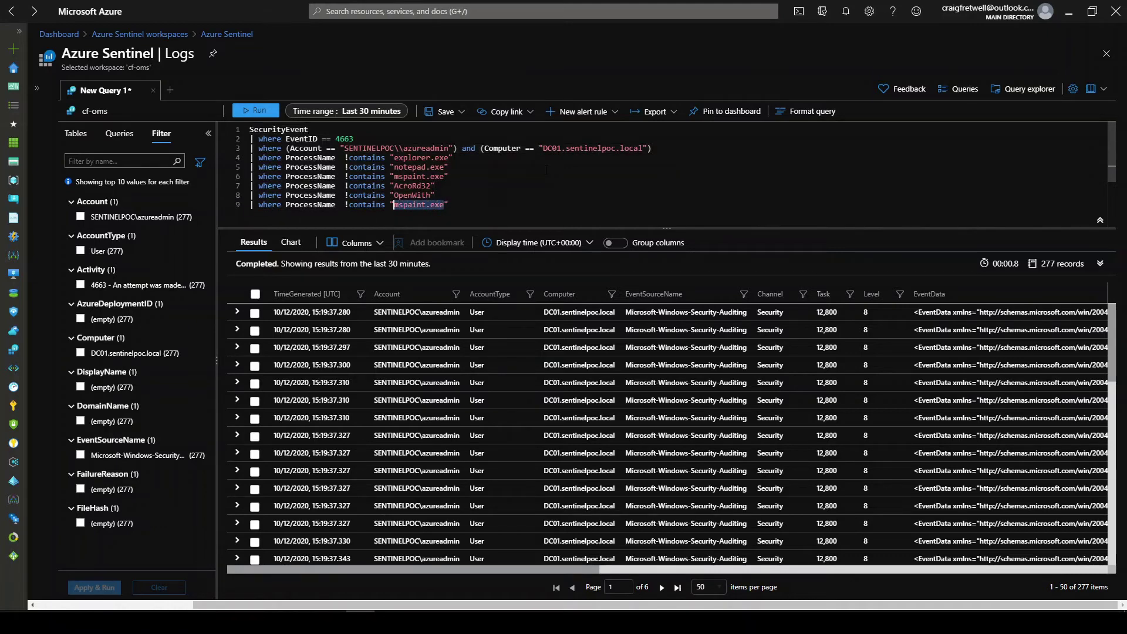
text(soffice)
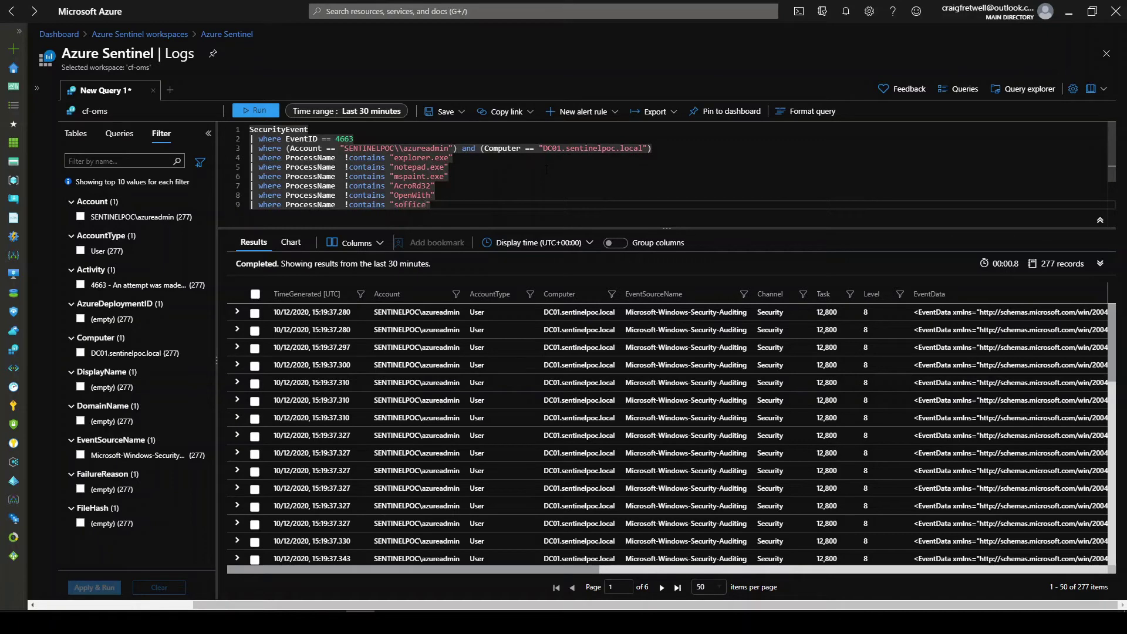
key(Caps_Lock)
key(shift+Return)
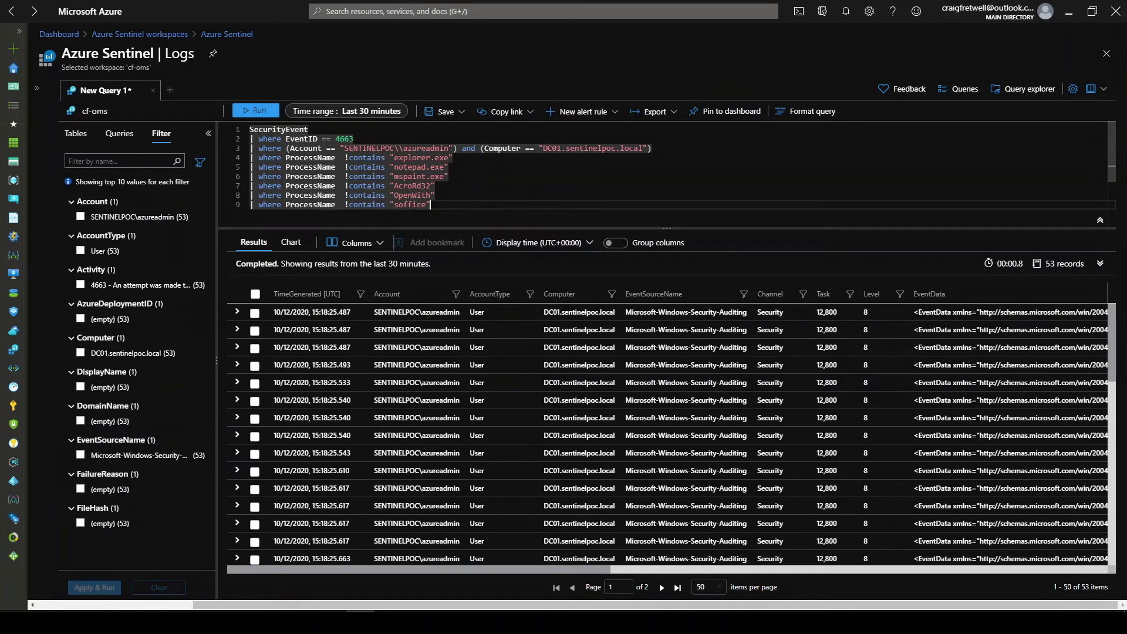
Step: Add a '| where ProcessName !contains "powershell"' line and rerun, still returning 53 records
key(Return)
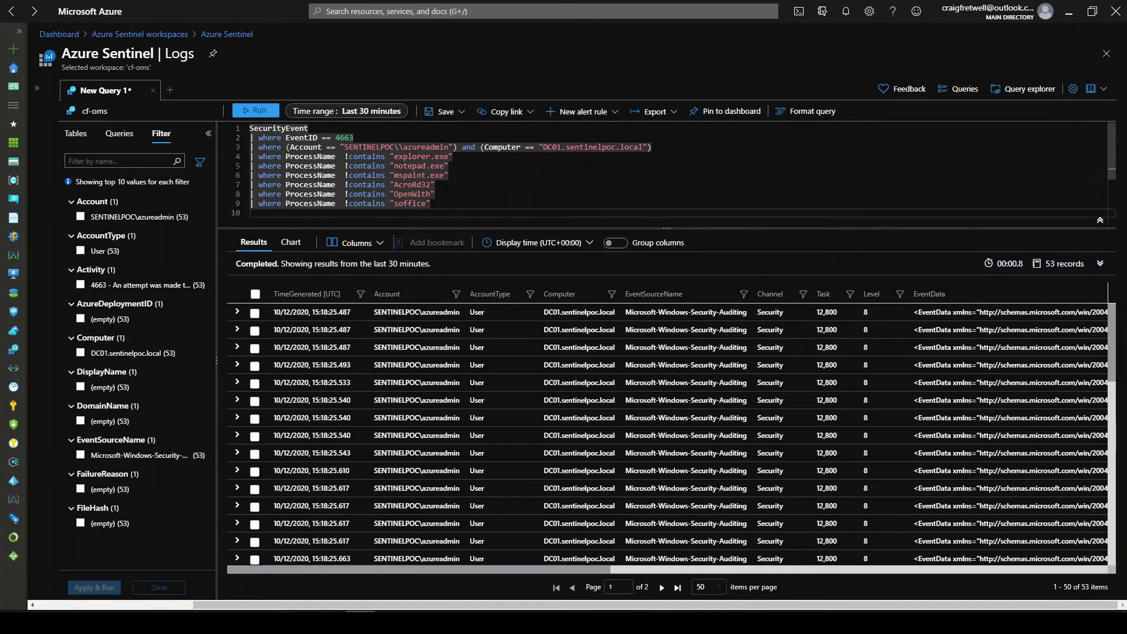
key(ctrl+v)
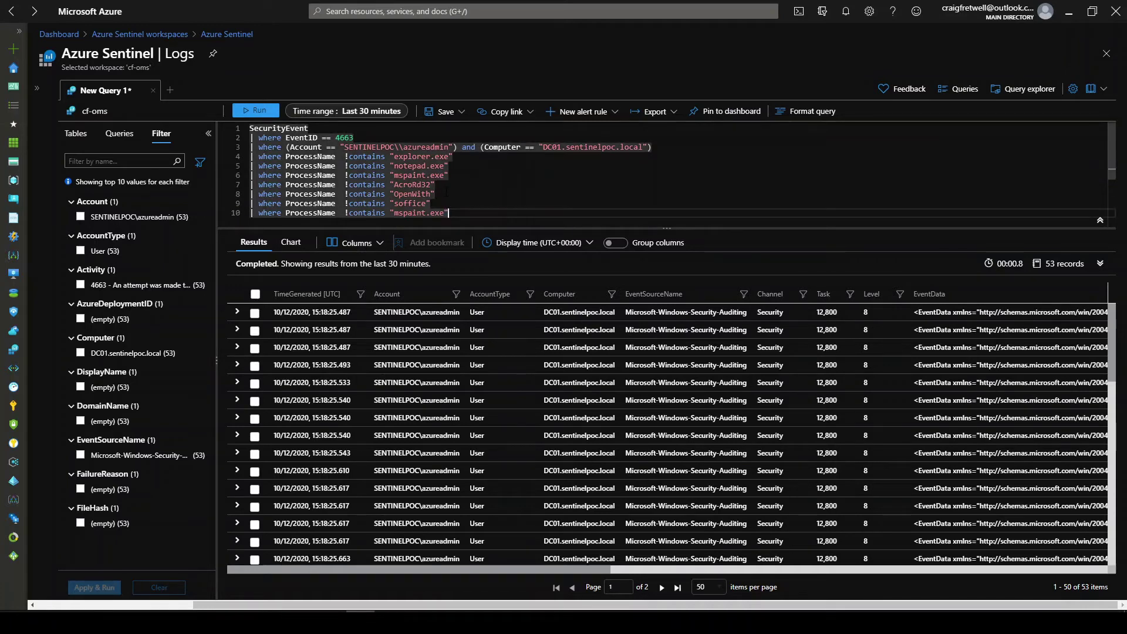
key(shift+Left)
key(shift+Left)
key(shift+Left)
key(shift+Left)
key(shift+Left)
key(shift+Left)
key(shift+Left)
key(shift+Left)
key(shift+Left)
key(shift+Left)
key(shift+Left)
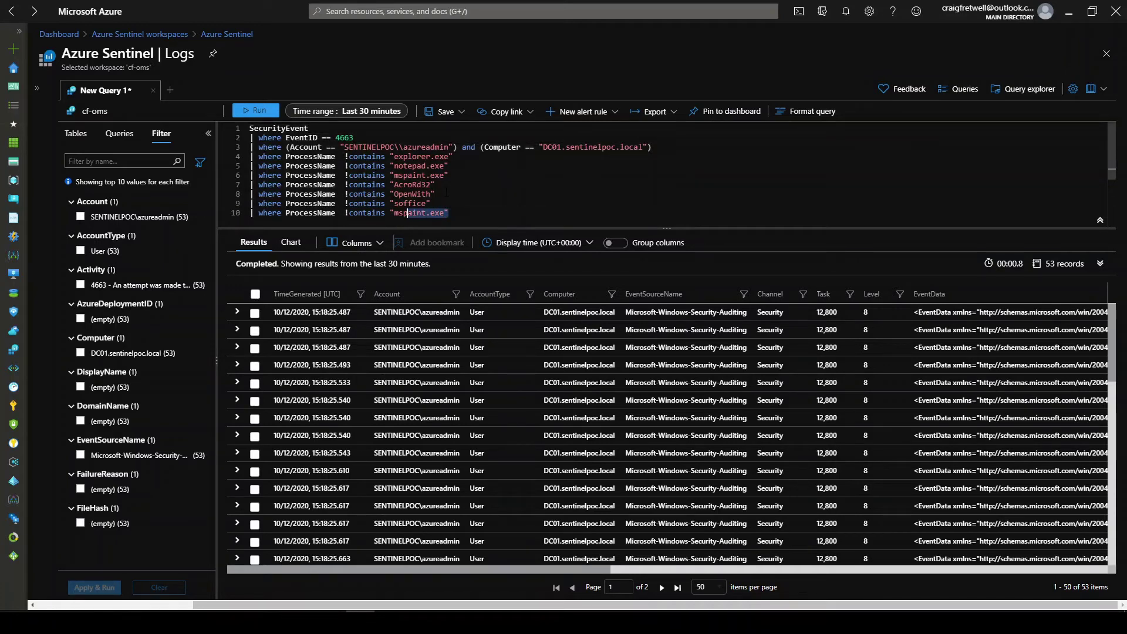
key(shift+Left)
text(")
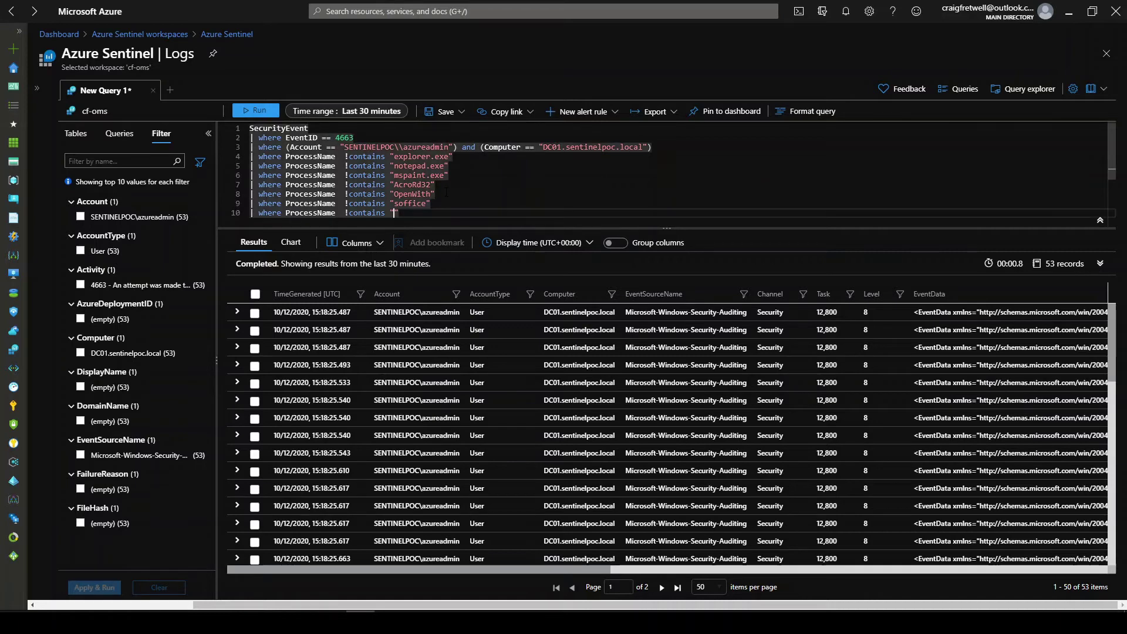
text(POWE)
key(BackSpace)
key(BackSpace)
key(BackSpace)
key(BackSpace)
key(Caps_Lock)
text(porwesh)
key(BackSpace)
key(BackSpace)
key(BackSpace)
key(BackSpace)
key(BackSpace)
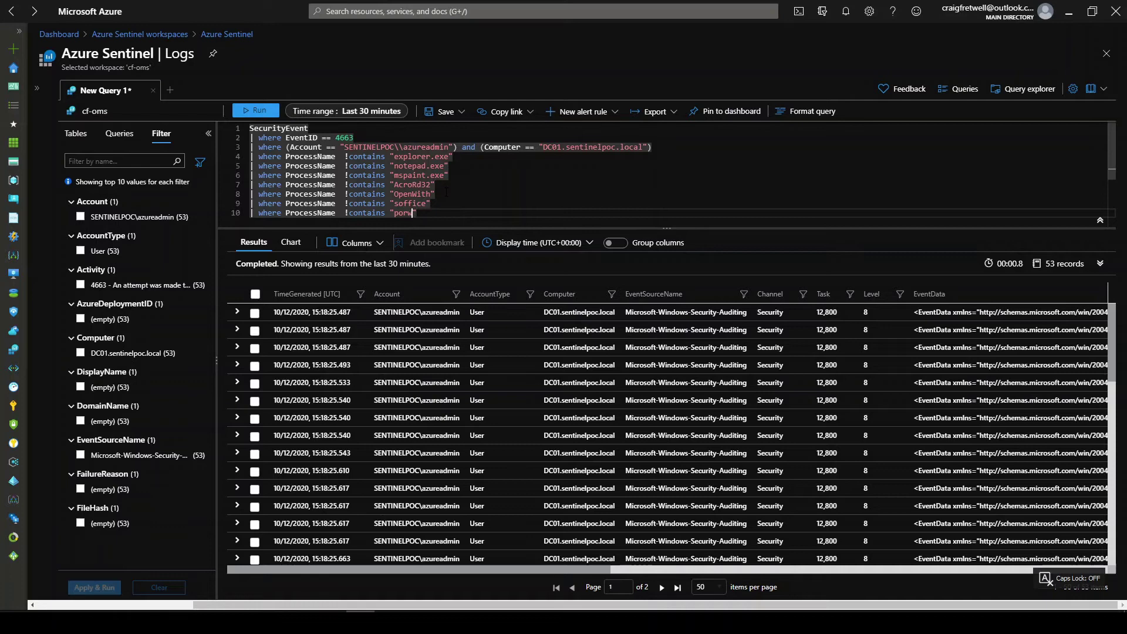
text(wershell)
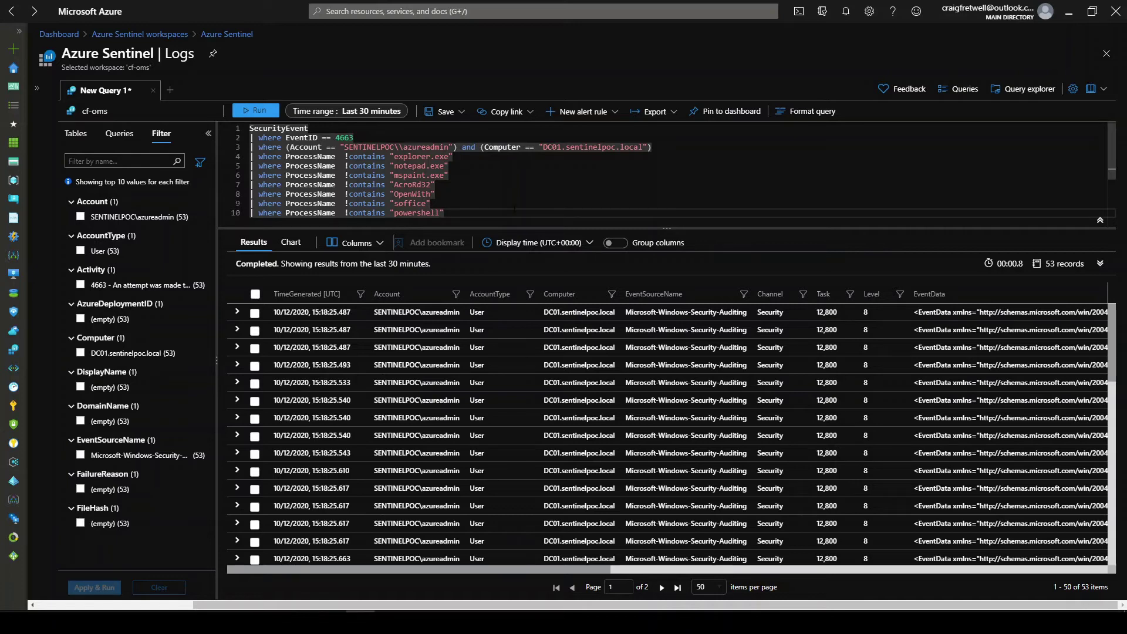
key(shift+Return)
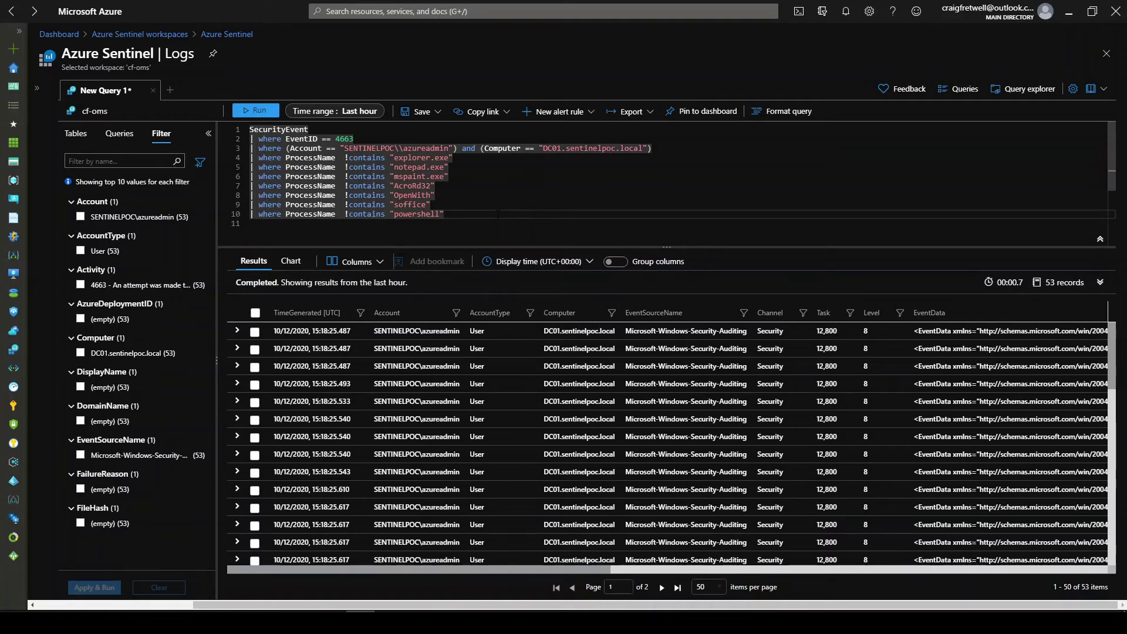
key(Return)
text(| )
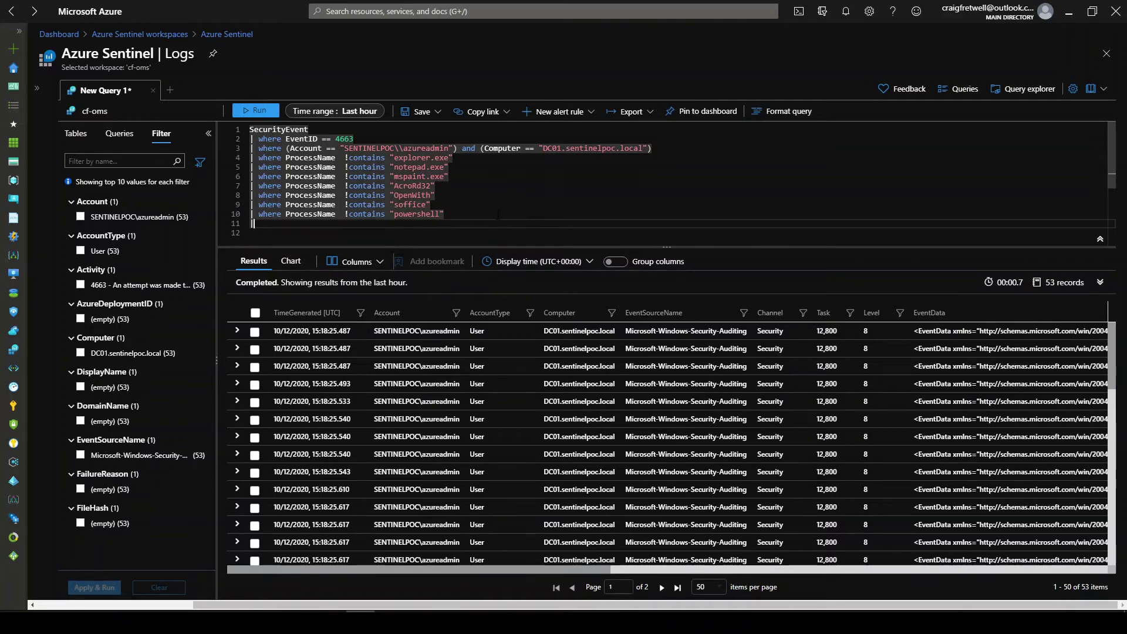
text(wje)
Step: Add '| where ObjectName !endswith ".png"' to the query
key(BackSpace)
text(here)
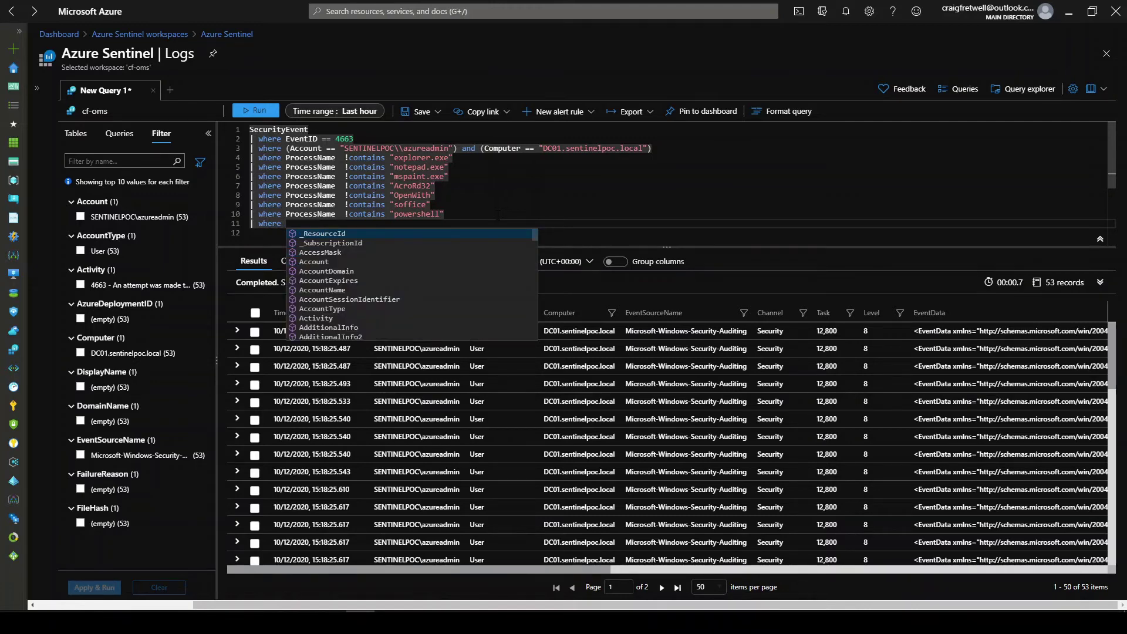
text(O)
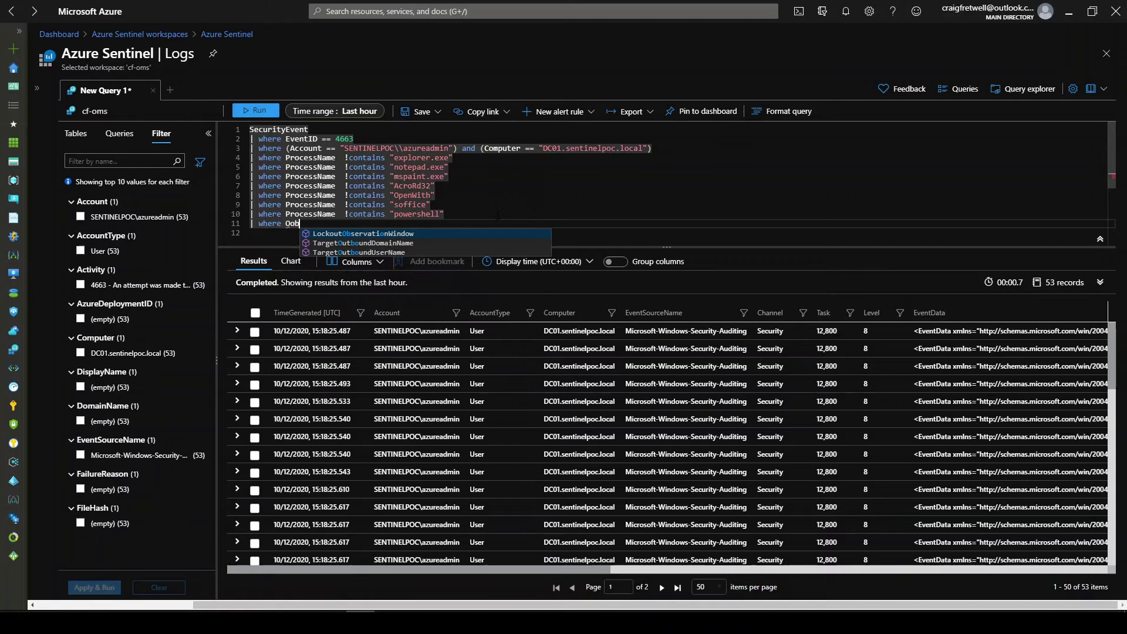
text(bje)
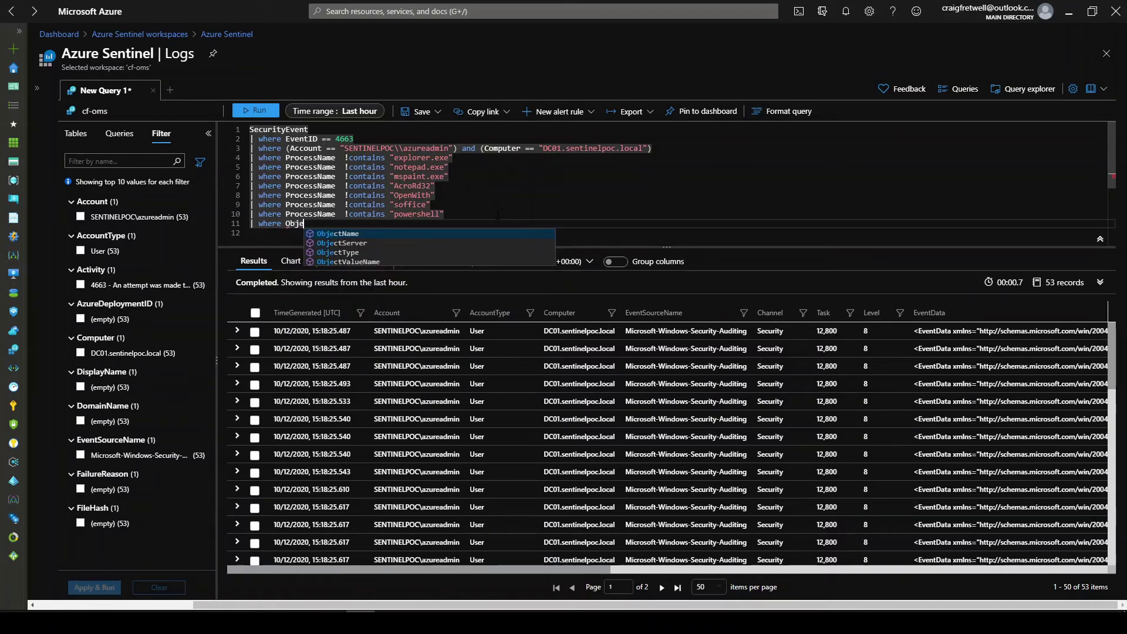
key(Tab)
text(!endswith "")
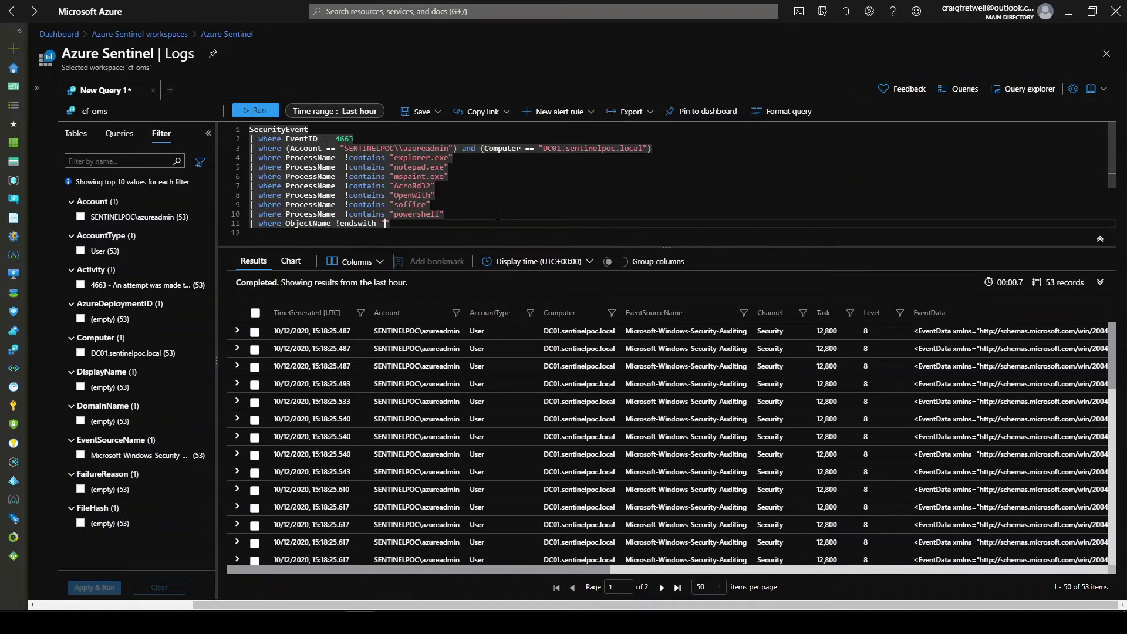
text(.png)
Step: Duplicate the .png line twice, changing the extensions to .pdf and .docx
text(| where ObjectName !endswith ".png")
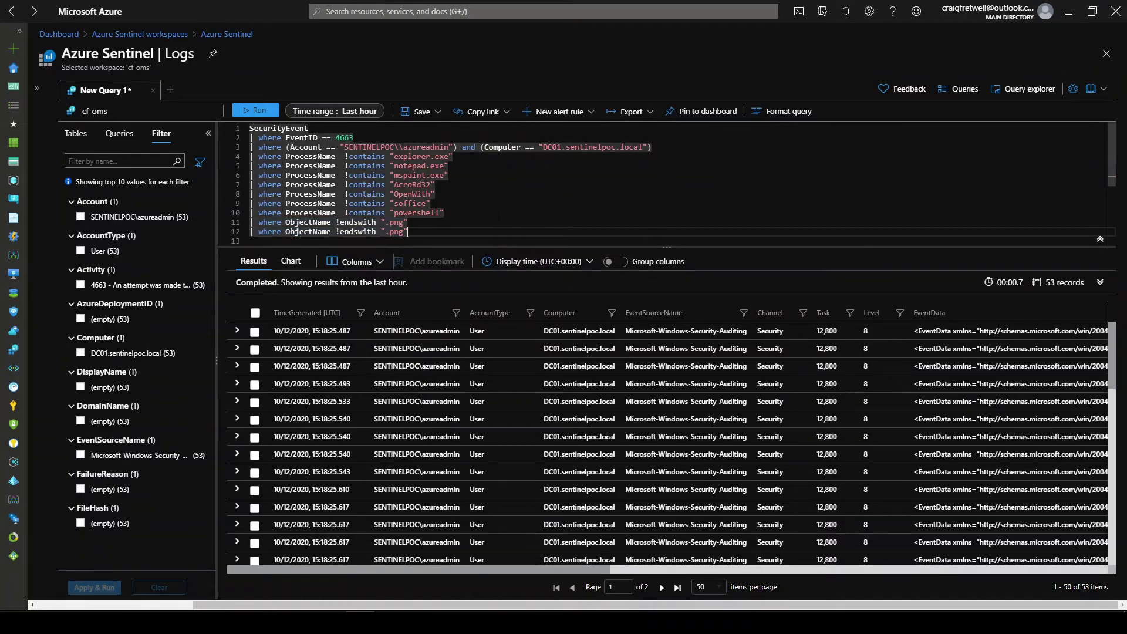
double_click(398, 231)
text(pdf)
text(| where ObjectName !endswith ".png")
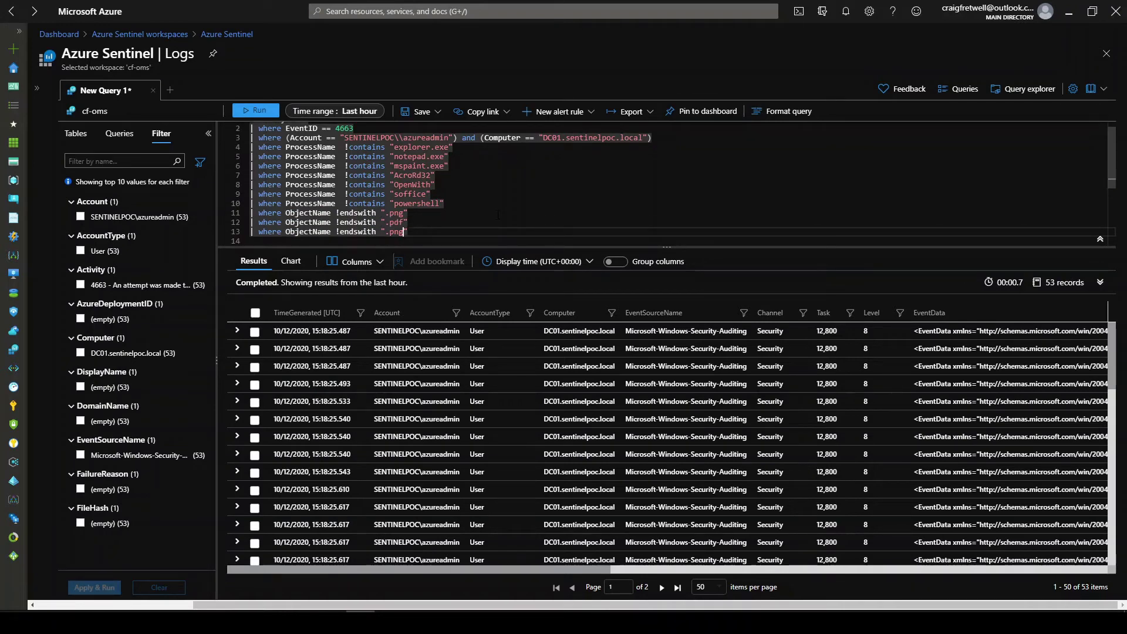
key(BackSpace)
key(BackSpace)
key(BackSpace)
text(docx)
key(Return)
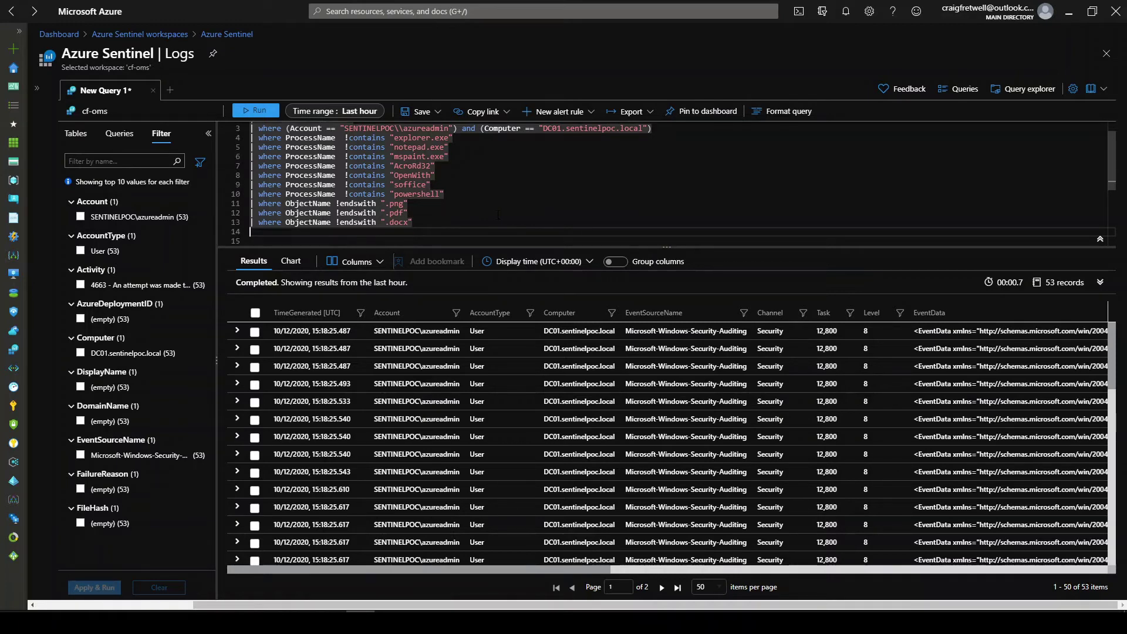
text(| wz)
Step: Add an extend line defining FileNameChange = ObjectName
key(BackSpace)
text(exte)
key(Tab)
text(Fi)
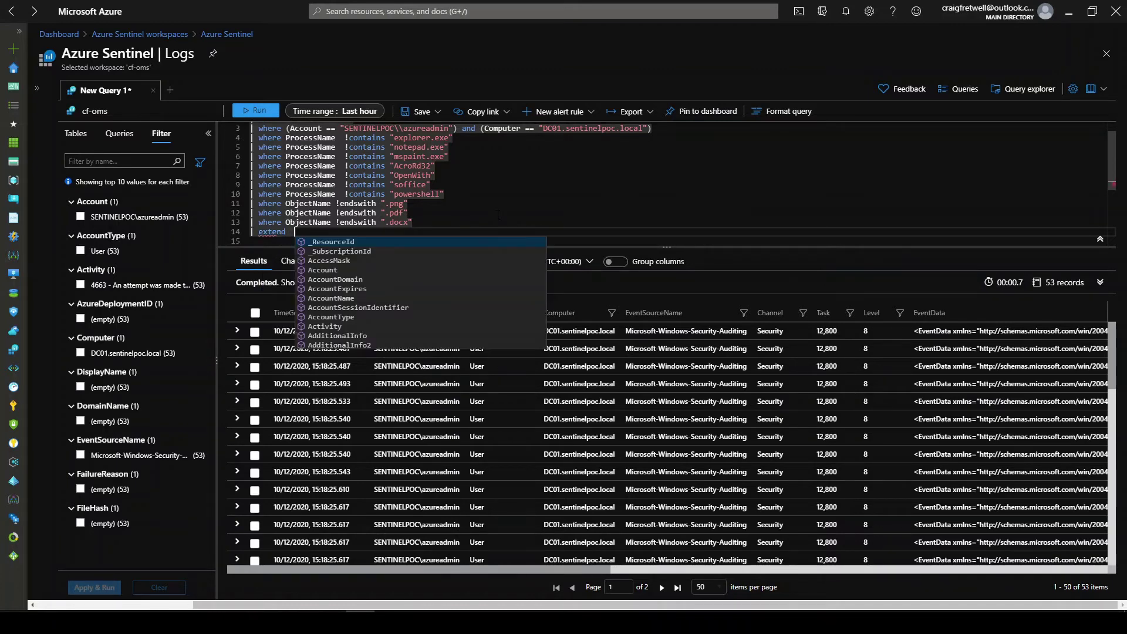
key(BackSpace)
key(BackSpace)
key(BackSpace)
text(FileName)
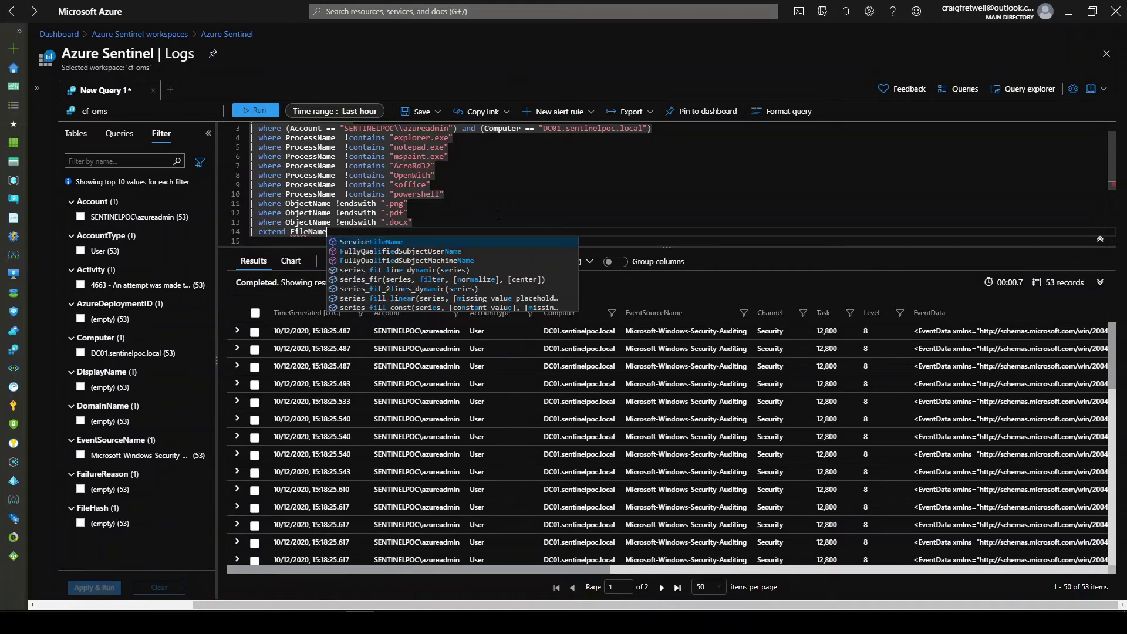
text(Change = Ob)
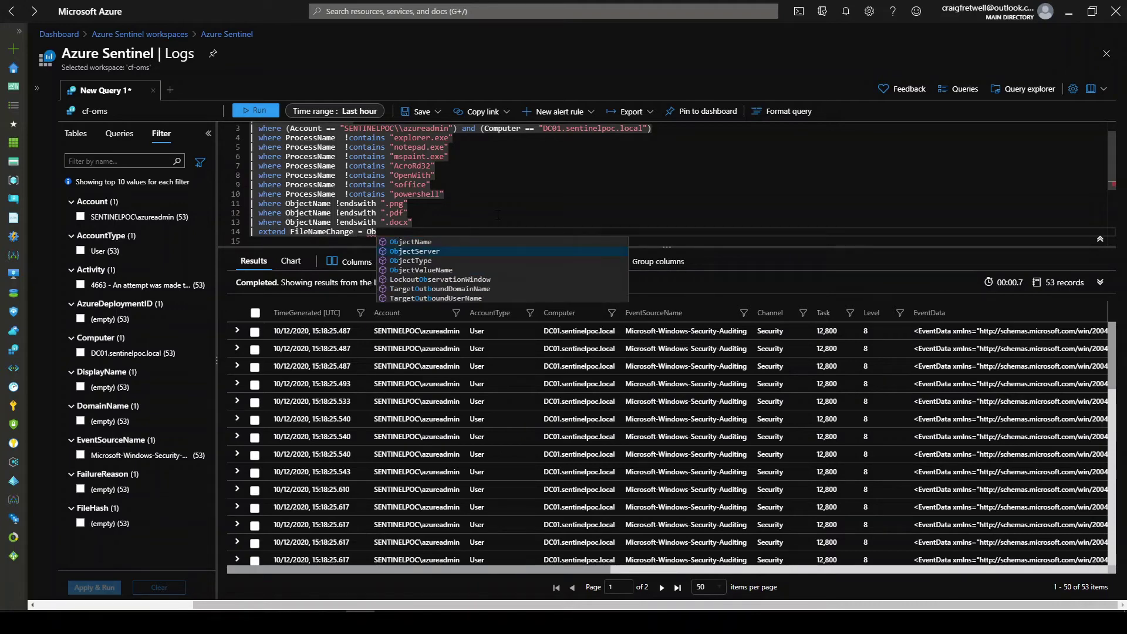
key(Up)
key(Return)
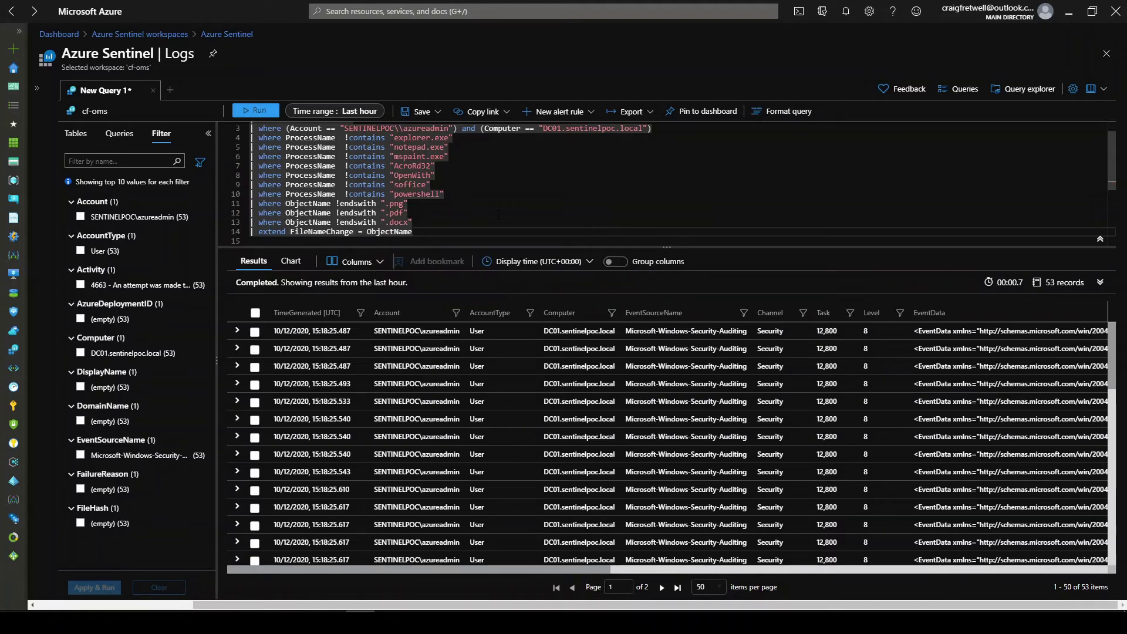
key(Return)
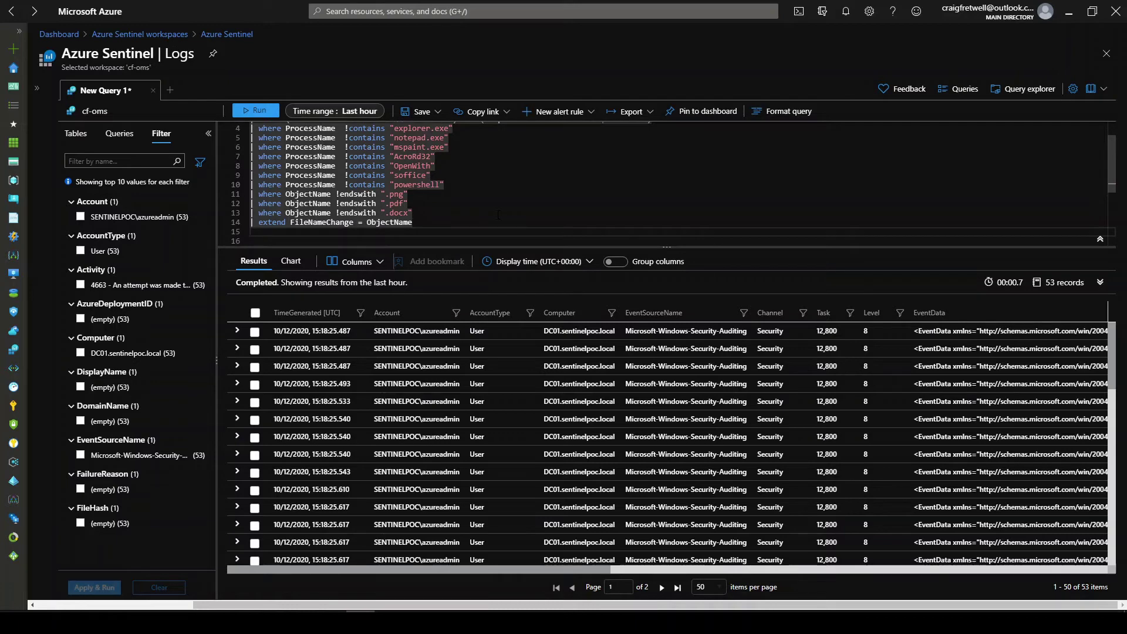
Step: Add a sort line by FileNameChange, TimeGenerated, AccountType, Account, Computer and ProcessName
text(| sort )
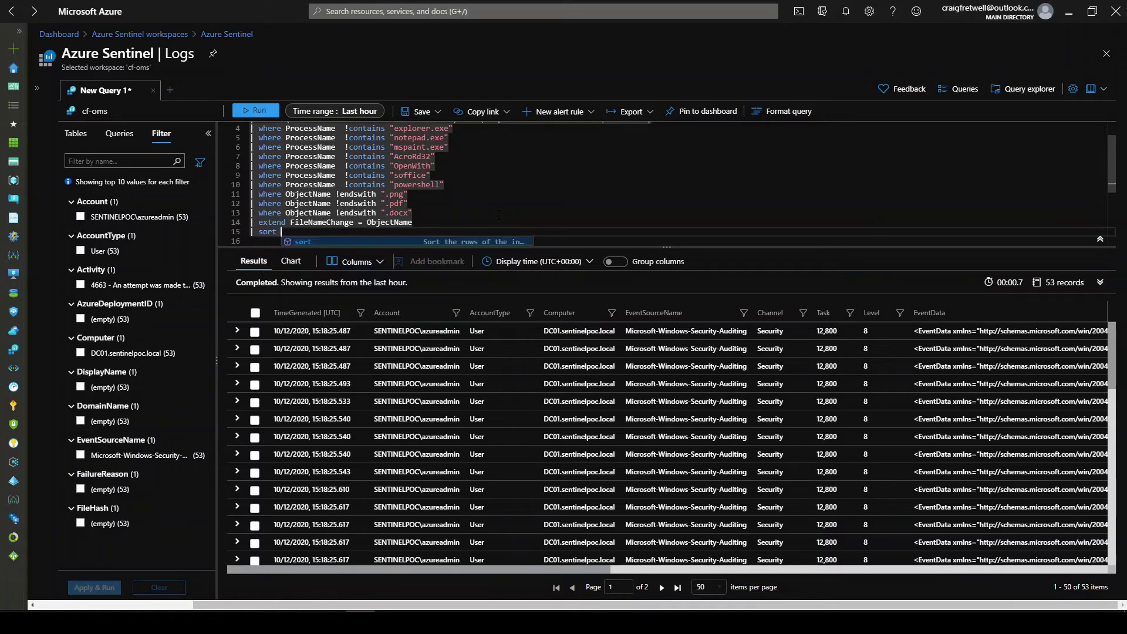
text(by O)
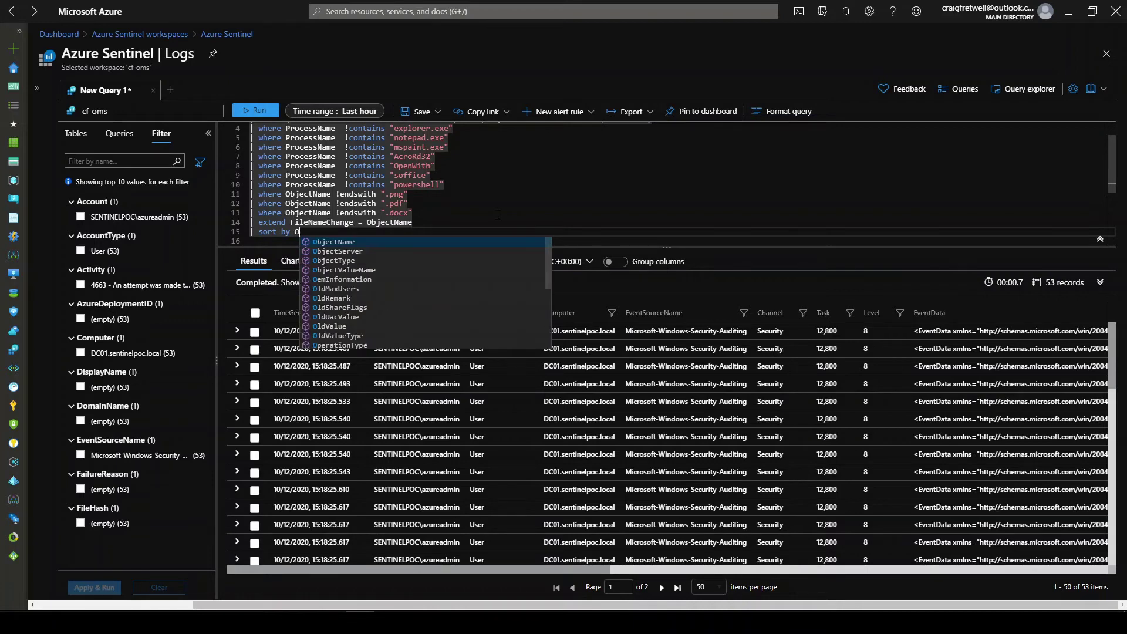
key(Tab)
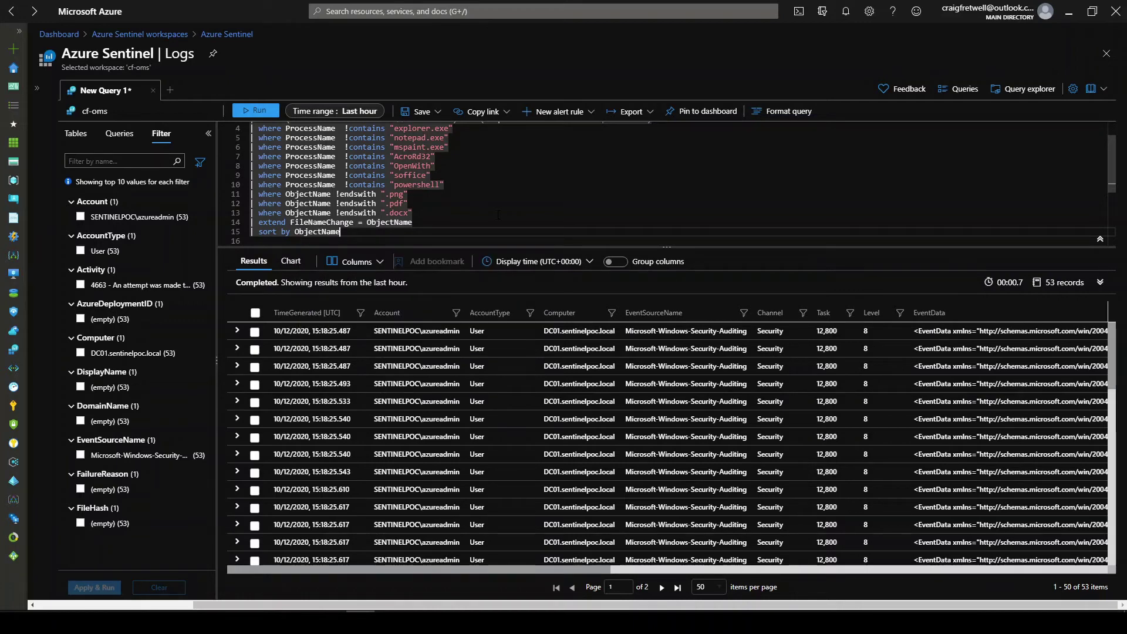
key(BackSpace)
key(BackSpace)
key(BackSpace)
key(BackSpace)
key(BackSpace)
key(BackSpace)
key(BackSpace)
key(BackSpace)
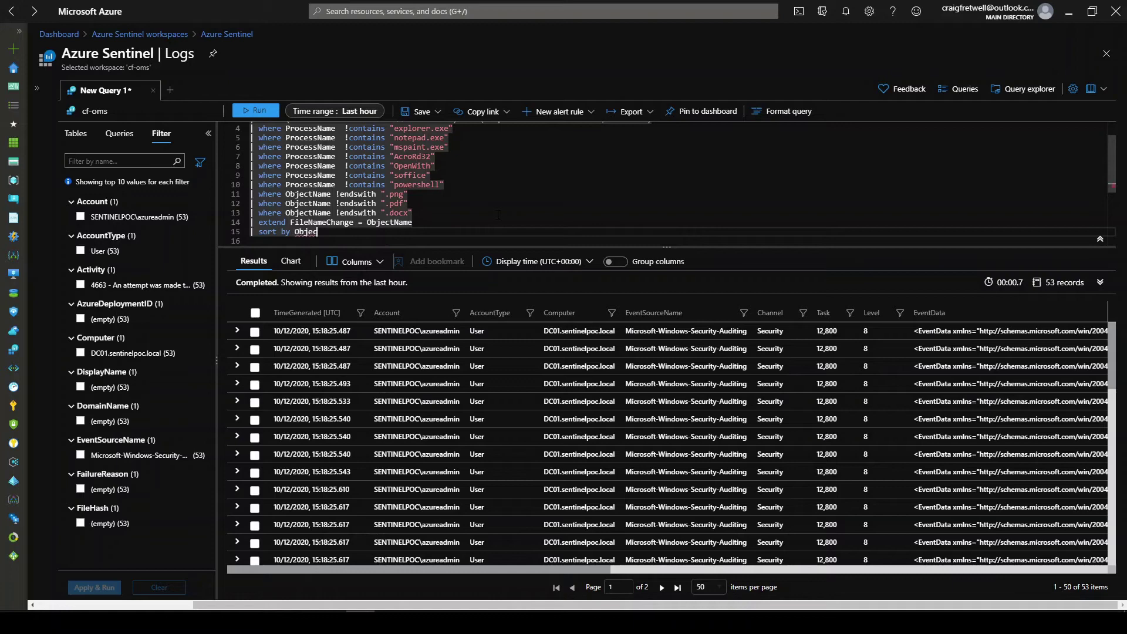
key(BackSpace)
key(BackSpace)
text(File)
key(Tab)
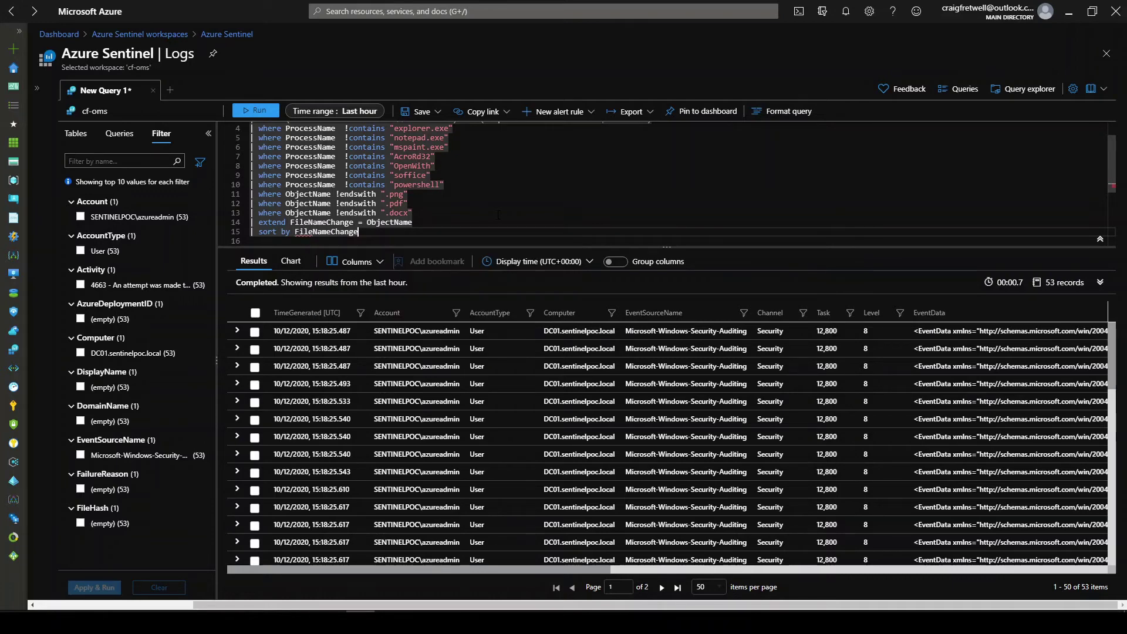
text(,)
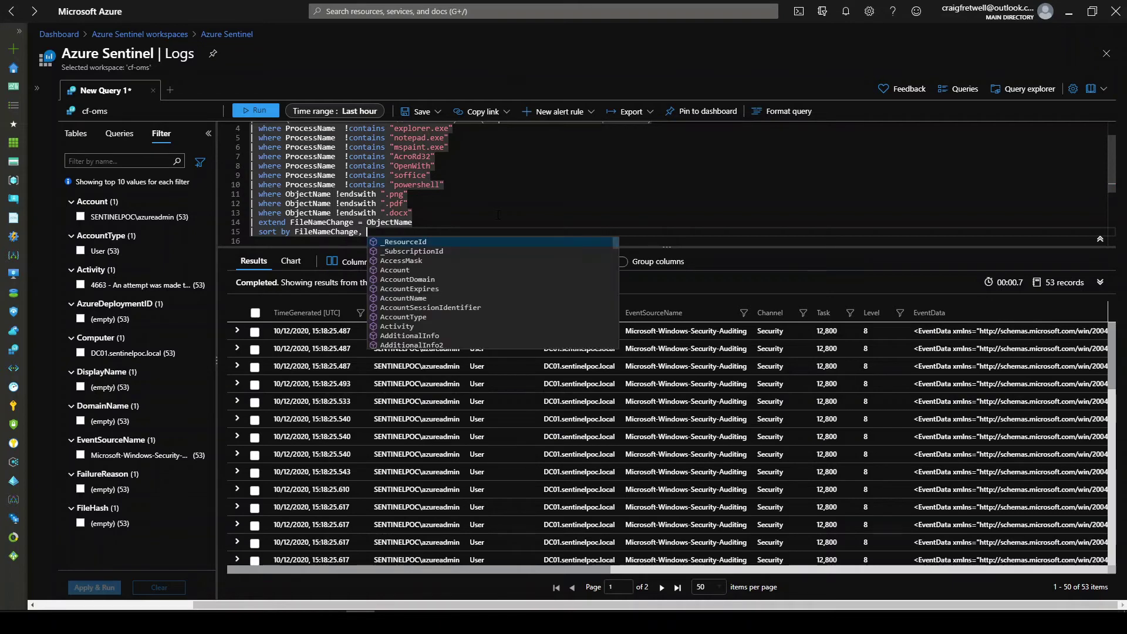
text( TimeGenerated, A)
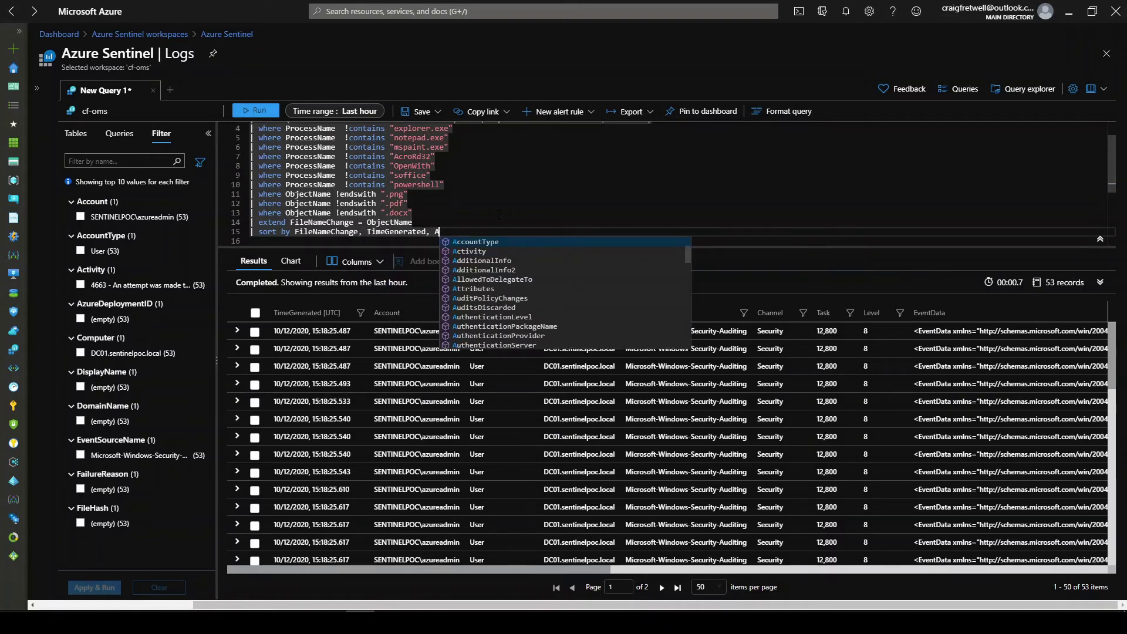
text(ccountType, Accoun)
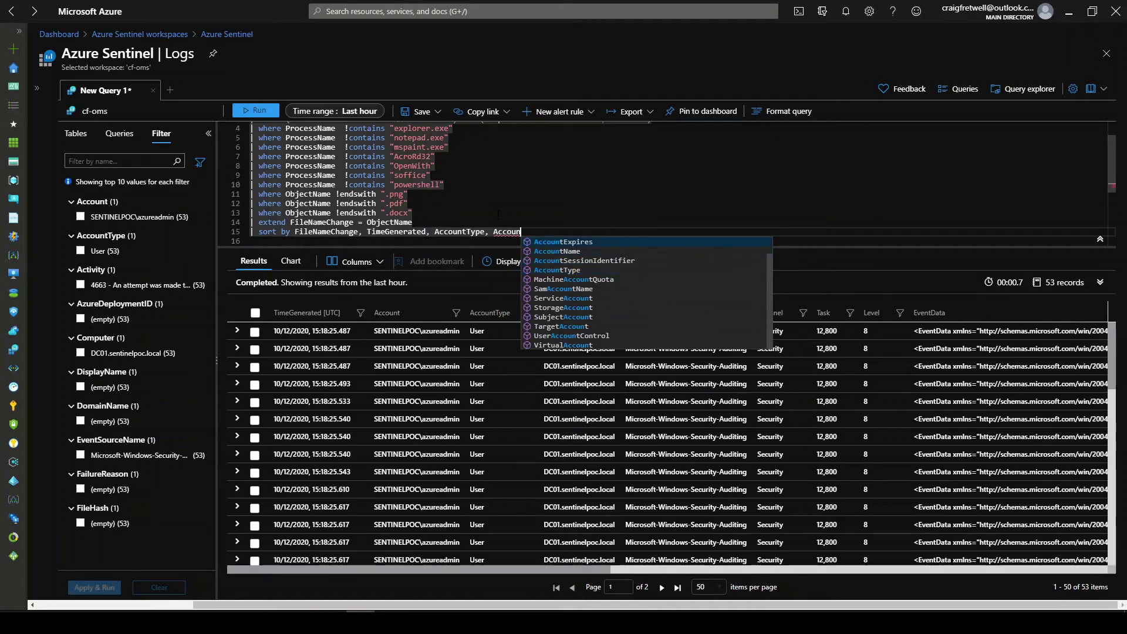
text(t)
key(Escape)
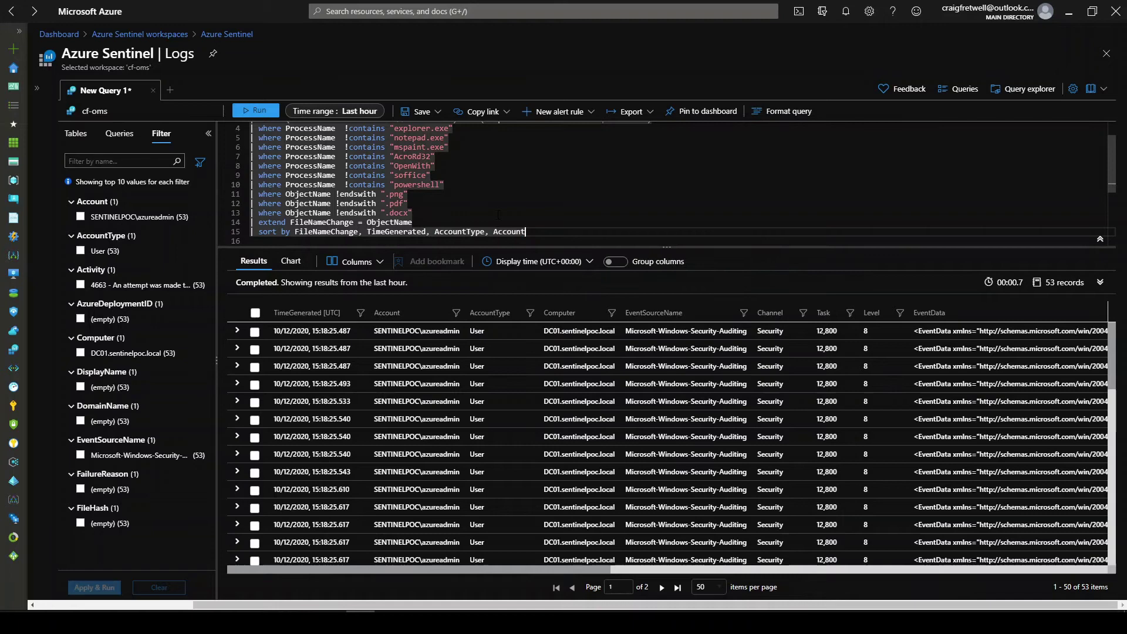
text(, Computer, Proce)
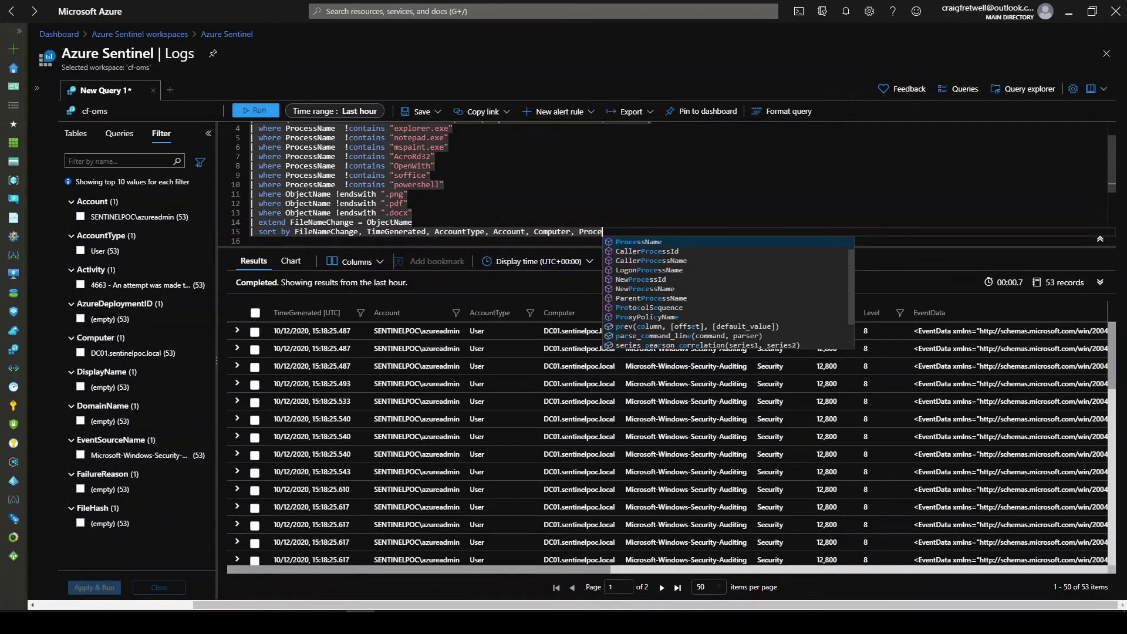
key(Tab)
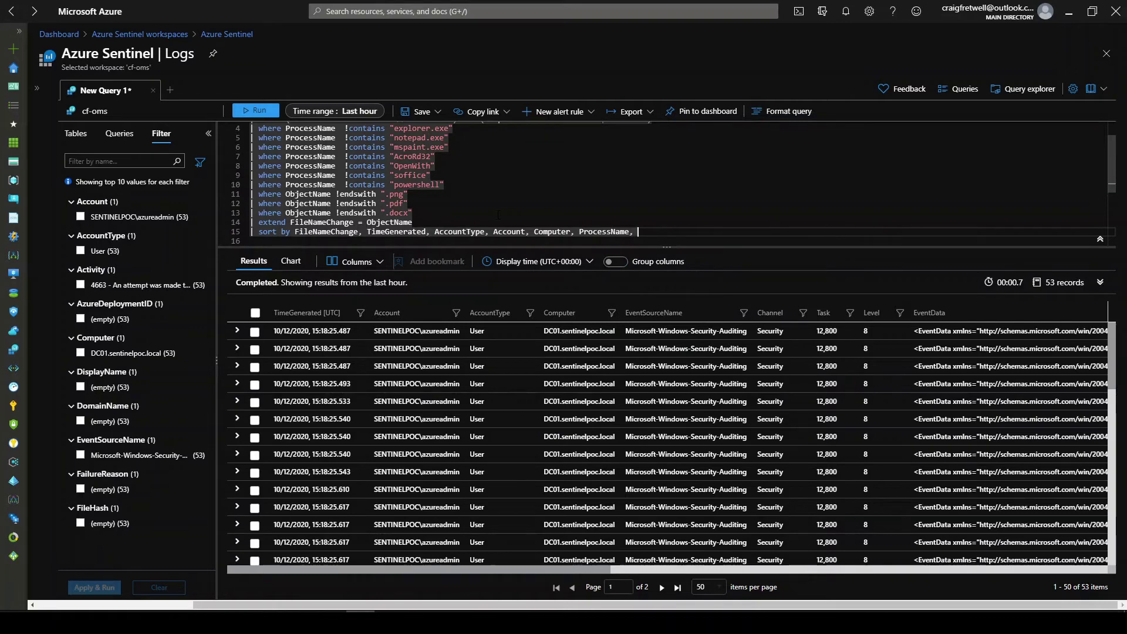
Step: Append ObjectServer to the sort columns and run the query, returning 13 records
text(, Ob)
key(Down)
key(Tab)
key(shift+Return)
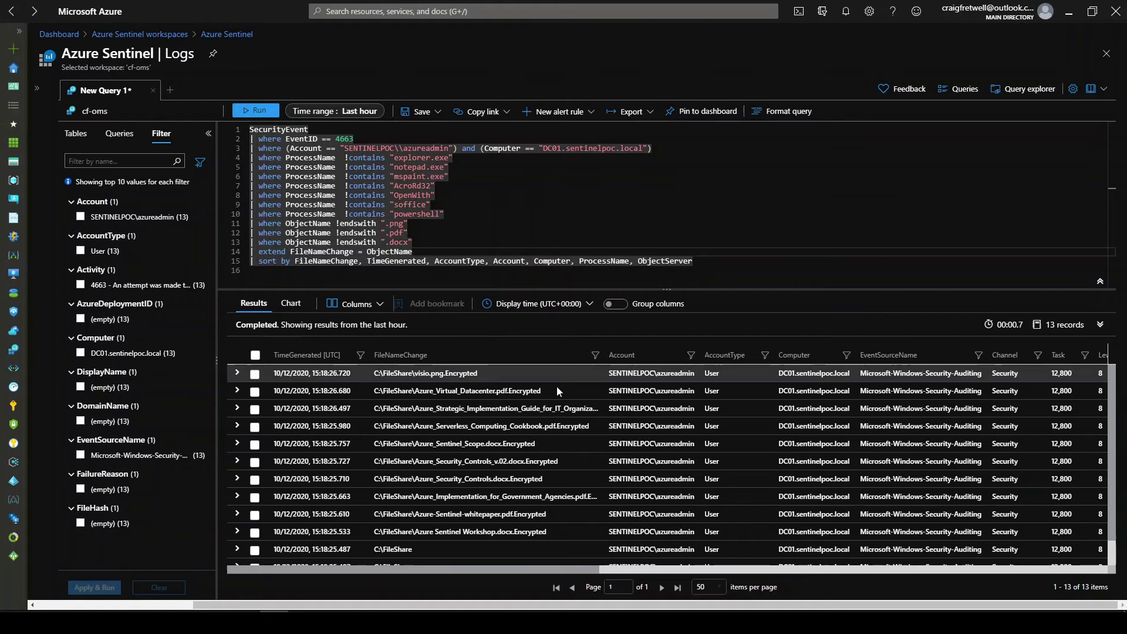
scroll(556, 386, down, 1)
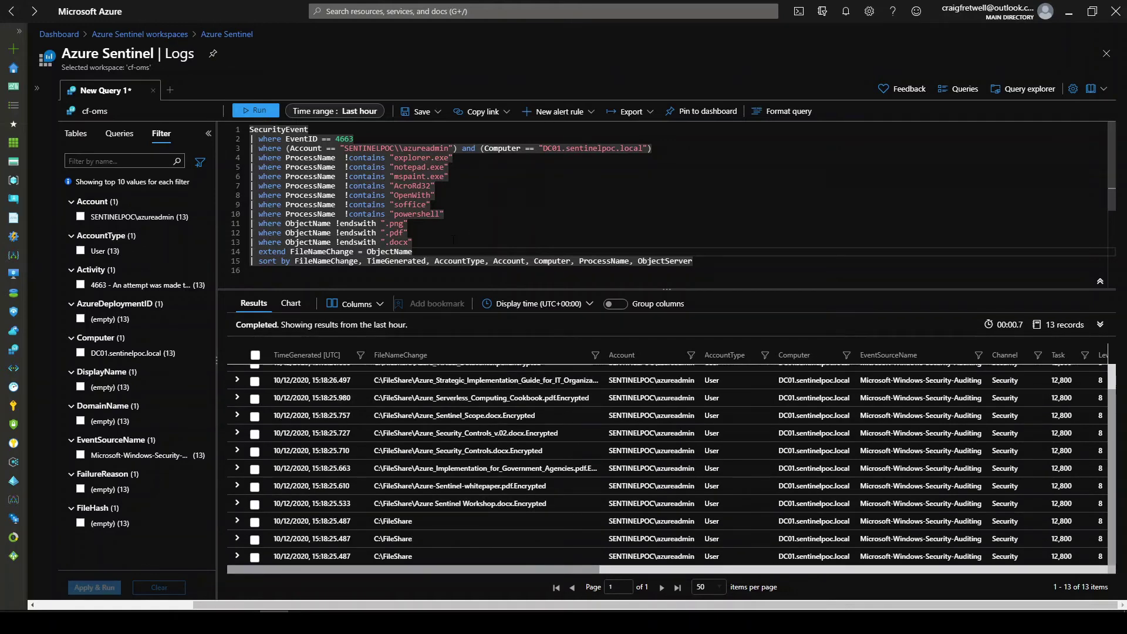
click(453, 239)
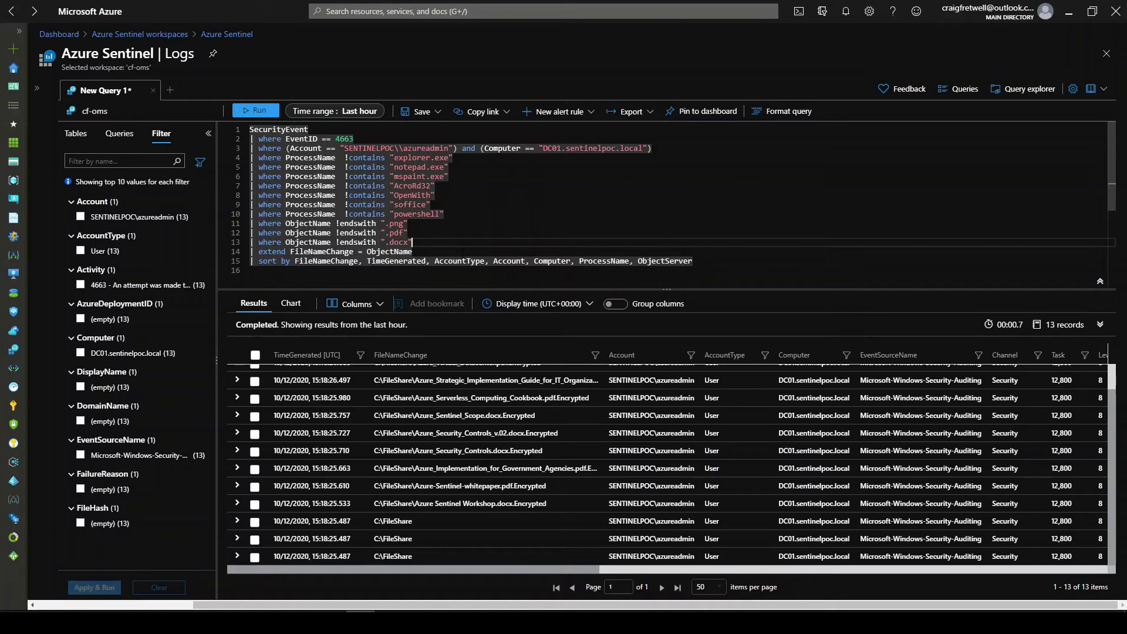
Step: Add '| where ObjectName !endswith "C:\\FileShare"' and rerun, leaving 10 .Encrypted records
key(Return)
text(| where)
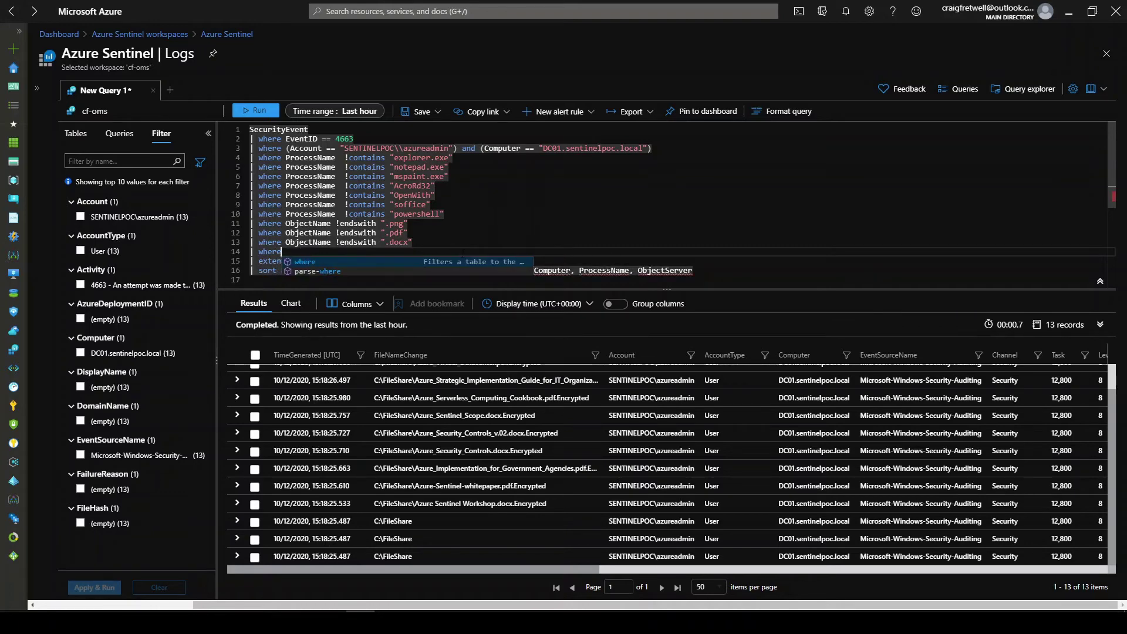
text( ObjectName !)
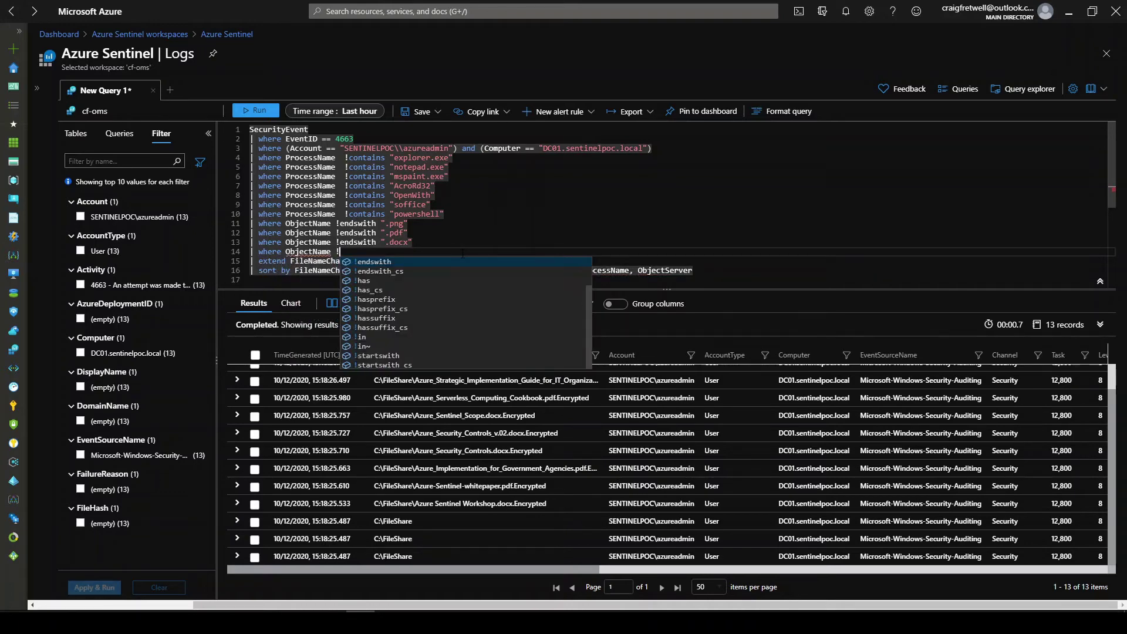
text(ems)
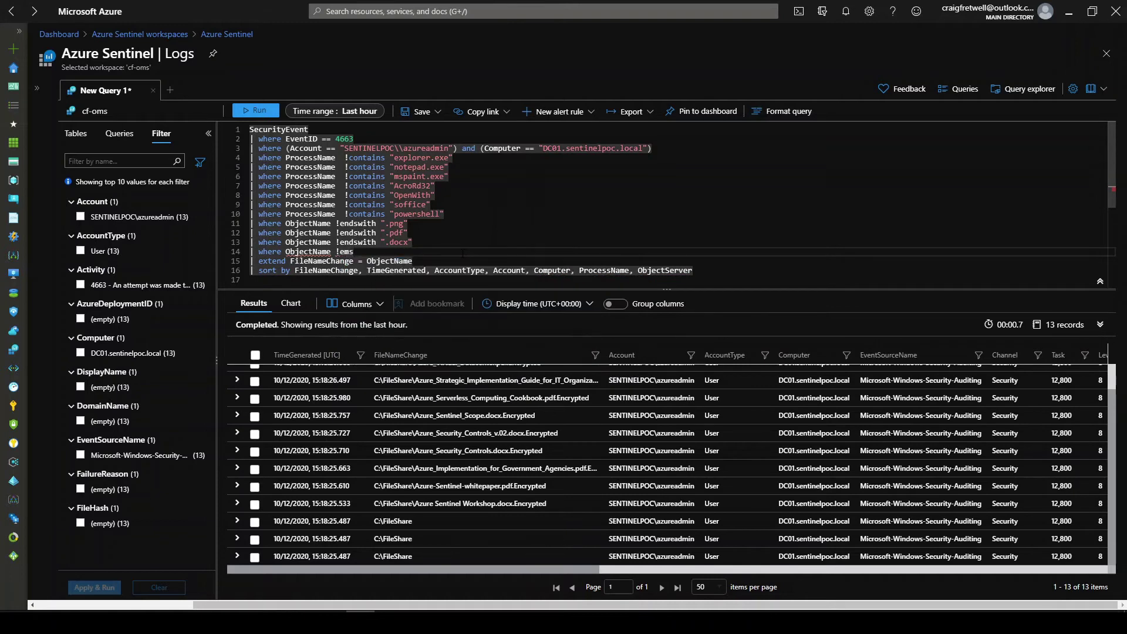
key(BackSpace)
key(BackSpace)
text(n)
text(nds)
text(with "")
text(C:)
text(\\)
text(FileSah)
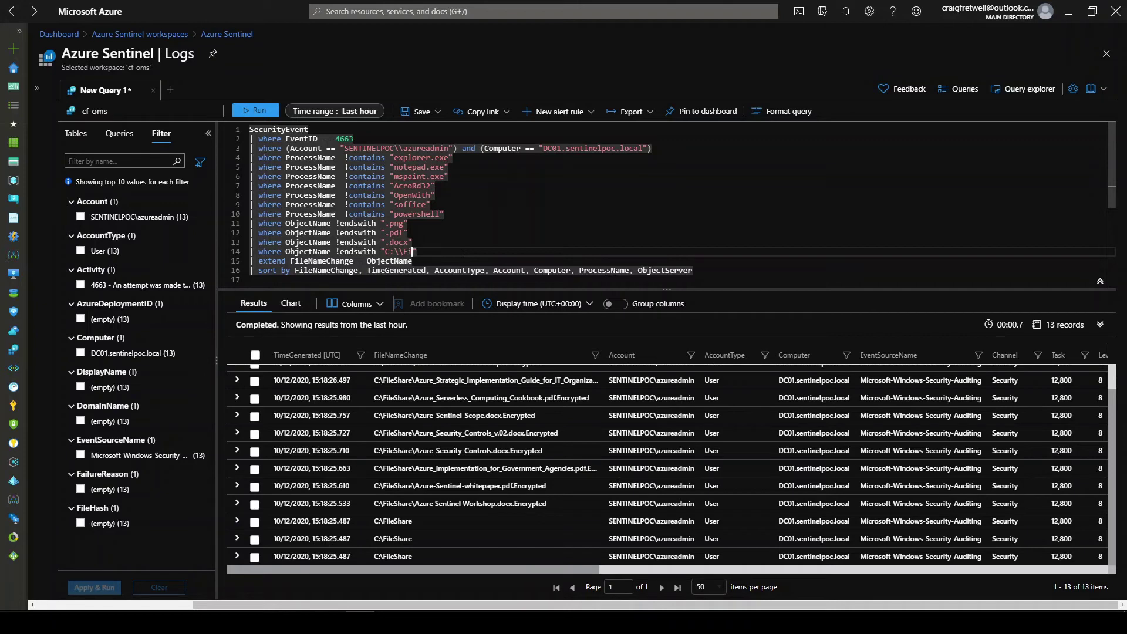
key(BackSpace)
key(BackSpace)
text(hare)
key(shift+Return)
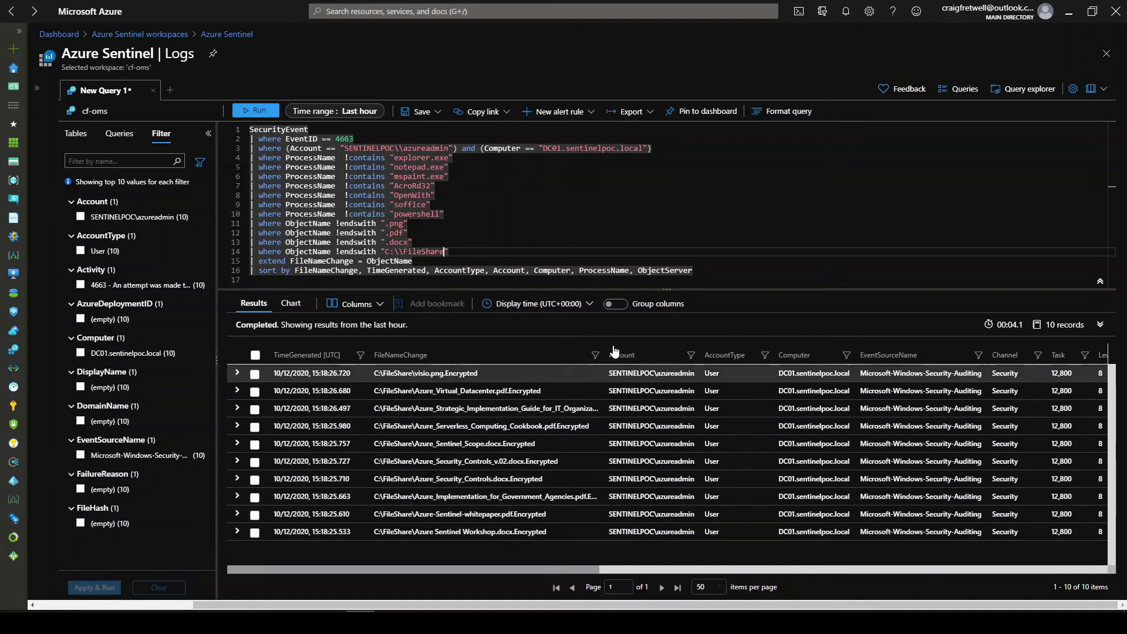
Step: Widen the FileNameChange column to show full paths, then select the whole query text
drag(603, 355, 701, 356)
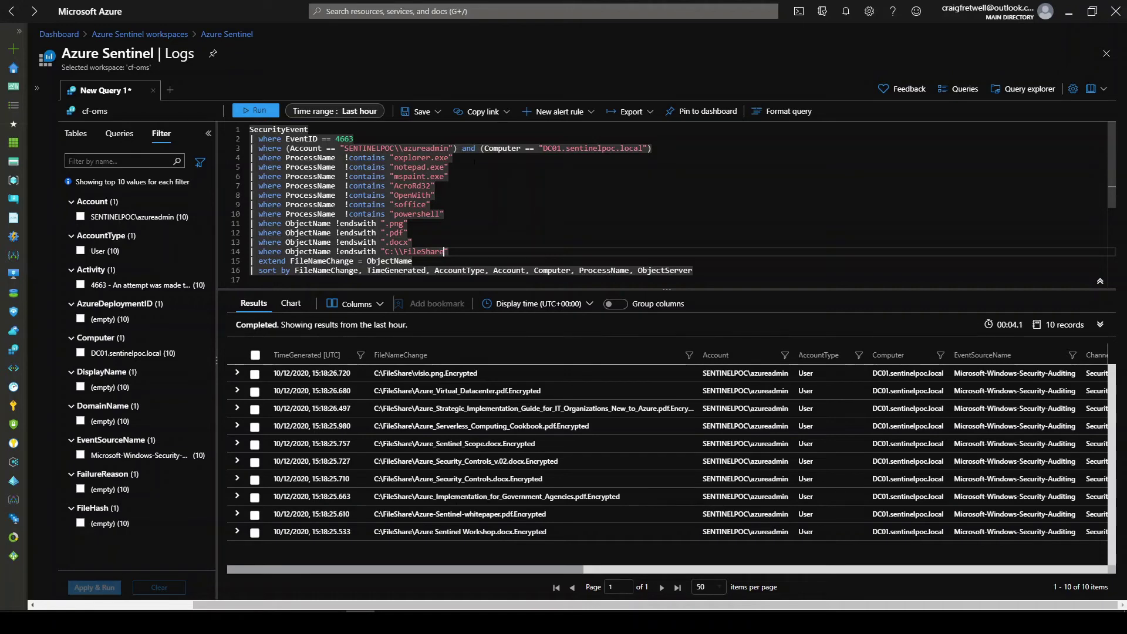
drag(393, 167, 491, 168)
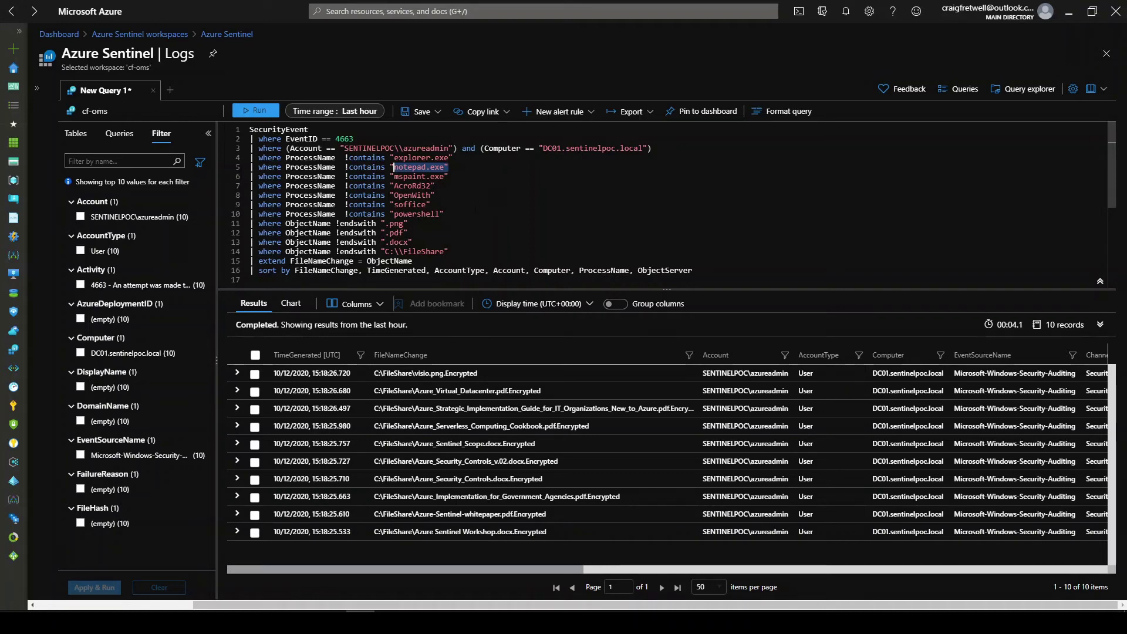
drag(444, 214, 286, 205)
key(ctrl+a)
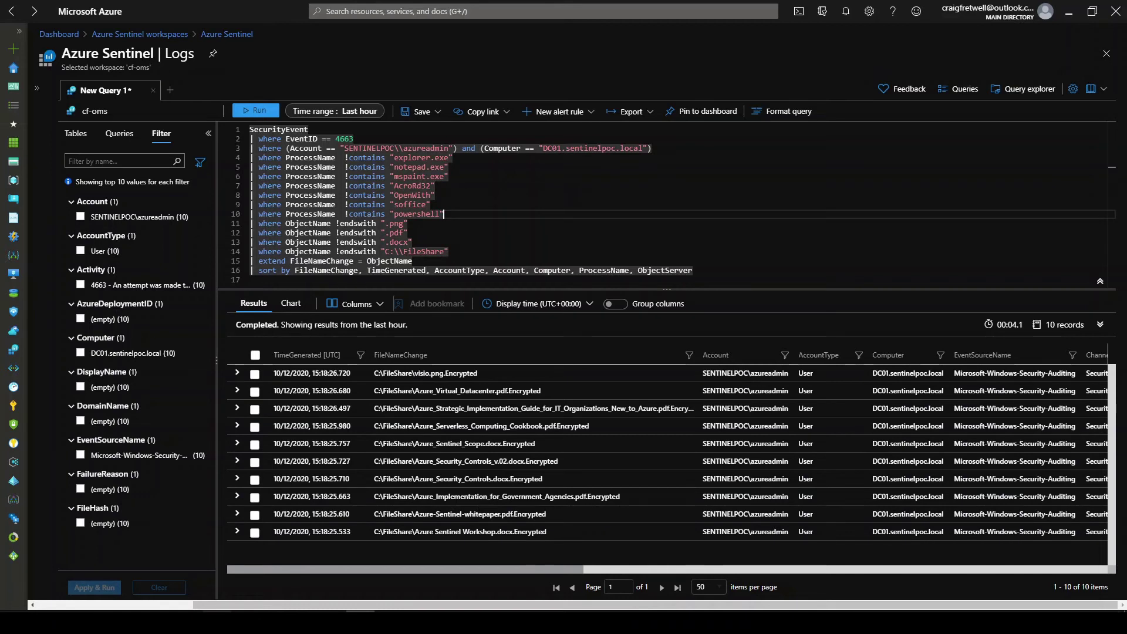
mouse_move(418, 622)
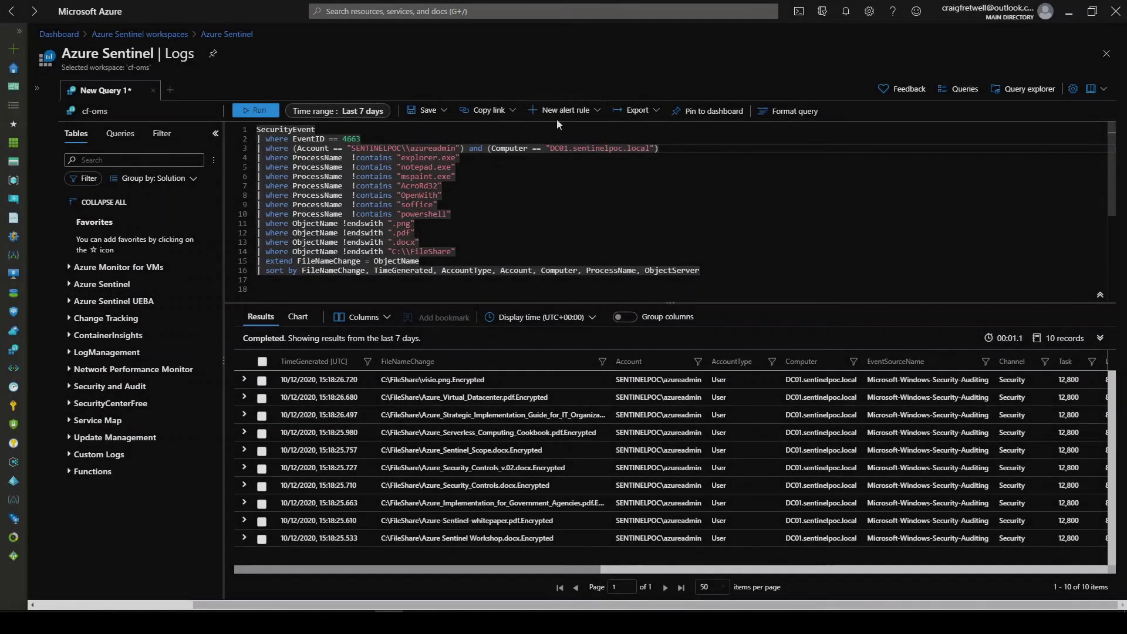
Step: Create a Sentinel analytics rule from the query named 'Potential Ransomware Attack'
click(557, 112)
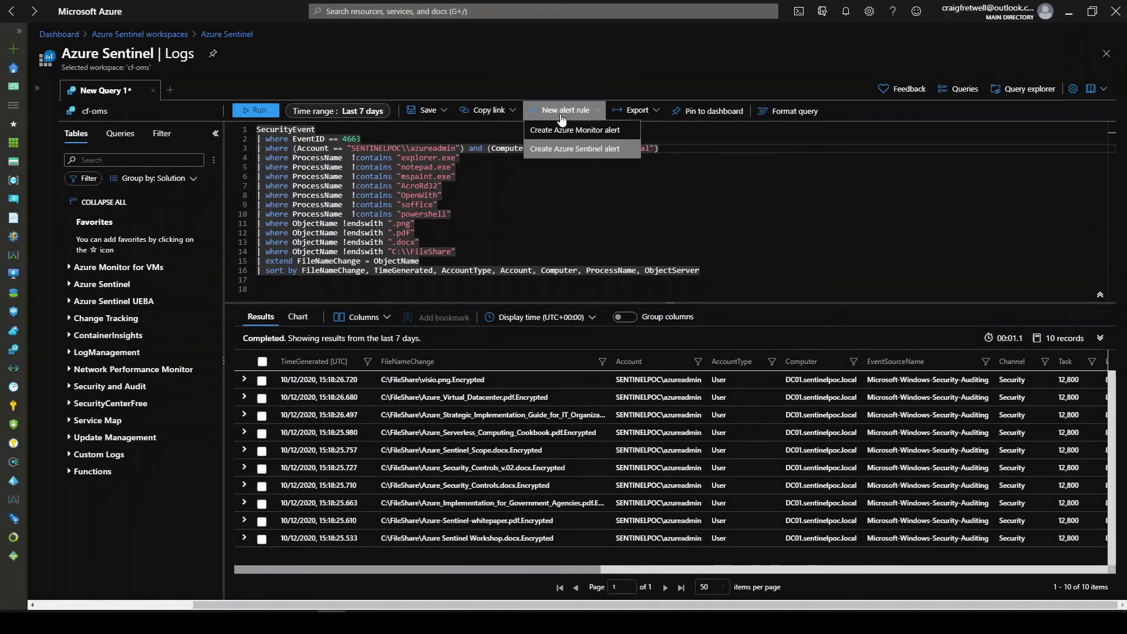
click(581, 149)
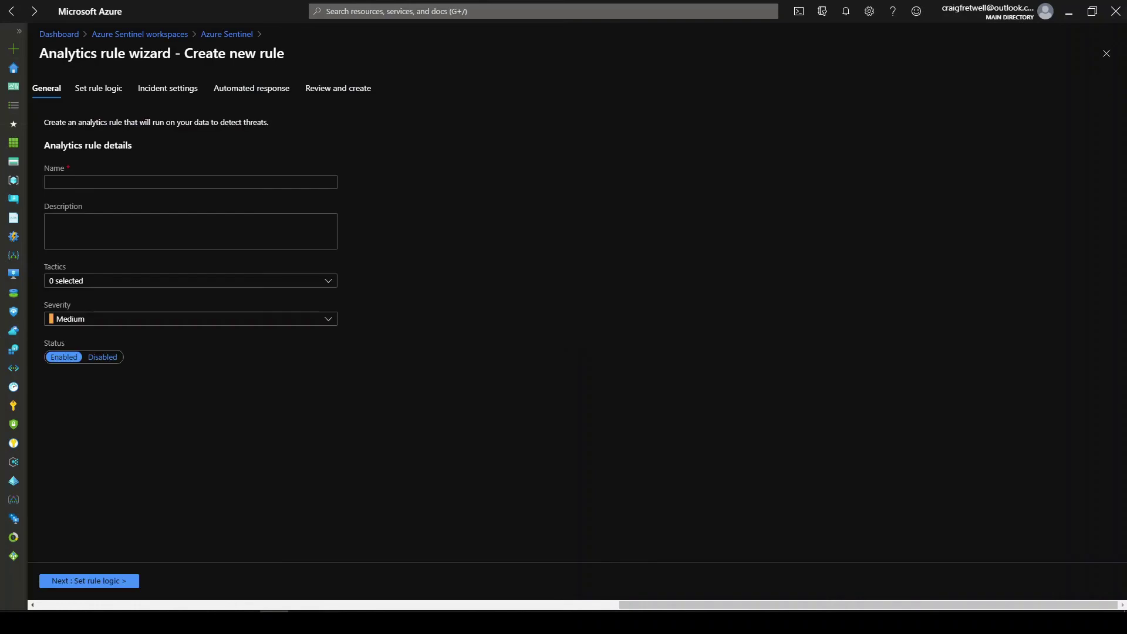
click(105, 182)
text(Rans)
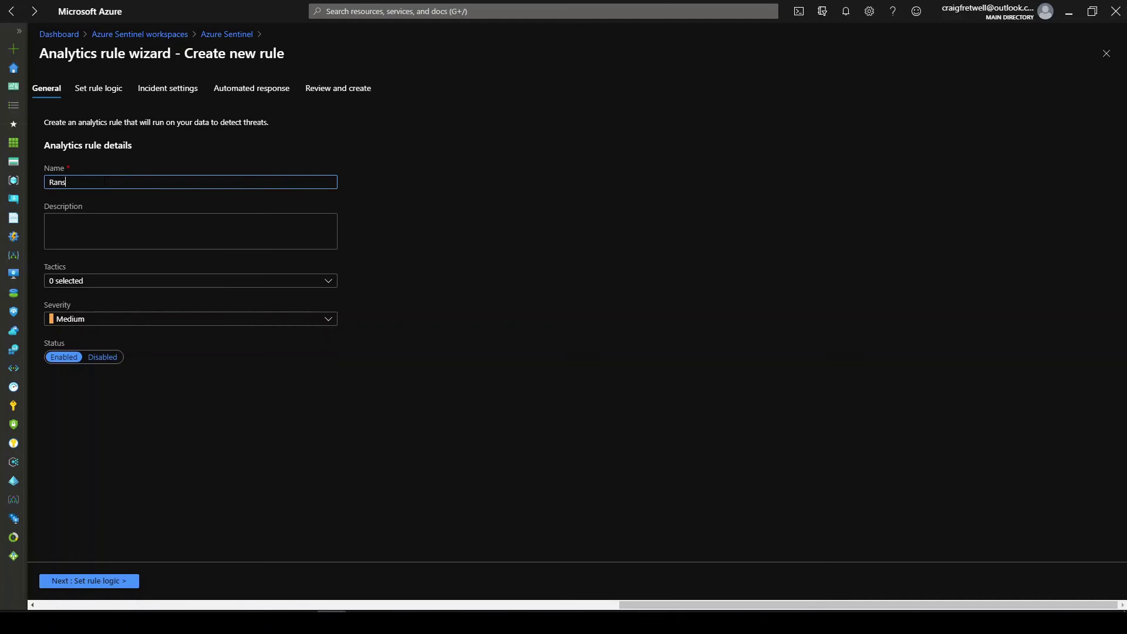
text(omware Attack)
click(49, 182)
text(Potentiao)
key(BackSpace)
text(l)
Step: Tag the rule with Execution and Impact tactics and set its severity to High
click(126, 282)
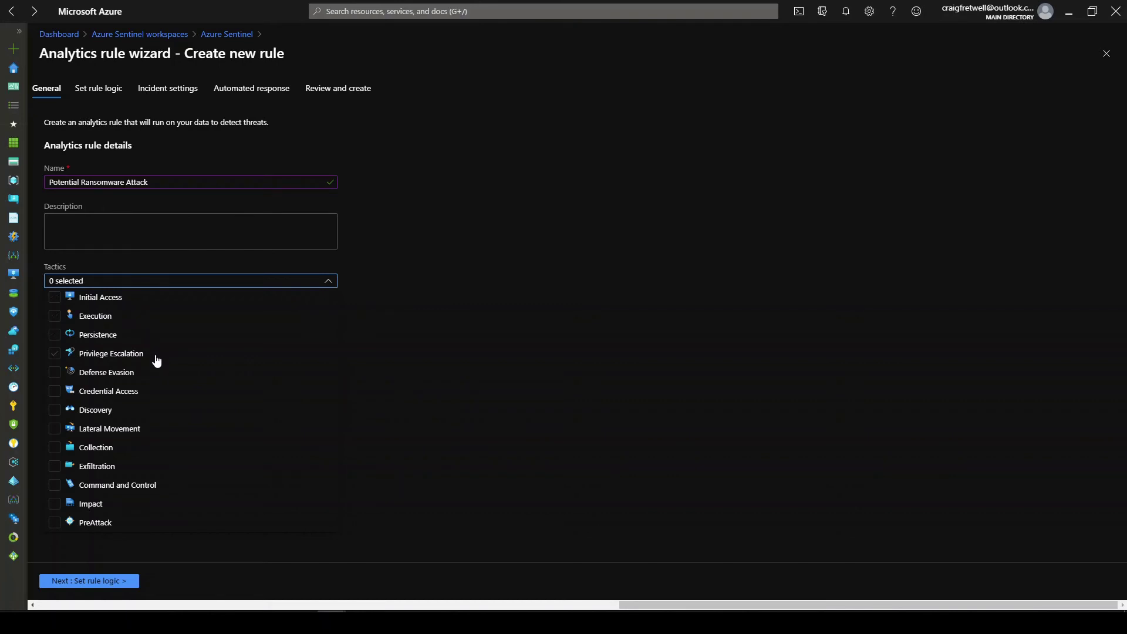
click(55, 317)
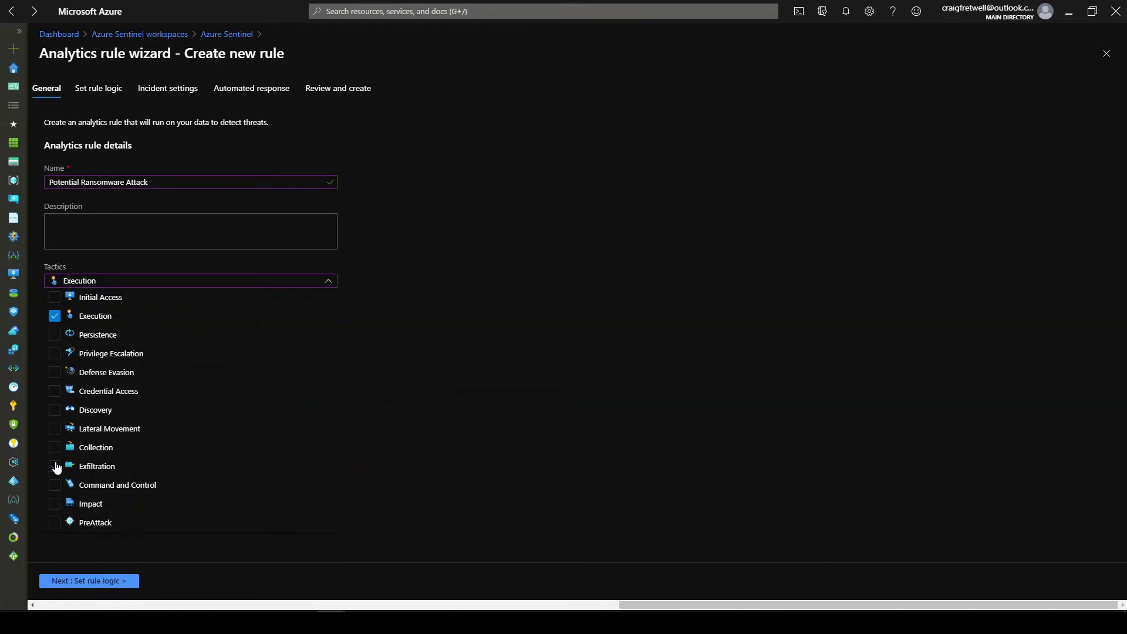
click(56, 504)
click(509, 310)
click(115, 323)
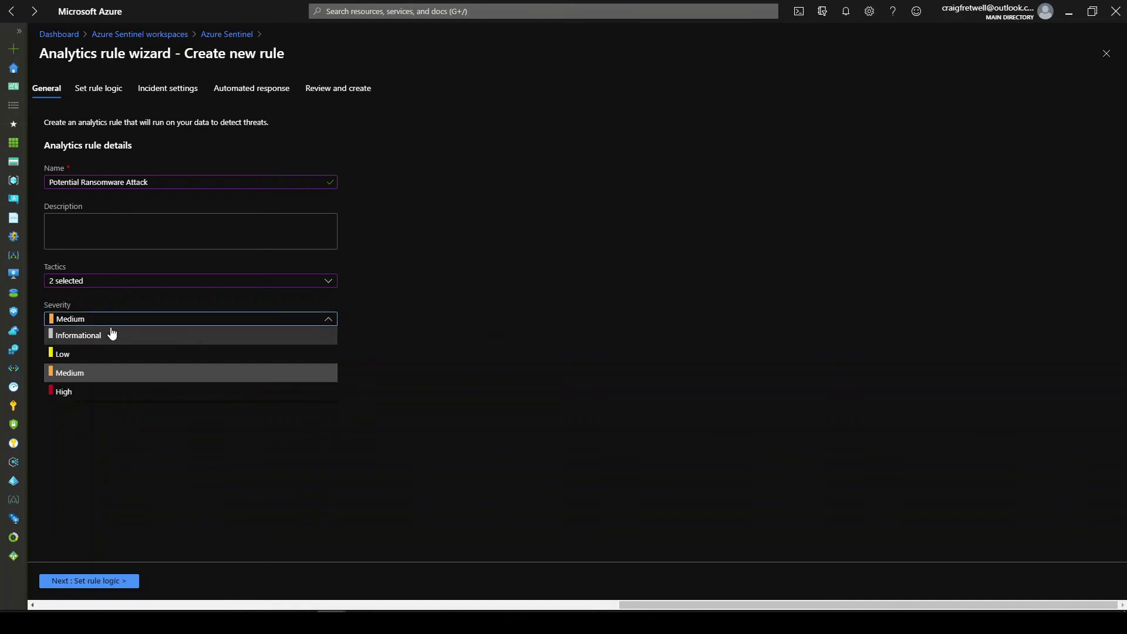
click(234, 390)
Step: Delete the third line, the account and computer filter, from the rule query
click(116, 582)
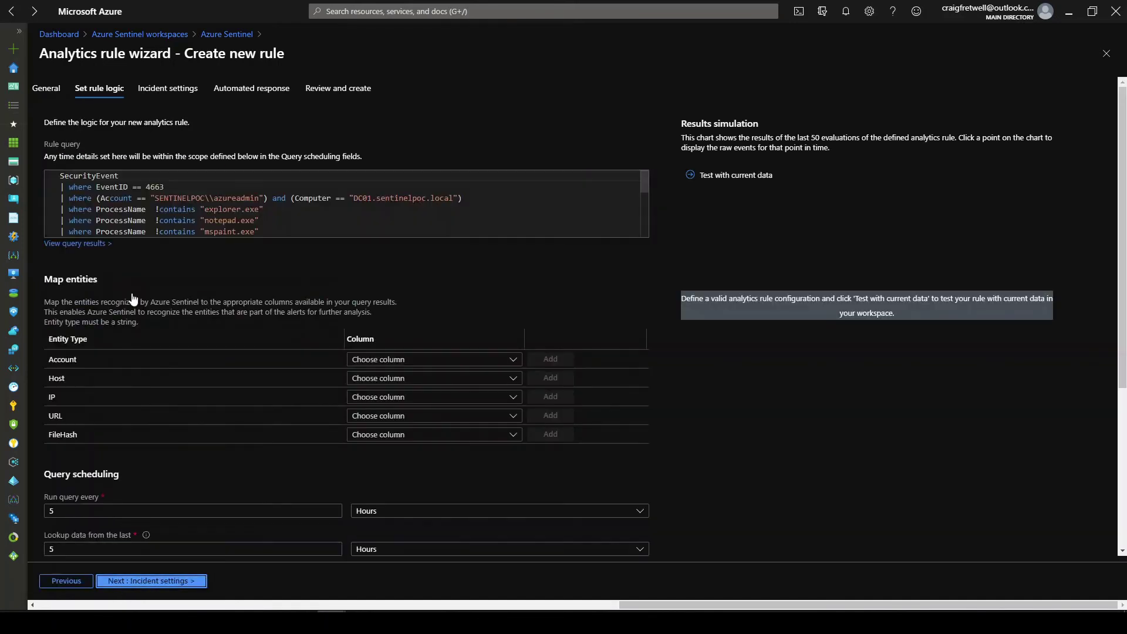
click(480, 197)
triple_click(480, 198)
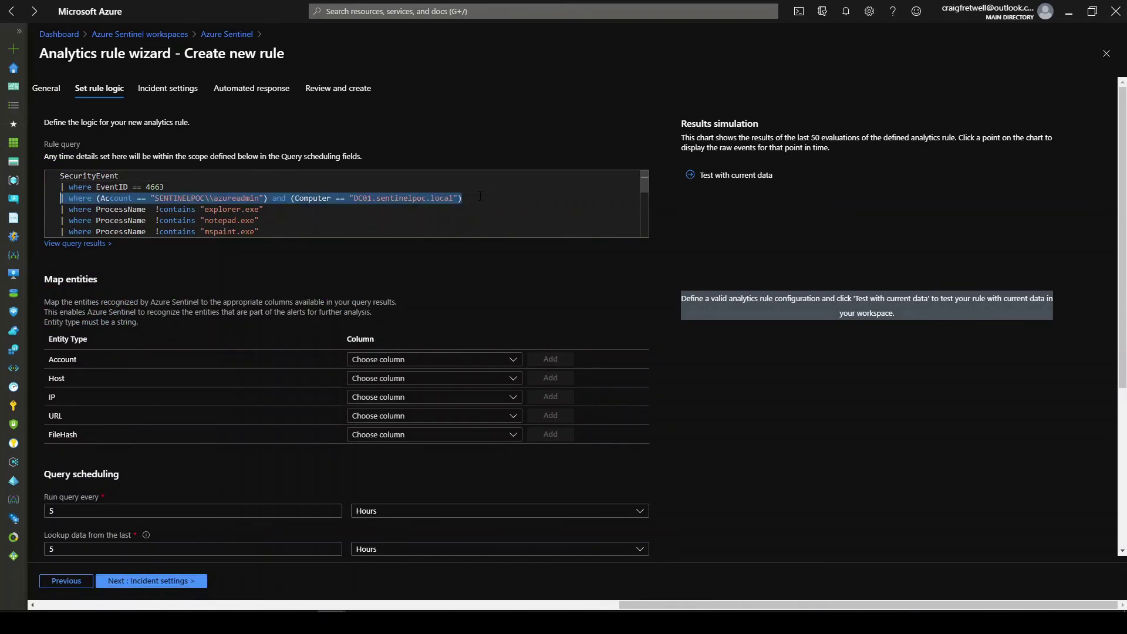
key(BackSpace)
key(BackSpace)
scroll(480, 196, down, 1)
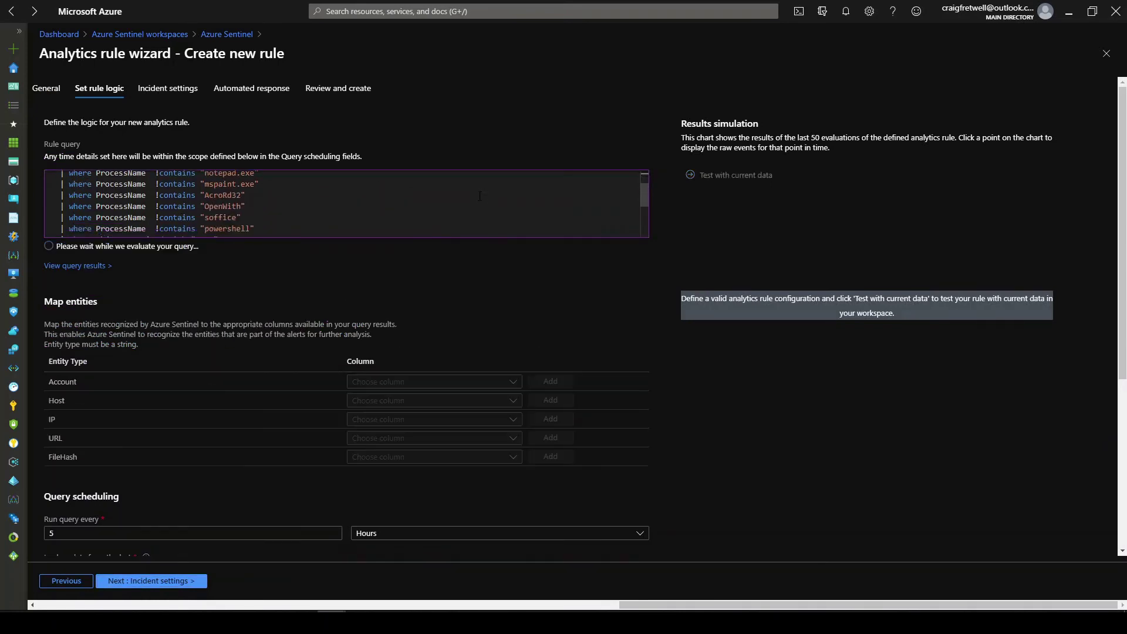
scroll(479, 195, down, 5)
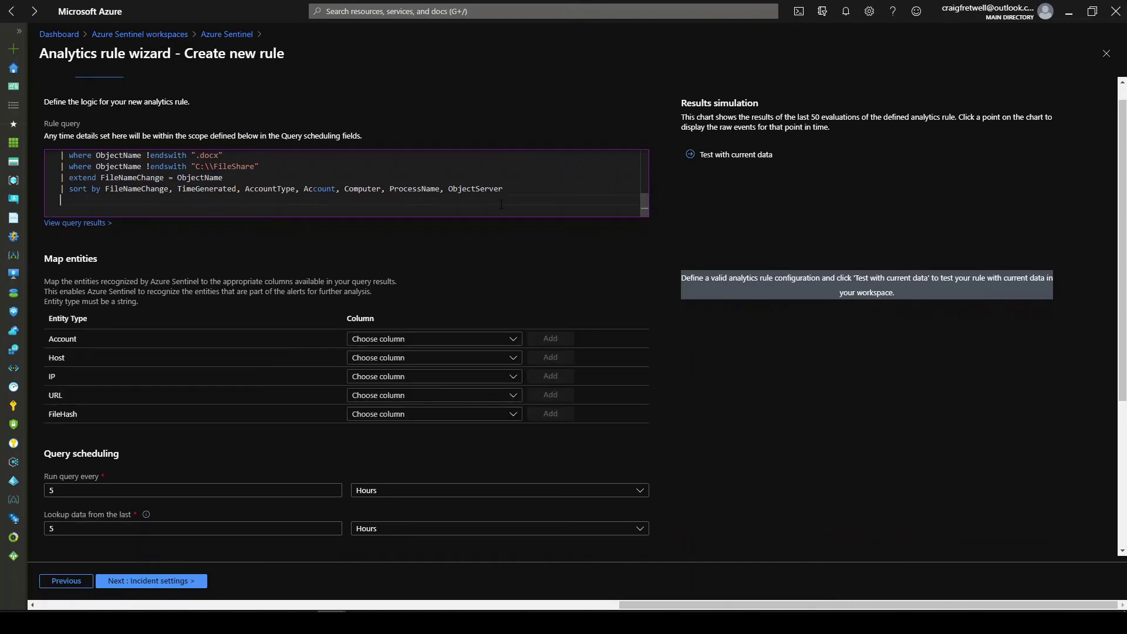
Step: Map the Account entity to the Account column and the Host entity to Computer
click(401, 339)
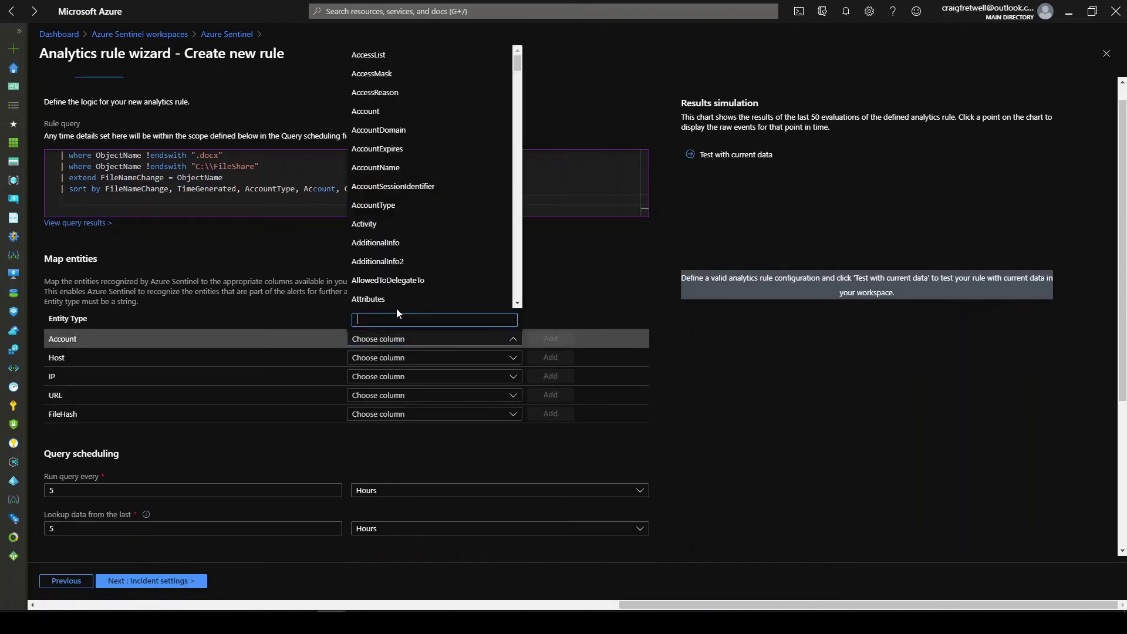
click(410, 111)
click(534, 339)
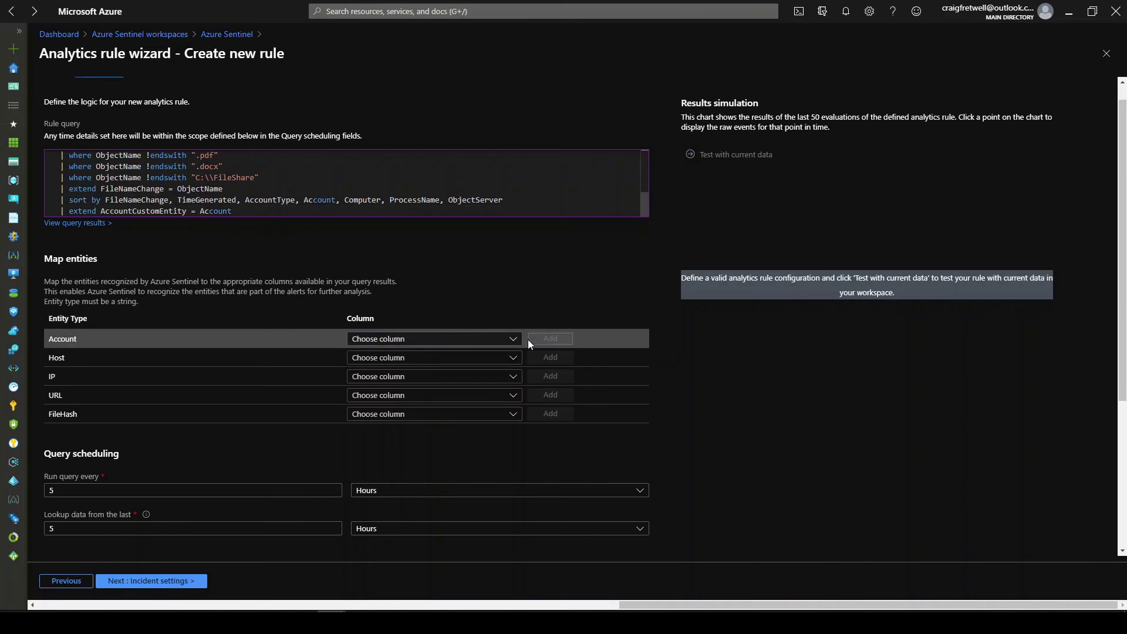
click(416, 359)
scroll(408, 235, down, 5)
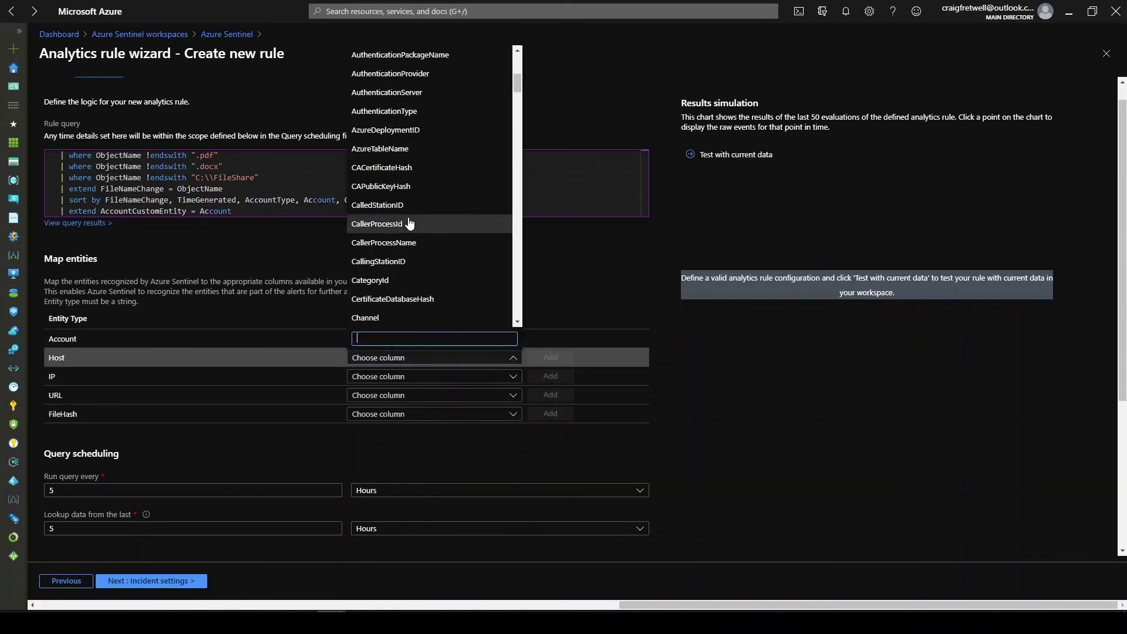
scroll(394, 287, down, 3)
click(394, 281)
click(550, 357)
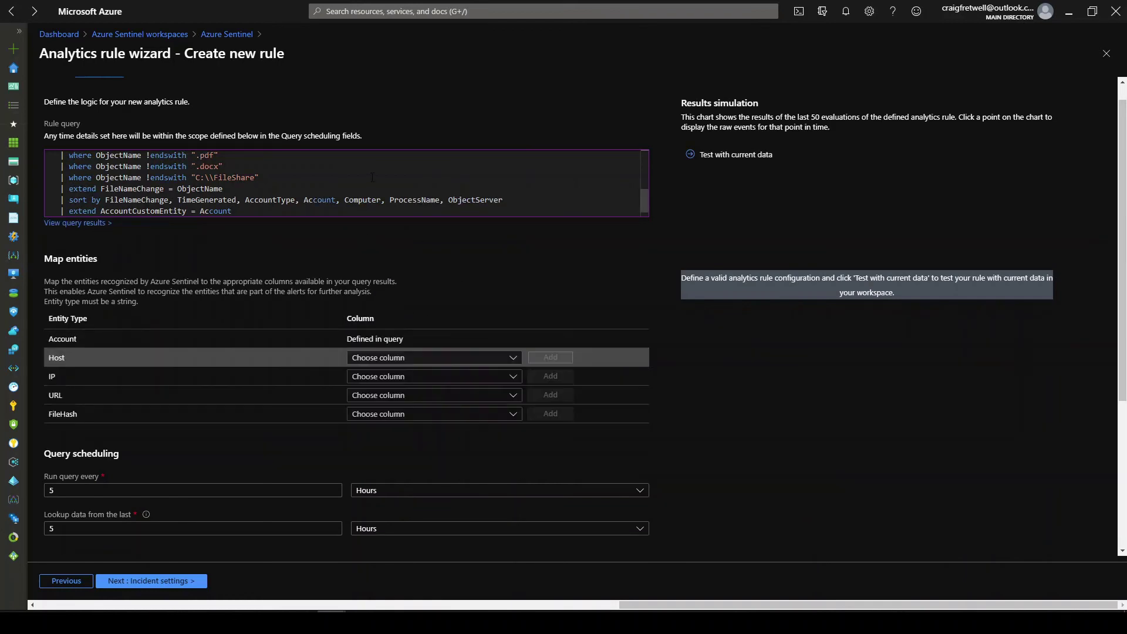
Step: Map the IP entity to the IpAddress column
scroll(372, 178, down, 1)
click(403, 348)
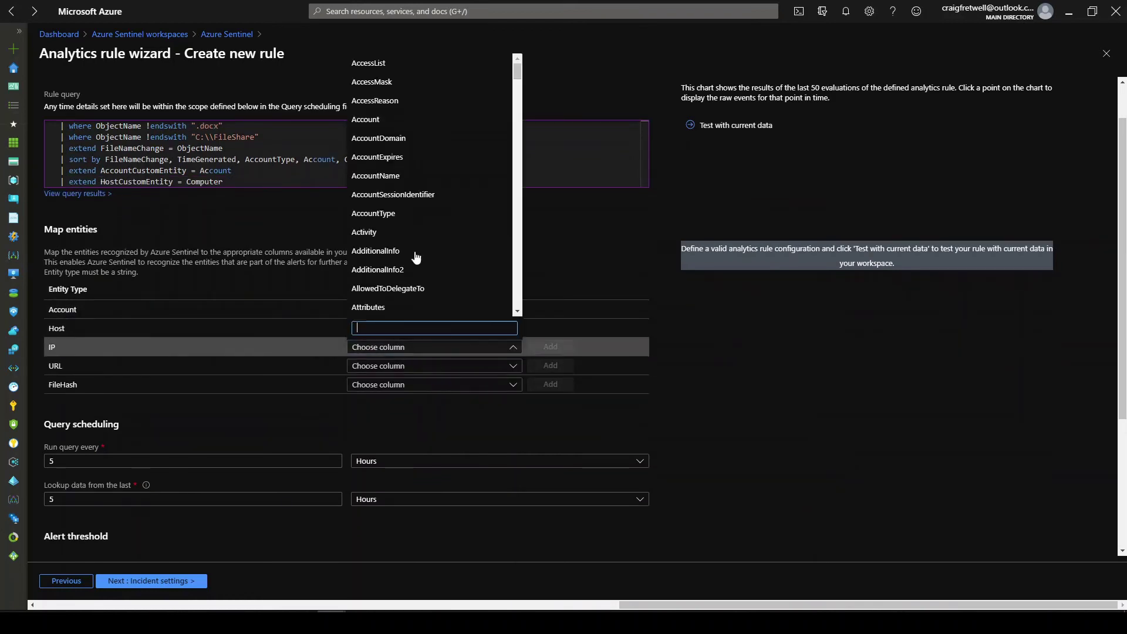
scroll(416, 257, down, 15)
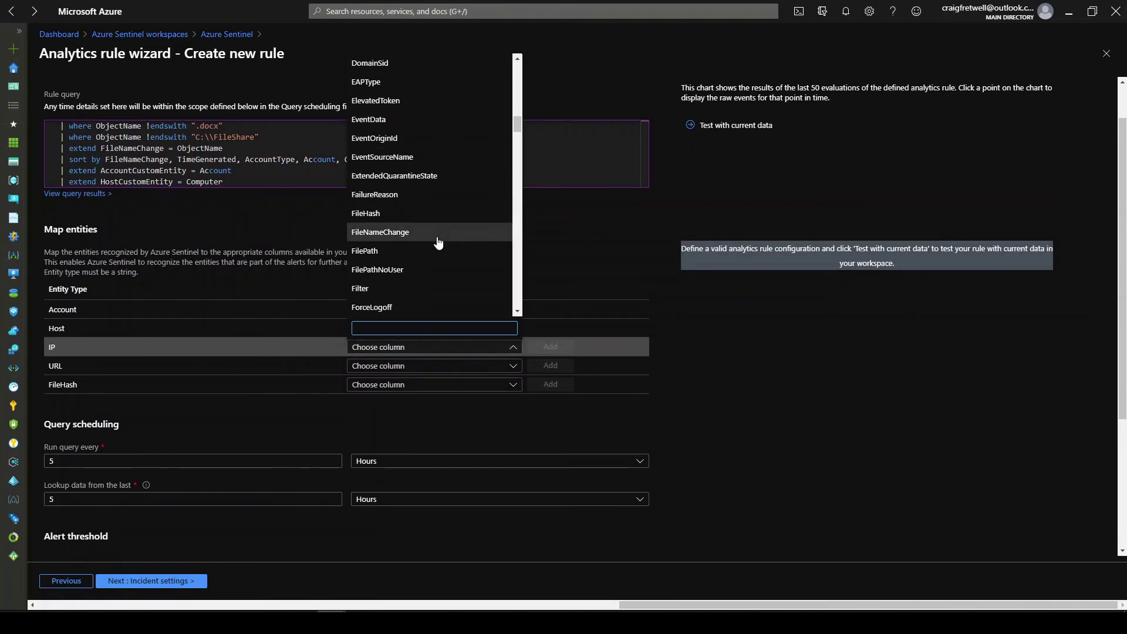
scroll(438, 242, down, 10)
key(Escape)
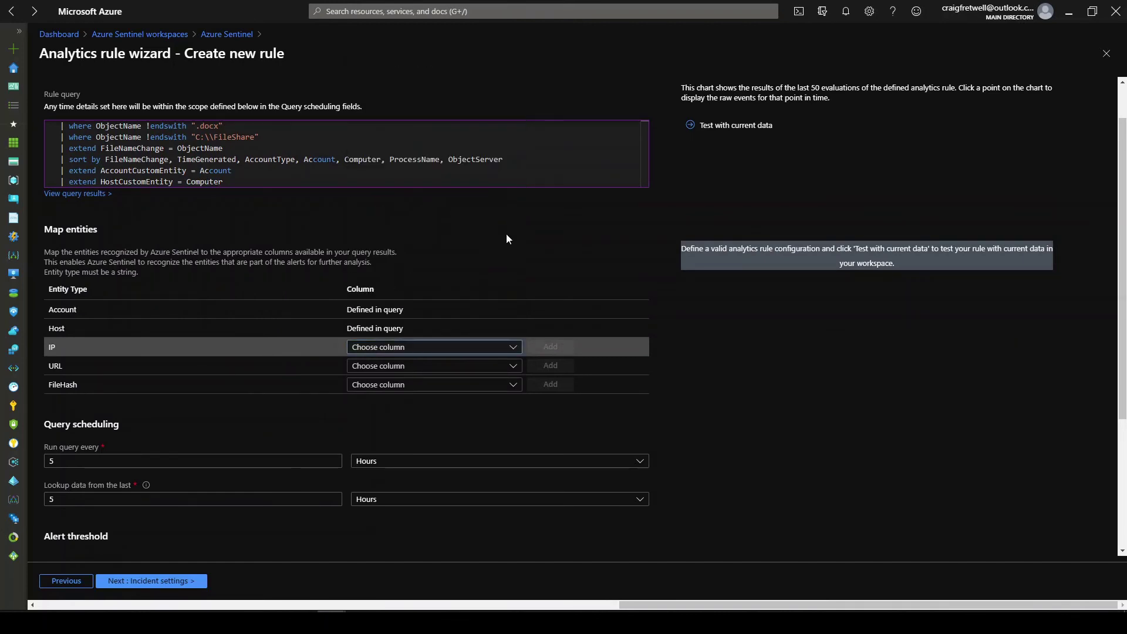
click(550, 347)
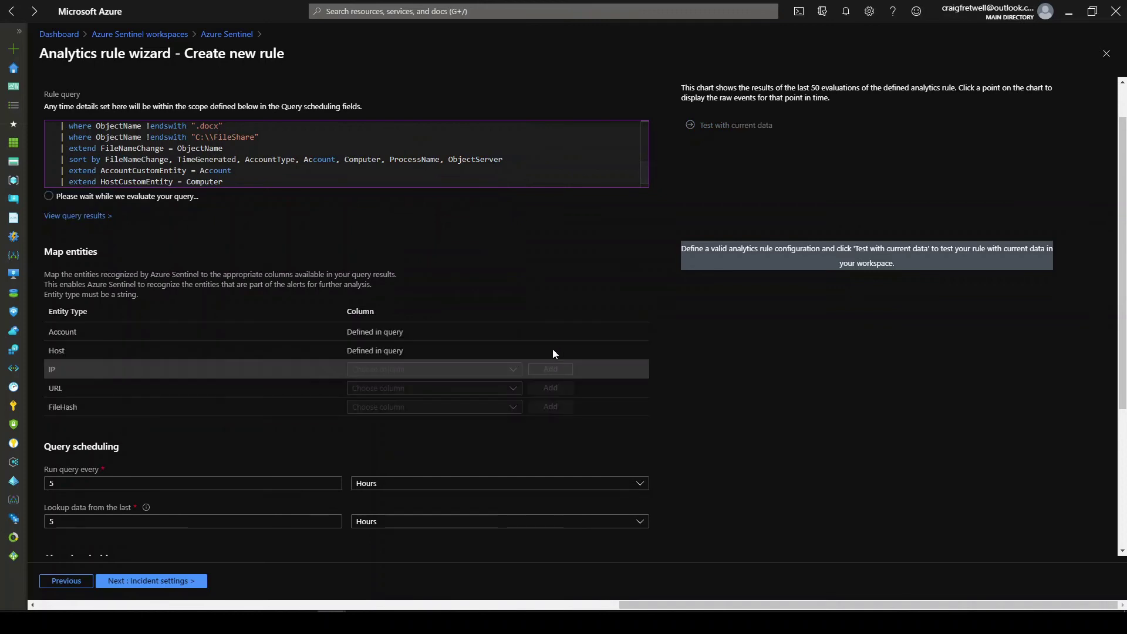
scroll(296, 368, down, 4)
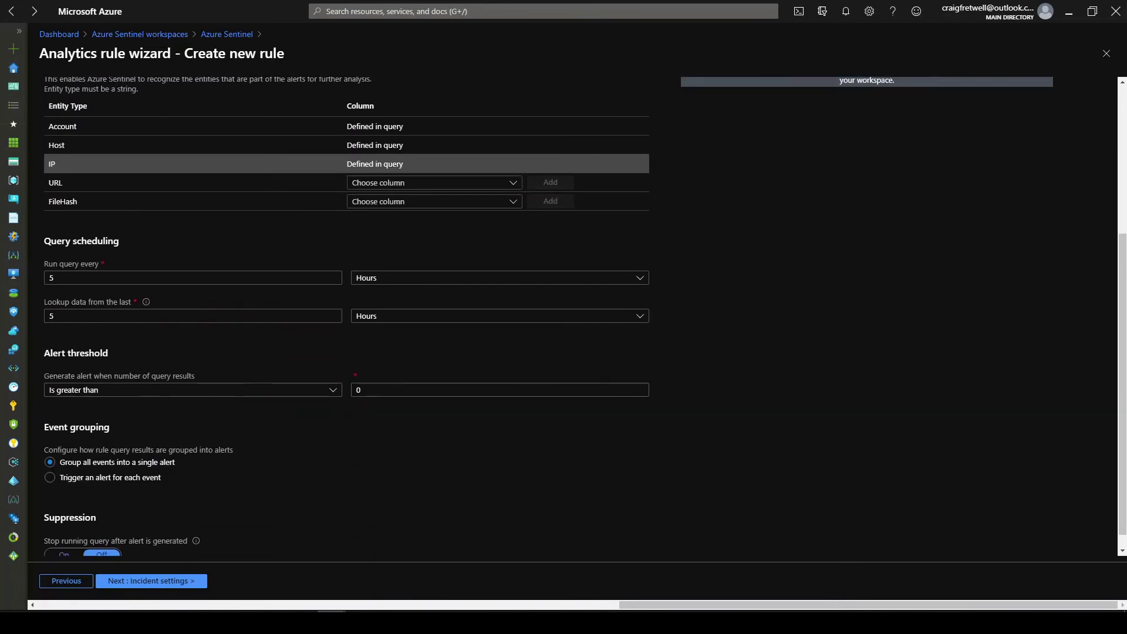
Step: Schedule the query to run every 5 minutes over the last 5 minutes of data
click(420, 280)
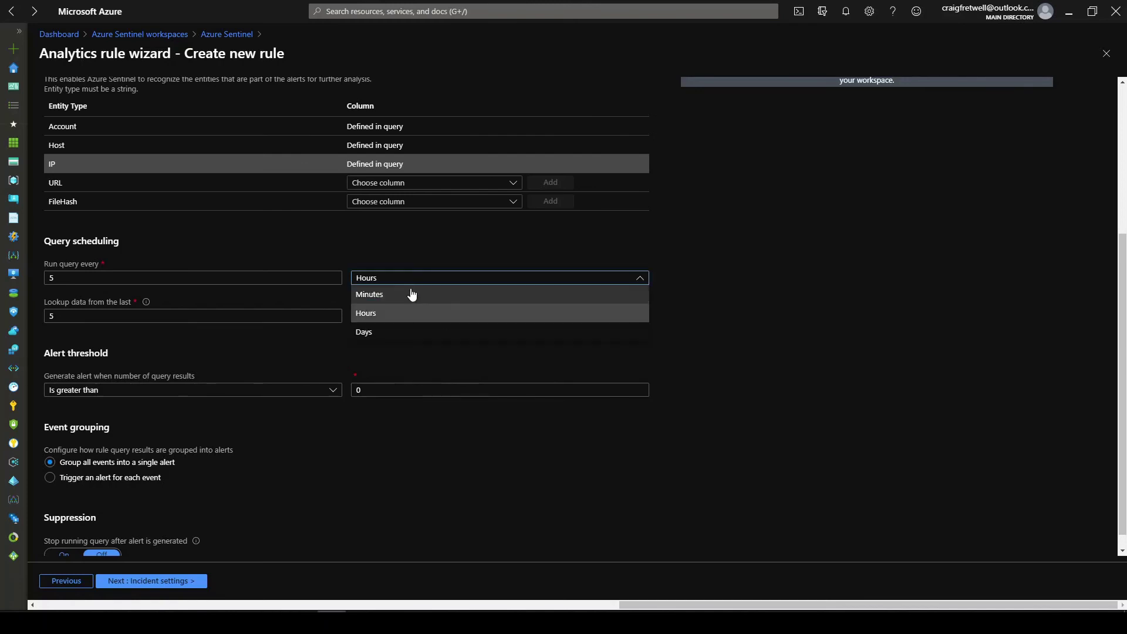
click(410, 293)
click(407, 317)
click(401, 336)
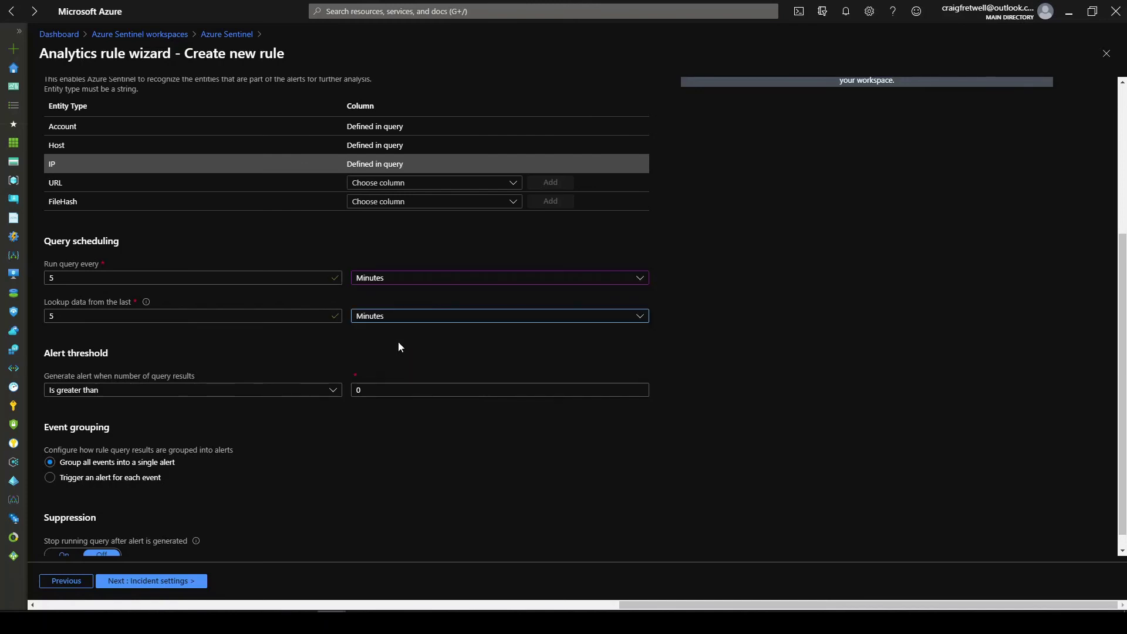
scroll(328, 370, down, 1)
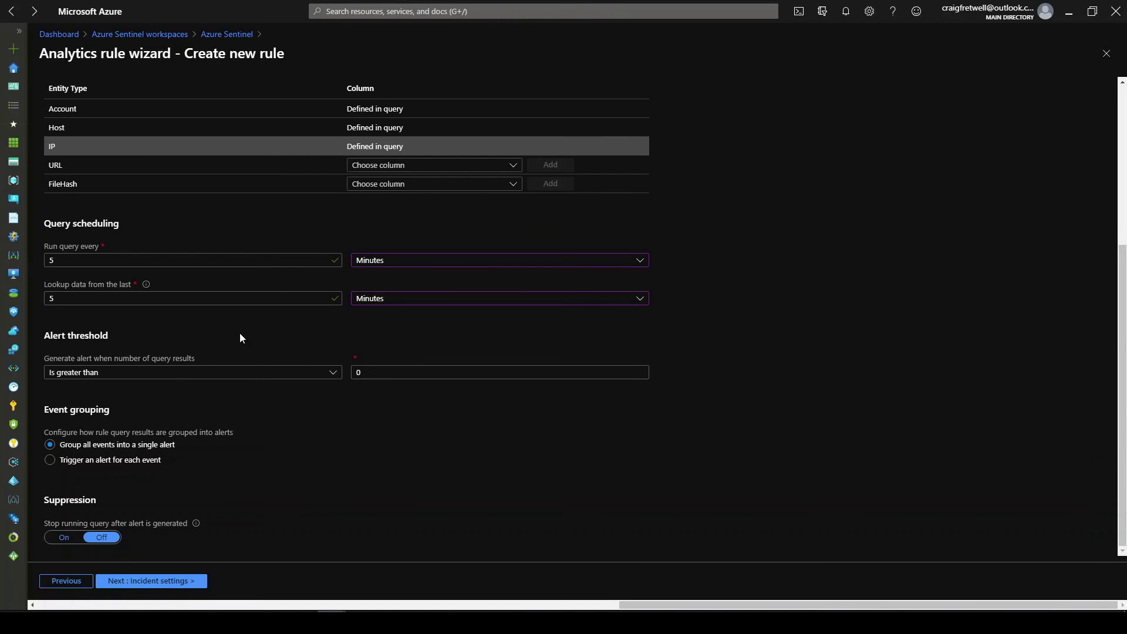
Step: Set the alert threshold to Is greater than 10 results
double_click(491, 382)
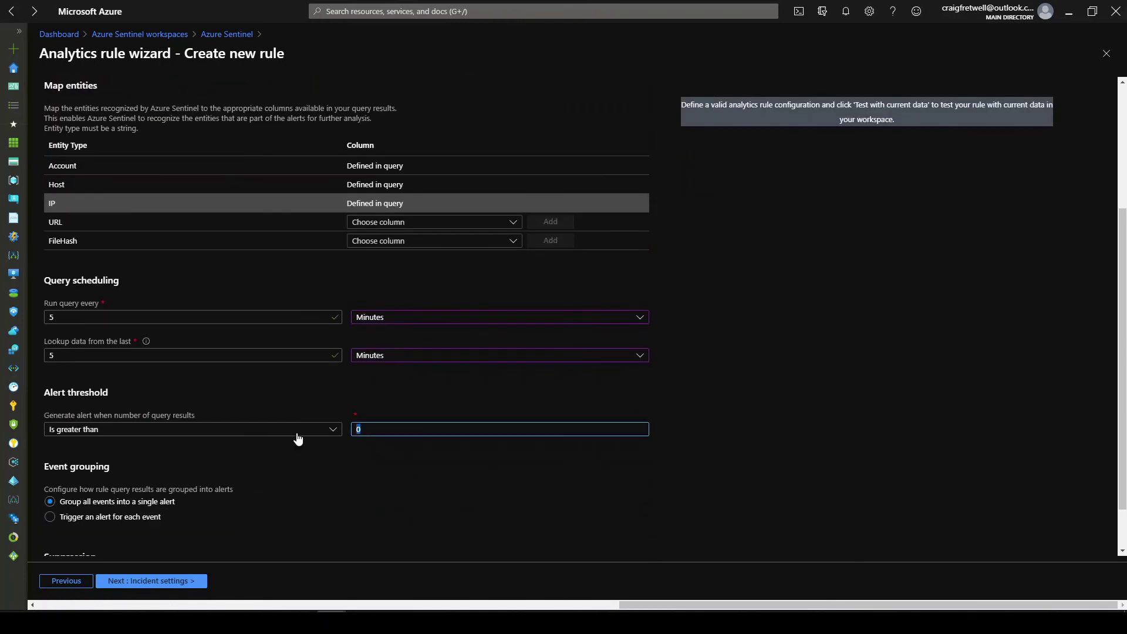
click(298, 438)
click(298, 438)
text(10)
click(594, 405)
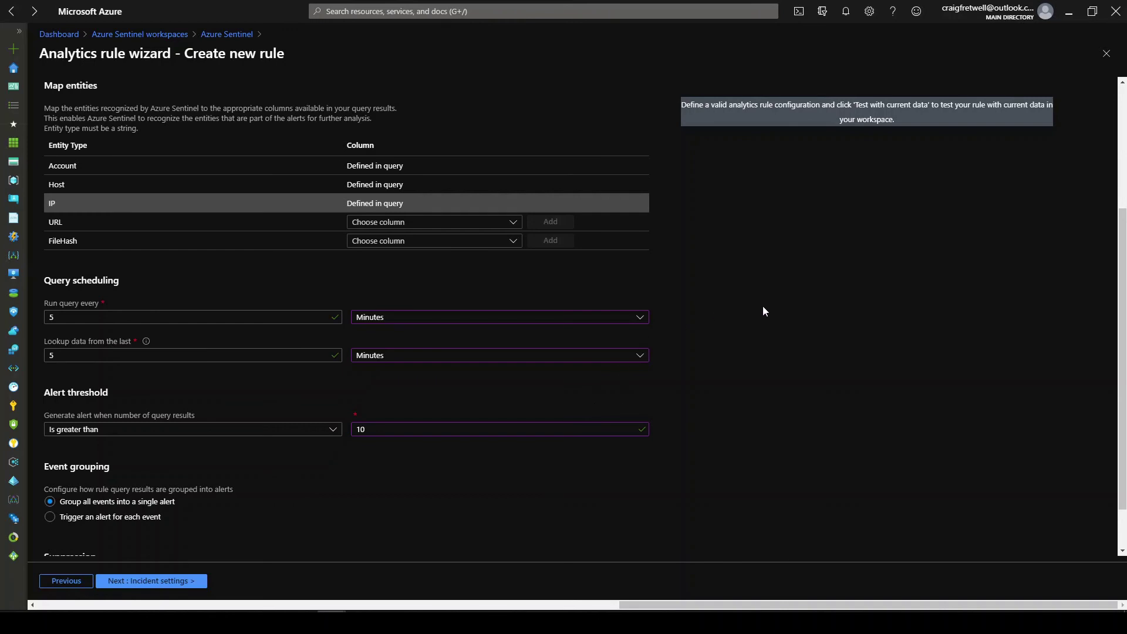
scroll(762, 309, down, 2)
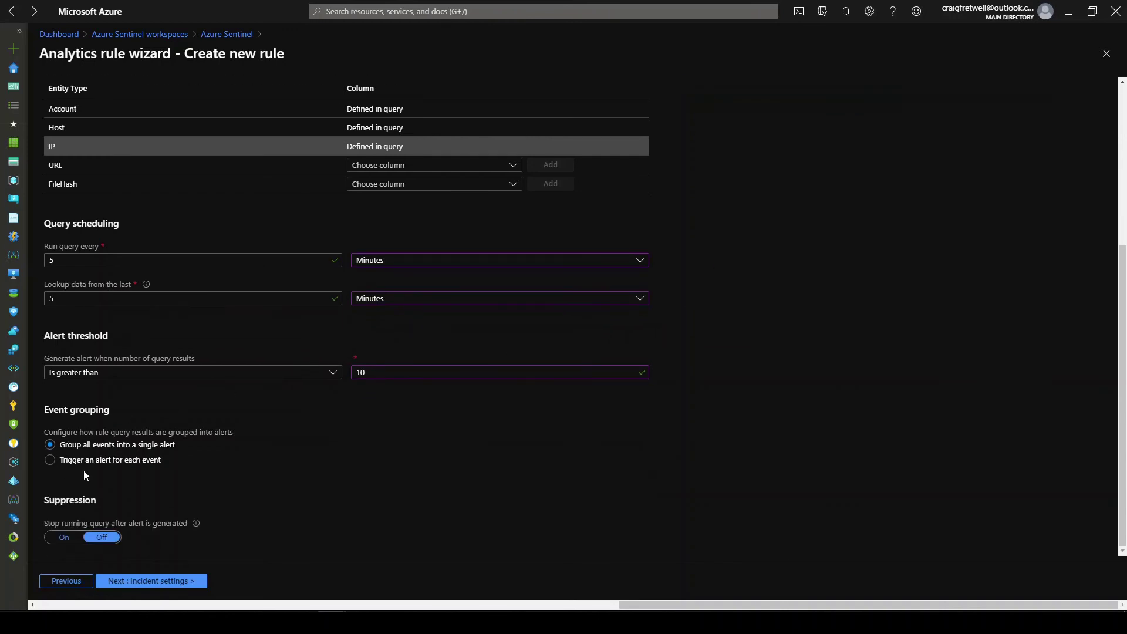
Step: Enable grouping of related alerts with an 8-hour time frame, then advance to the review summary
click(162, 585)
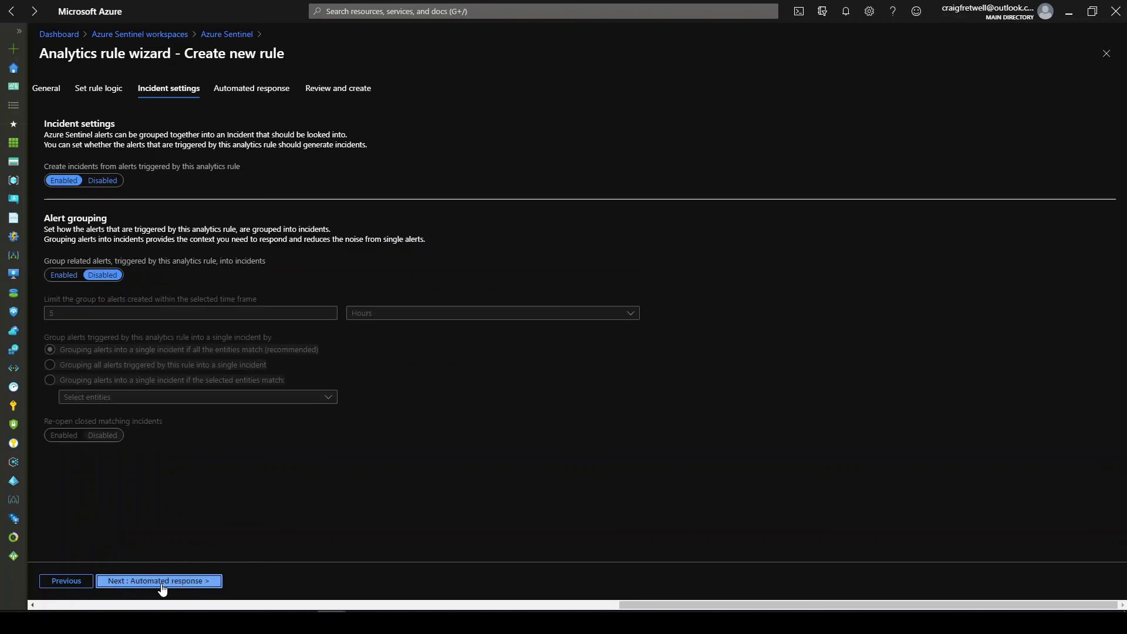
click(64, 276)
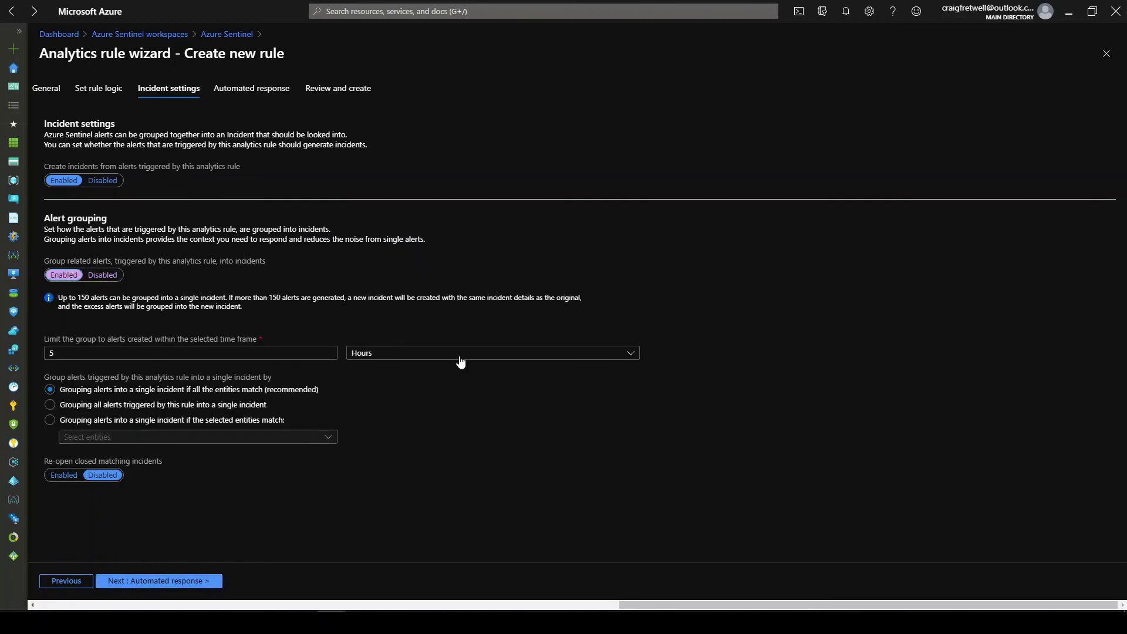
double_click(51, 352)
text(8)
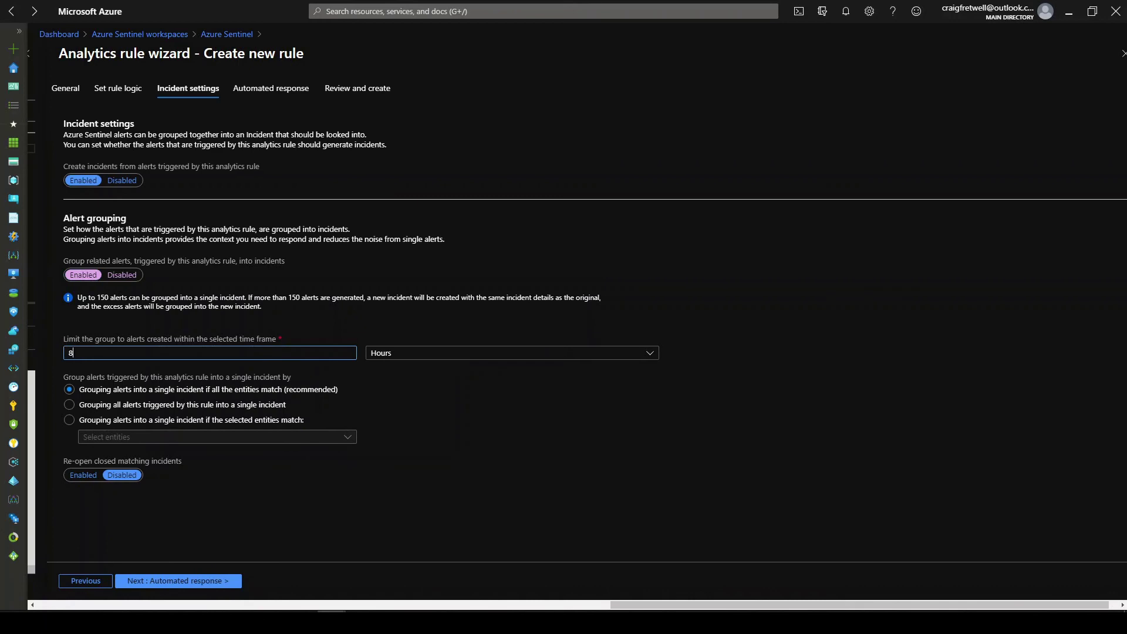
click(214, 581)
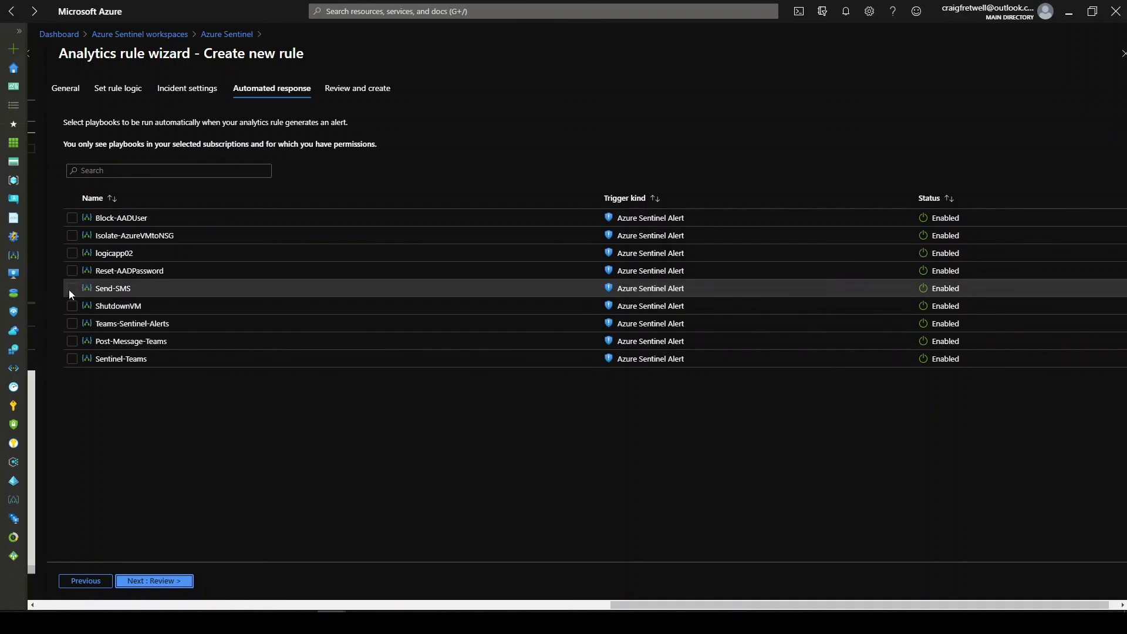
click(154, 580)
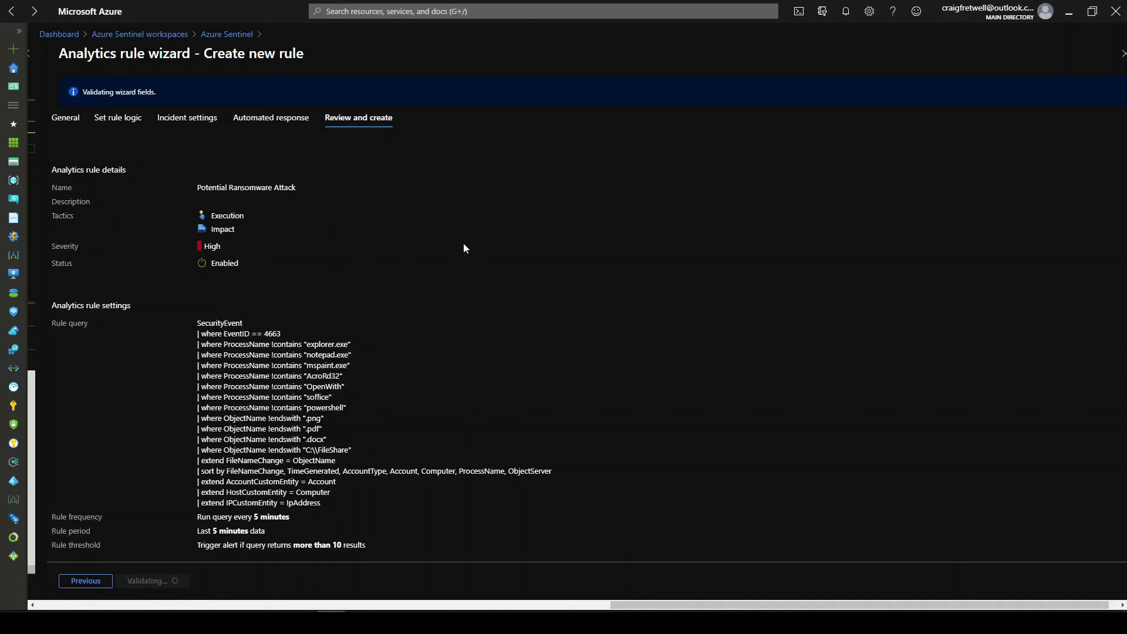
Step: Create the validated Potential Ransomware Attack rule and return to the Azure Sentinel Overview
scroll(463, 247, down, 2)
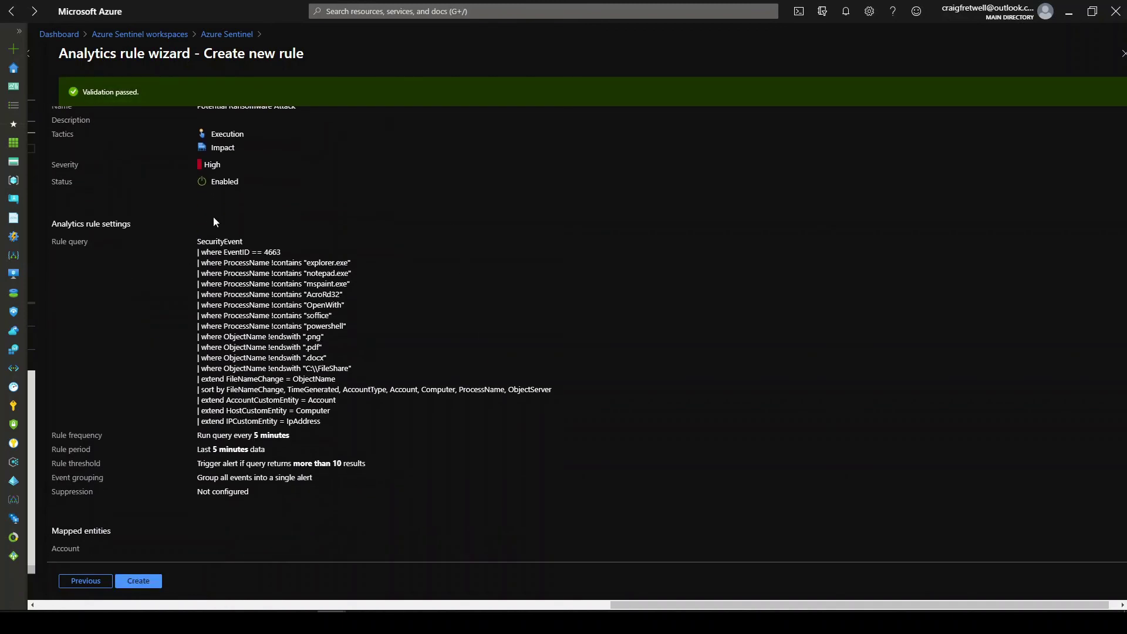
click(156, 581)
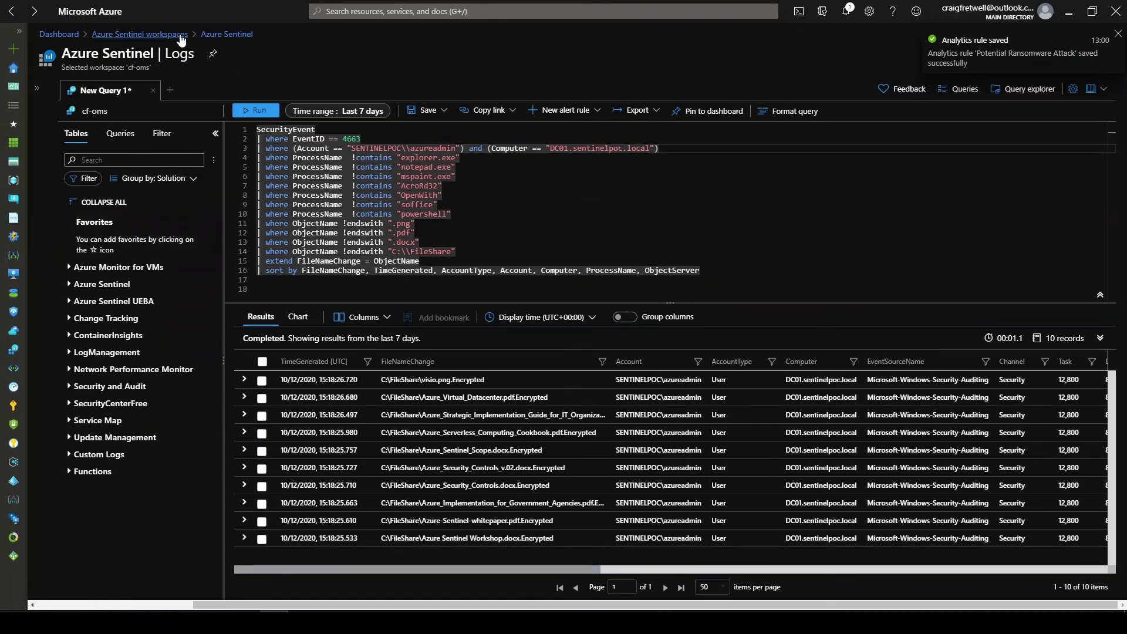
click(226, 35)
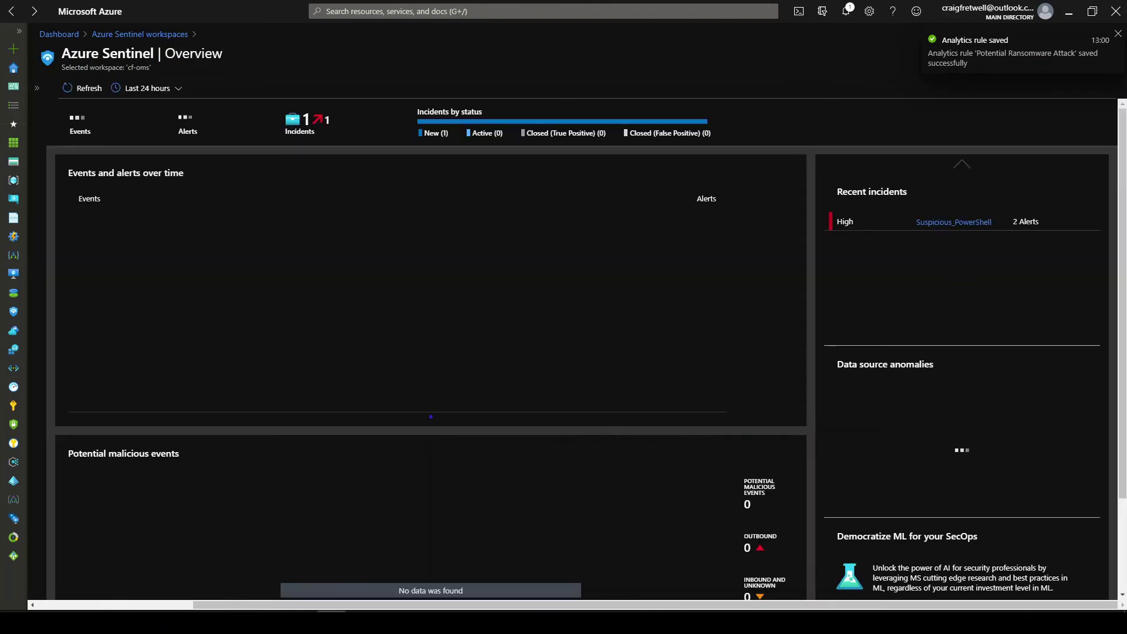